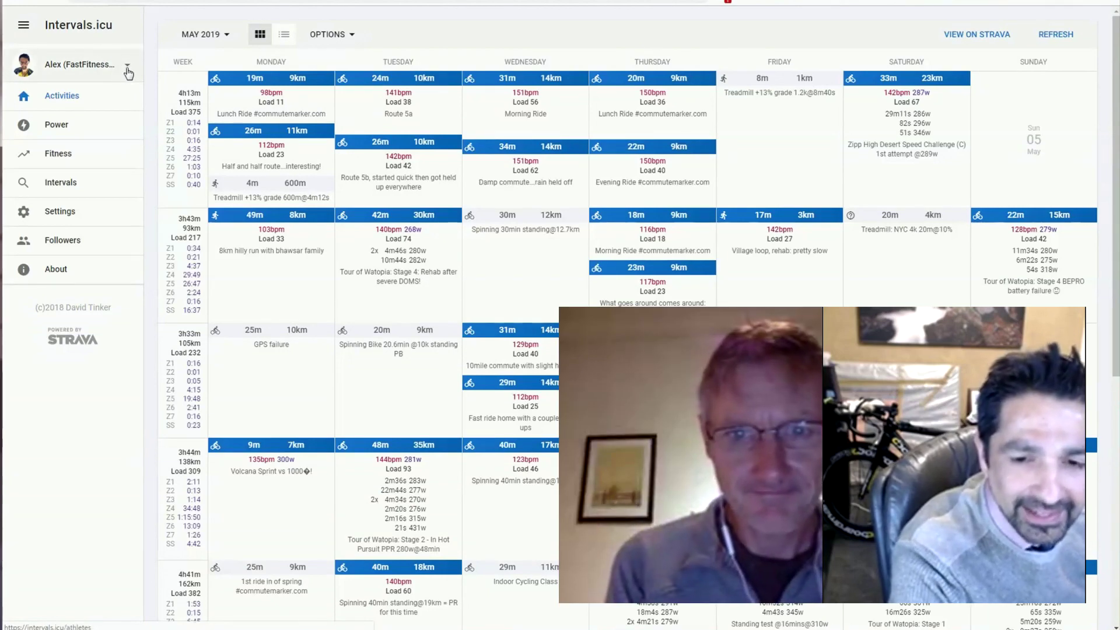
left_click(219, 36)
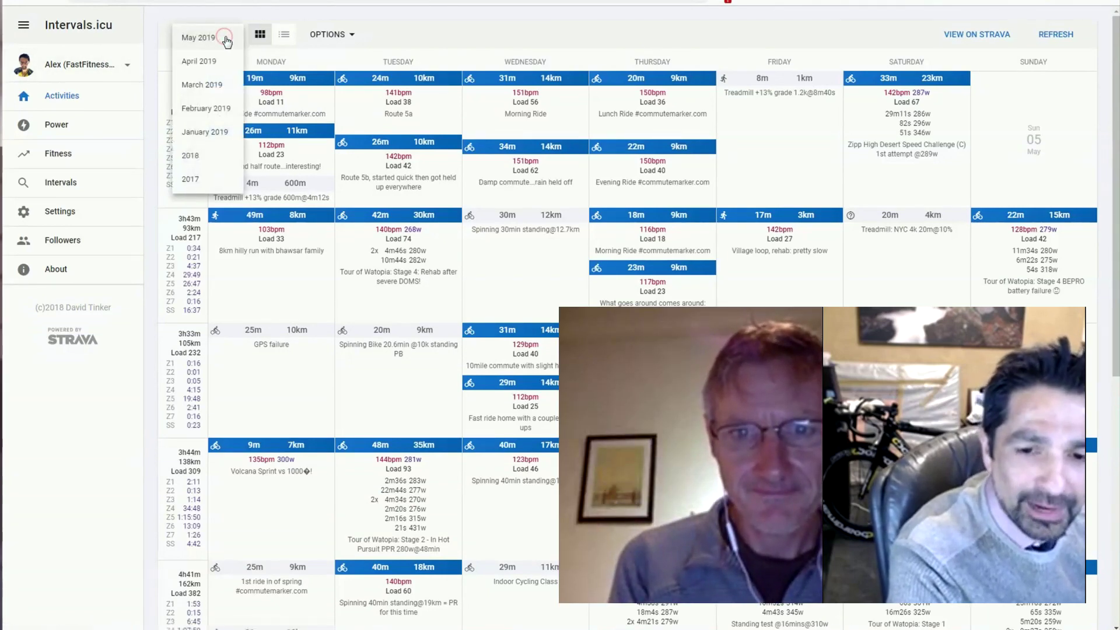
left_click(208, 63)
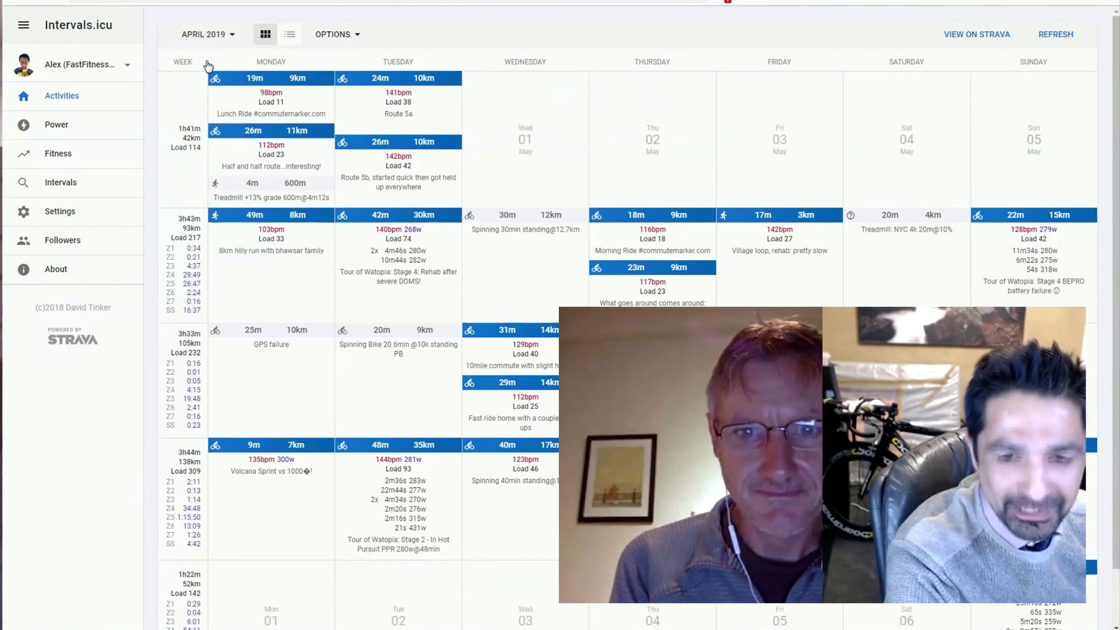
left_click(224, 37)
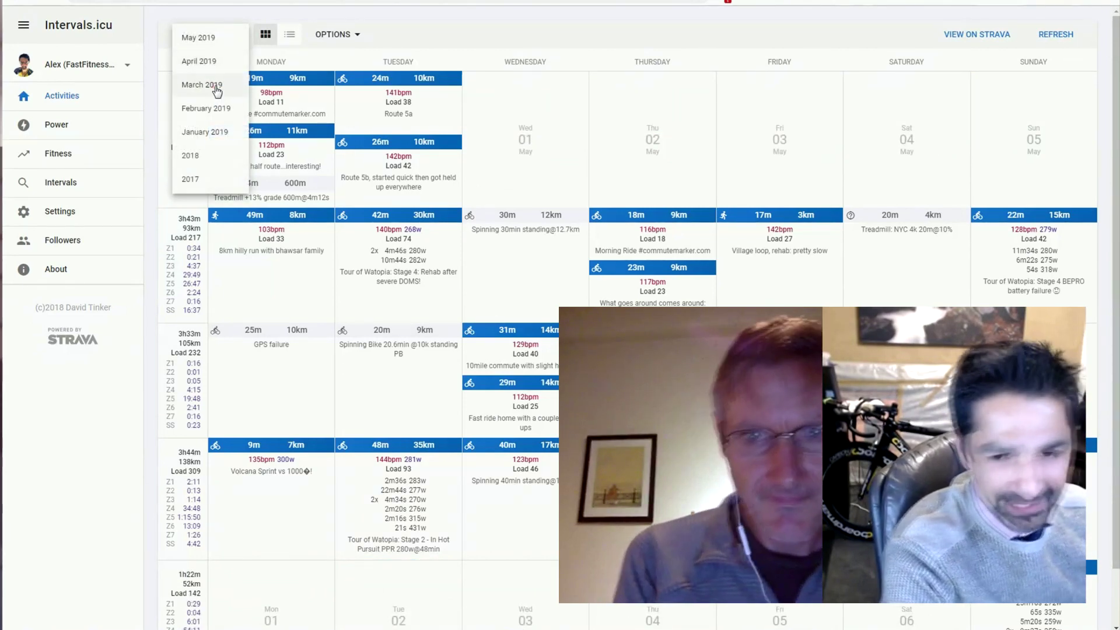
left_click(217, 89)
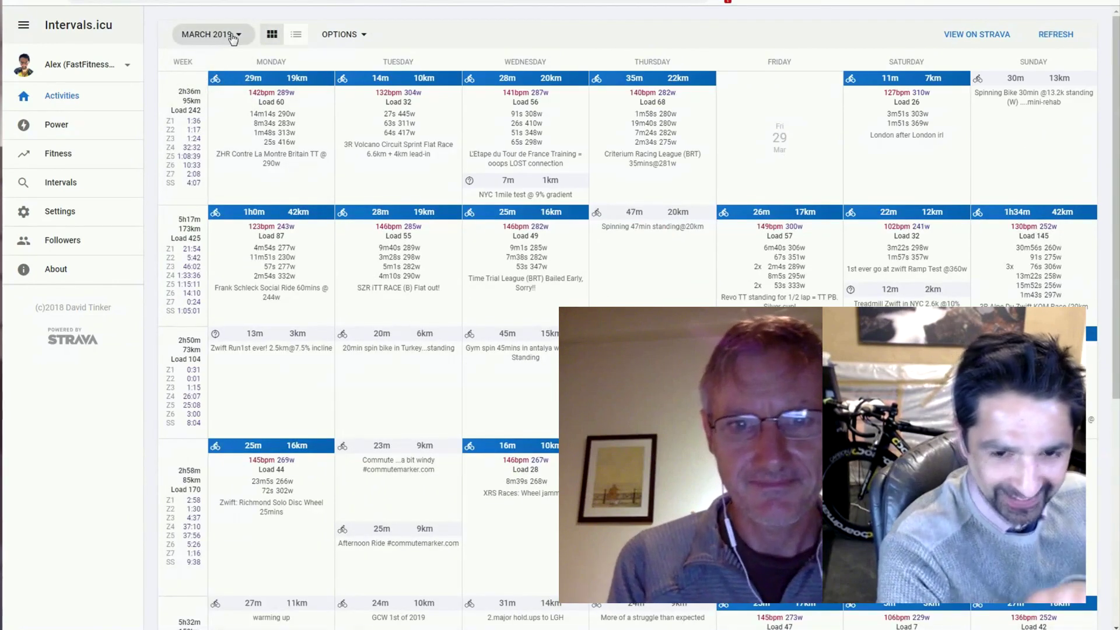
left_click(236, 37)
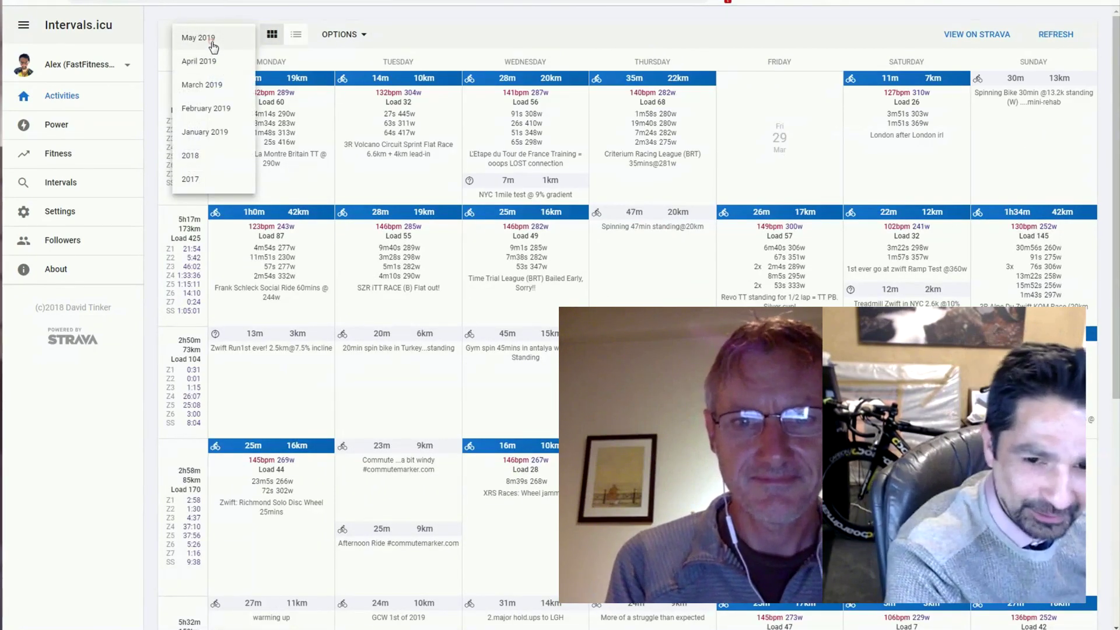
left_click(214, 38)
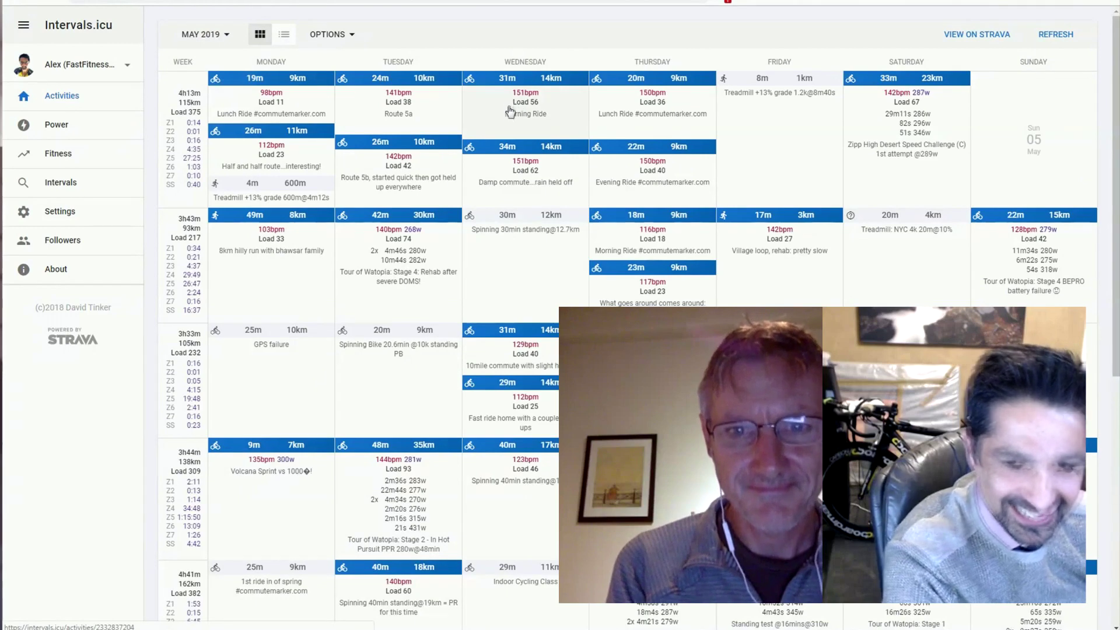
left_click(876, 86)
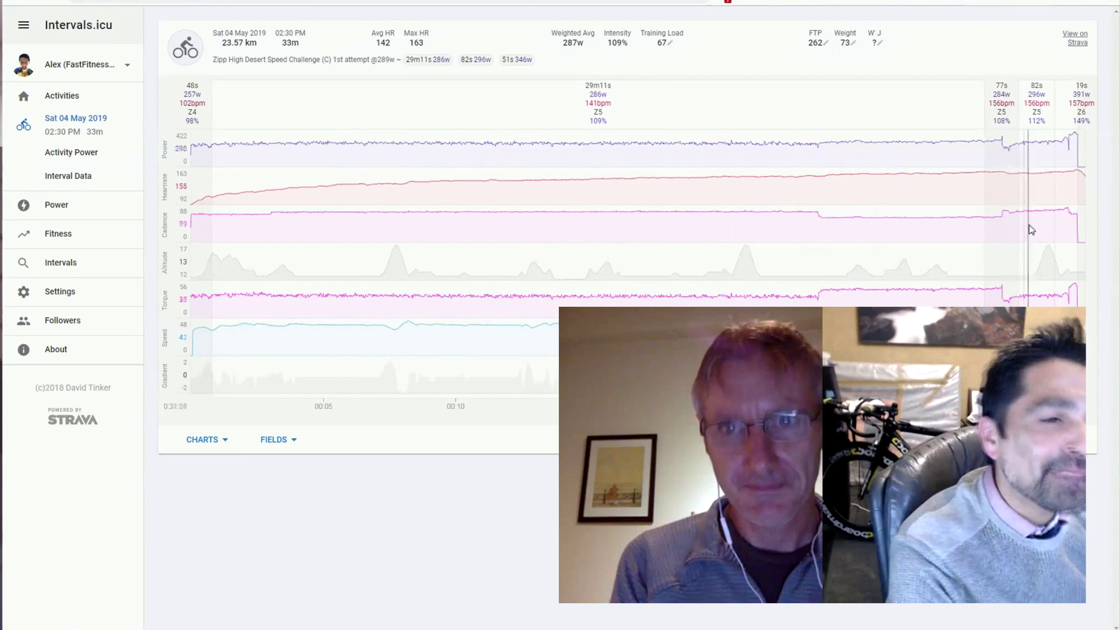
left_click(435, 59)
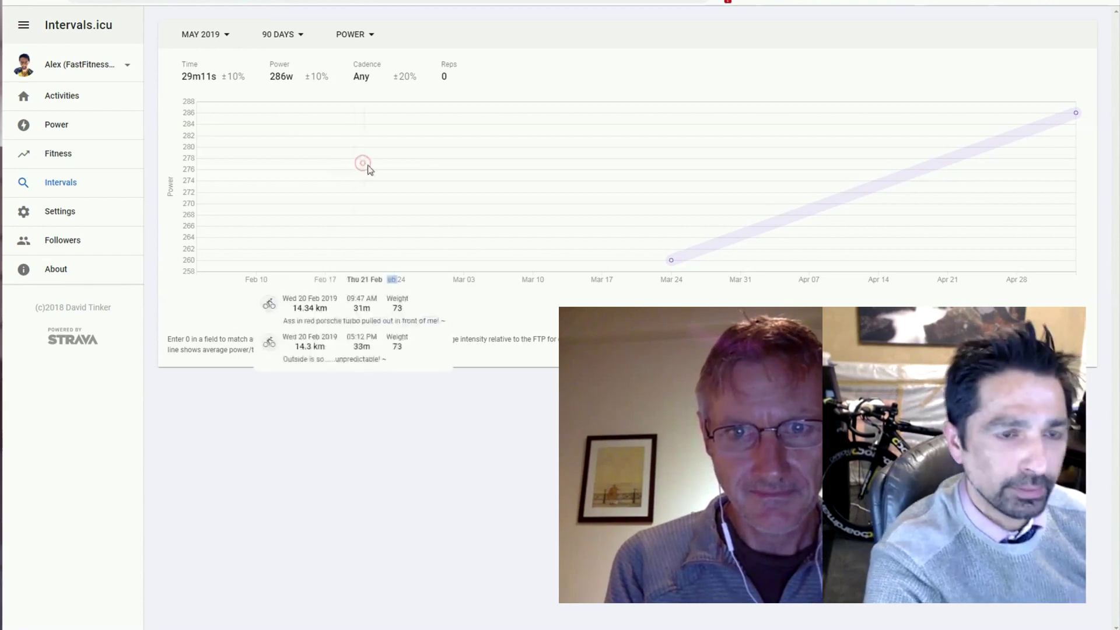
left_click(515, 183)
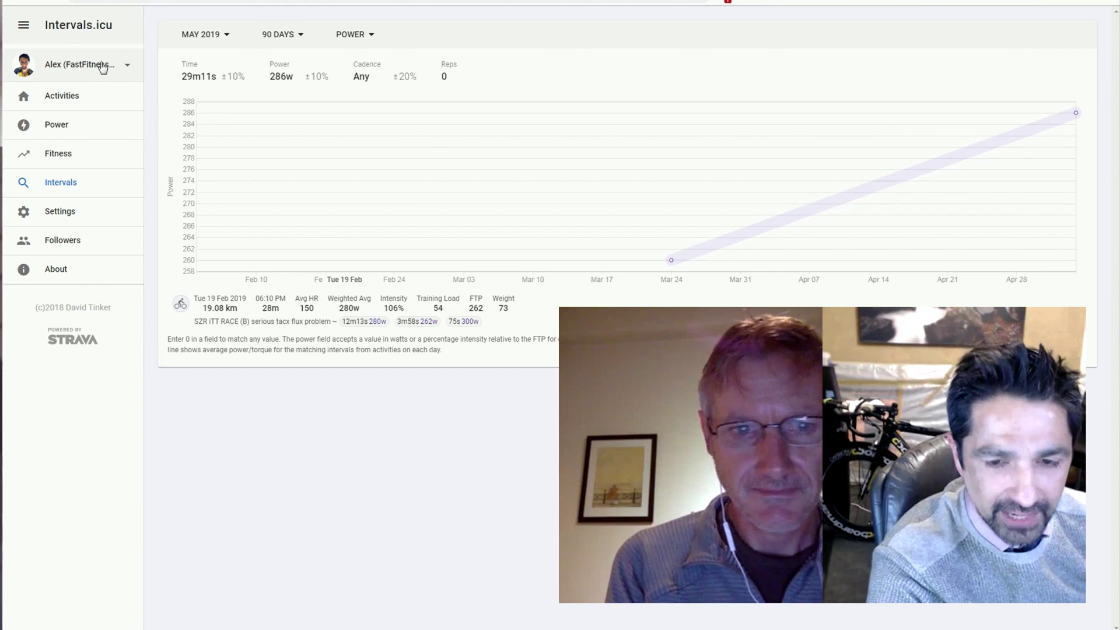
left_click(61, 96)
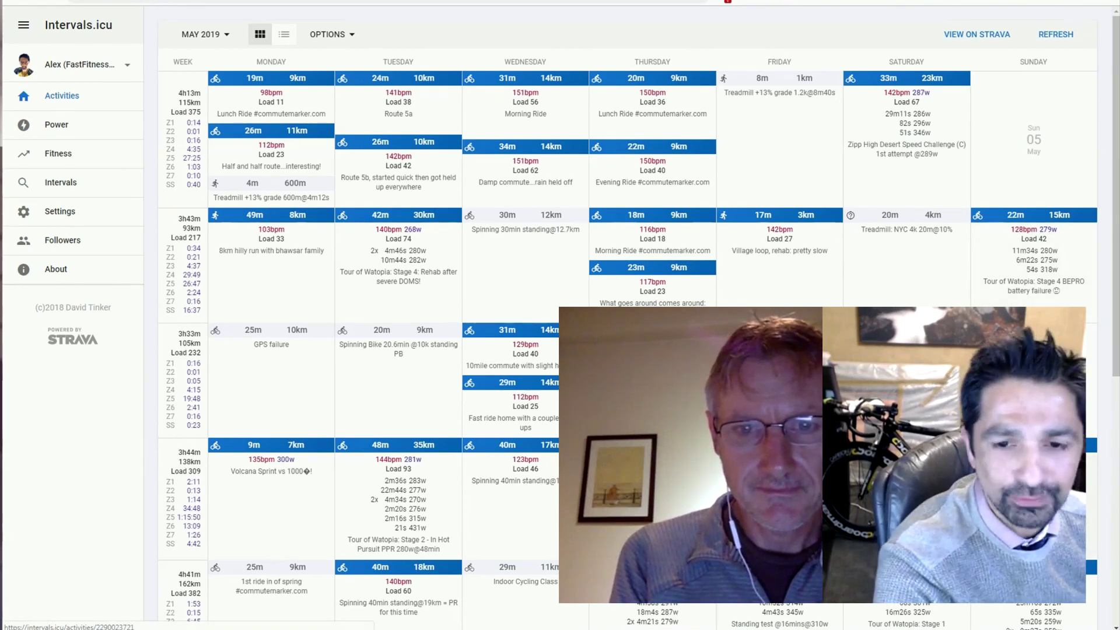
Step: Open the Sun 14 Apr 2019 Tour of Watopia Stage 2 ride and view its Activity Power page
left_click(1033, 467)
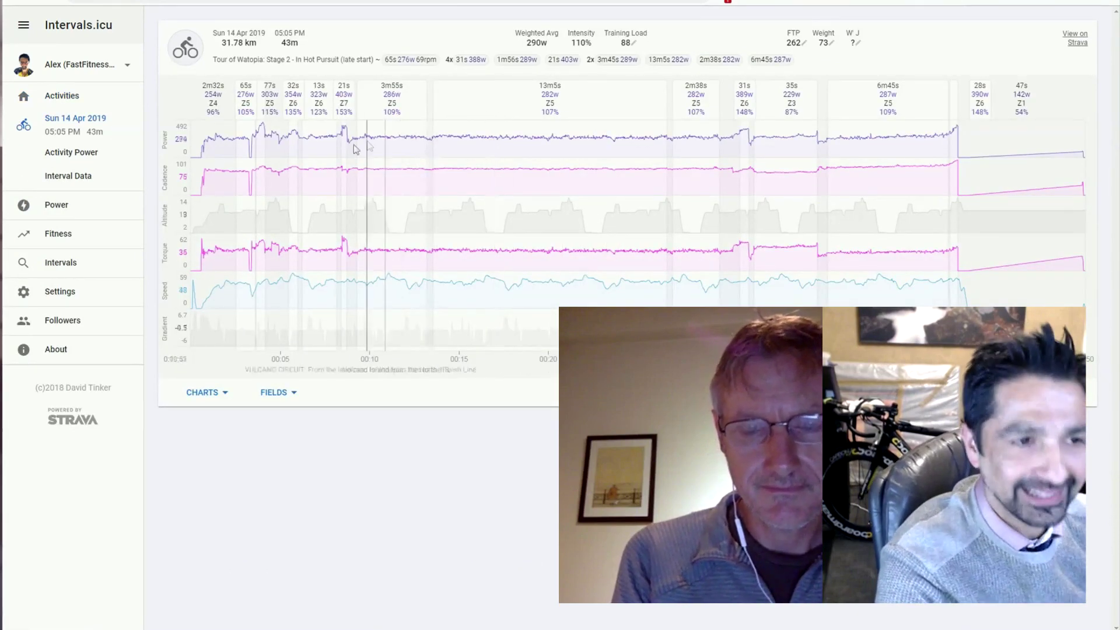
left_click(90, 163)
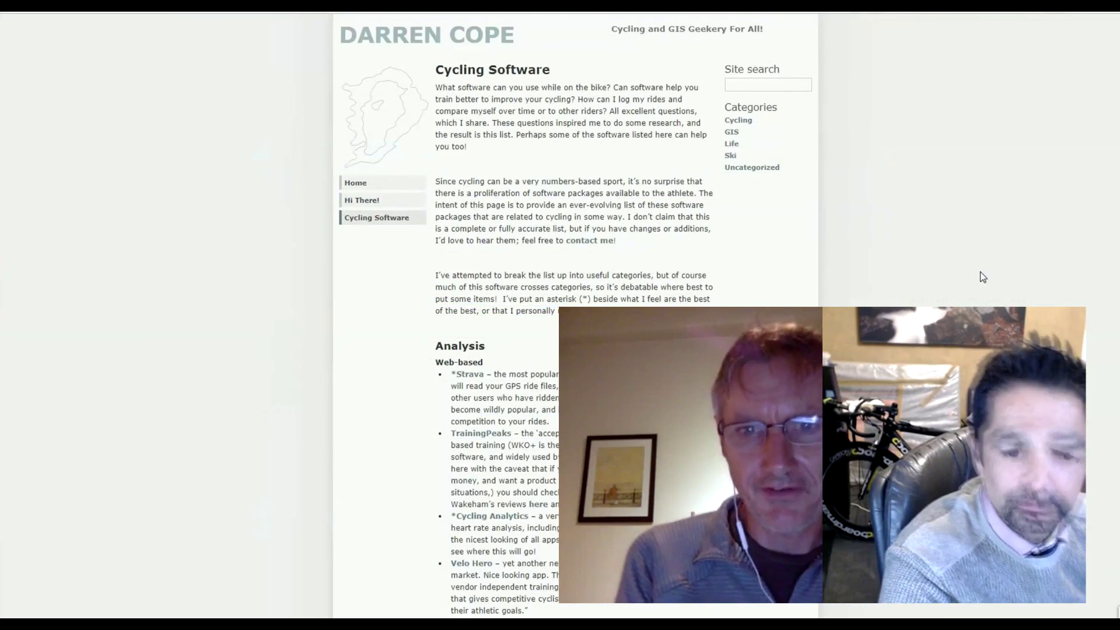
Step: Scroll down through the Cycling Software list on the blog page
scroll(982, 277, "down", 4)
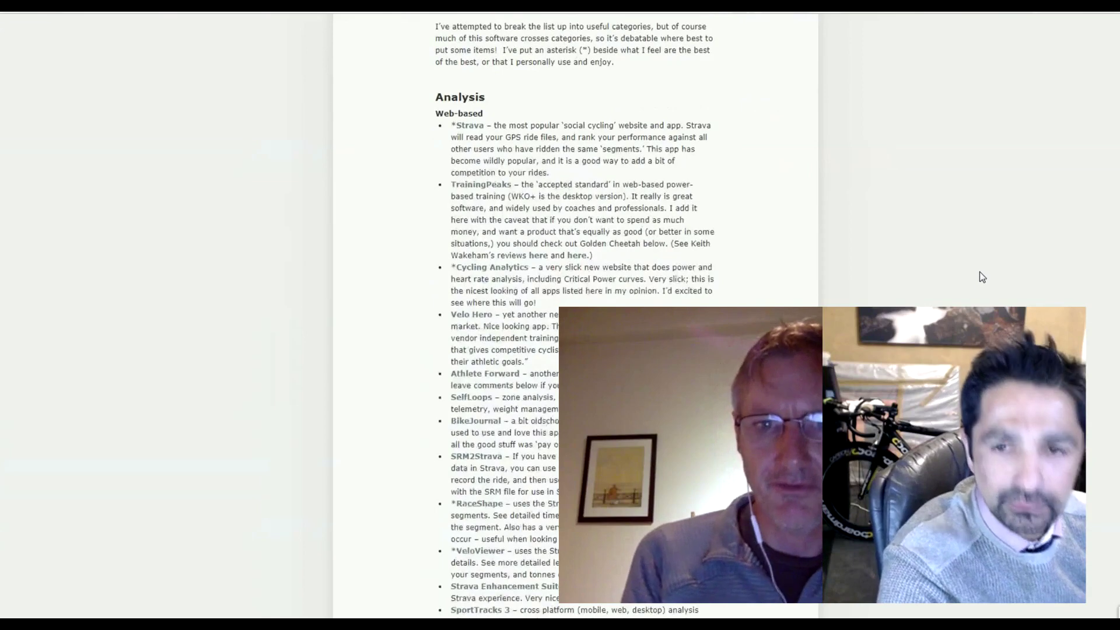
scroll(982, 277, "down", 1)
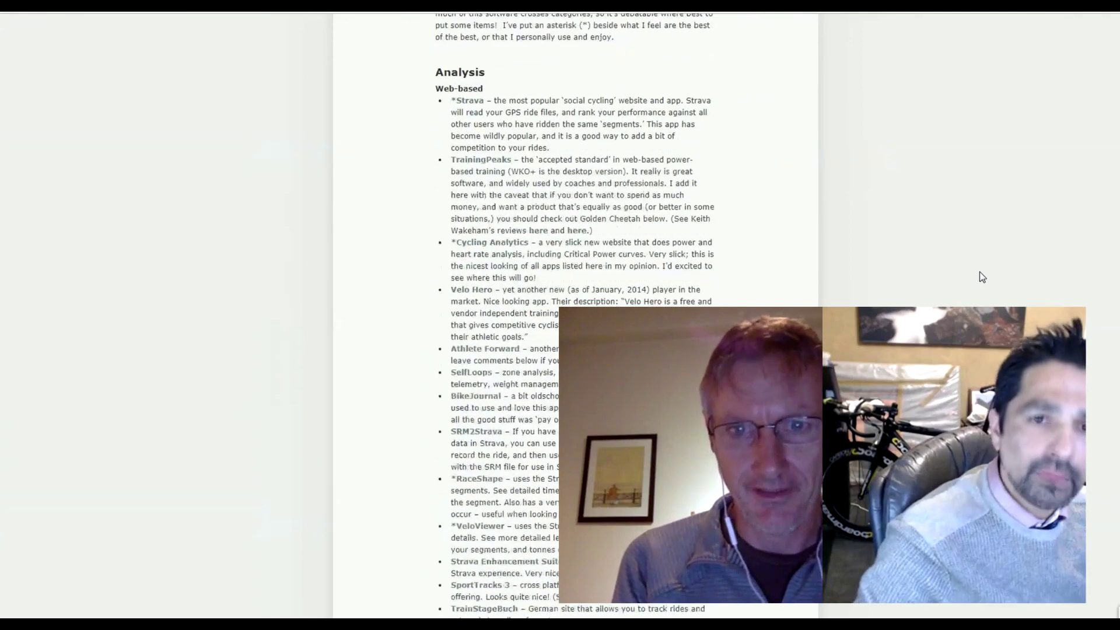
scroll(982, 277, "down", 5)
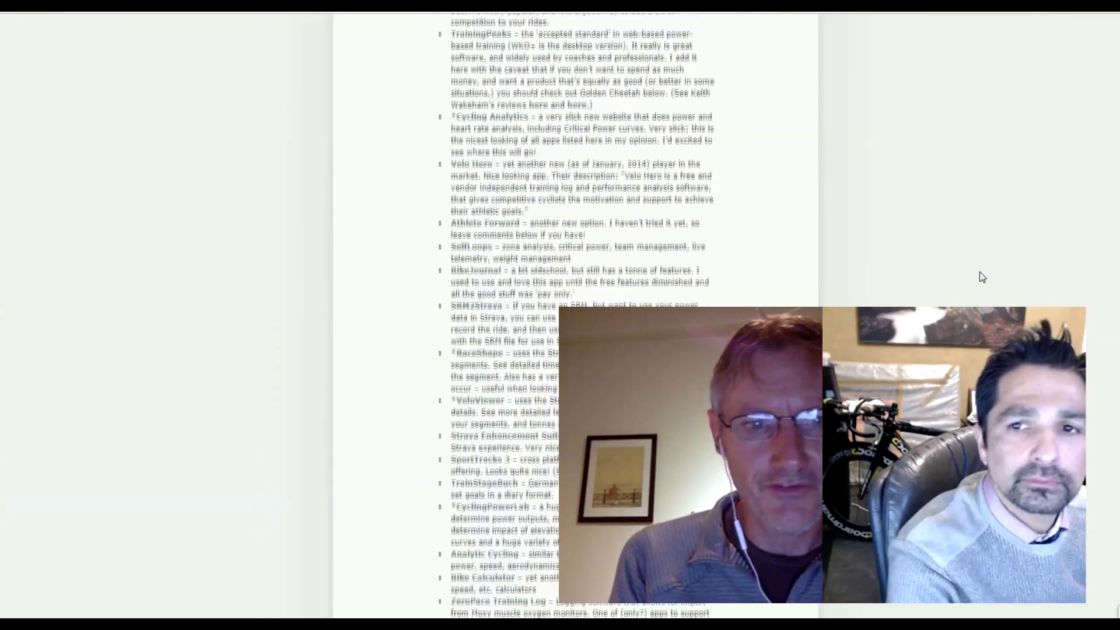
scroll(982, 277, "down", 4)
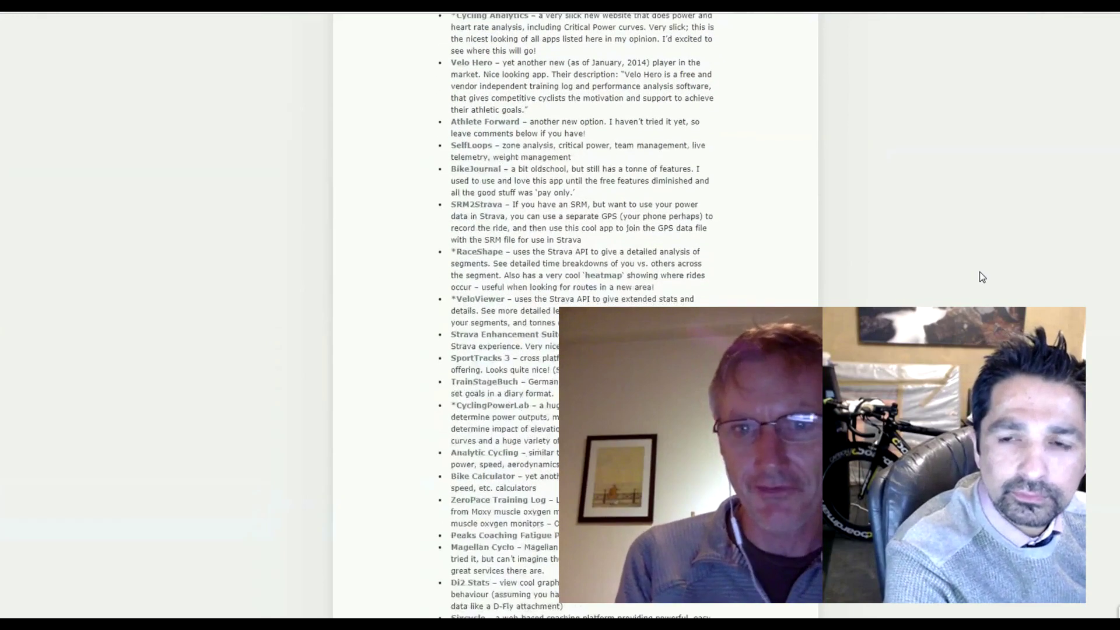
scroll(982, 277, "down", 10)
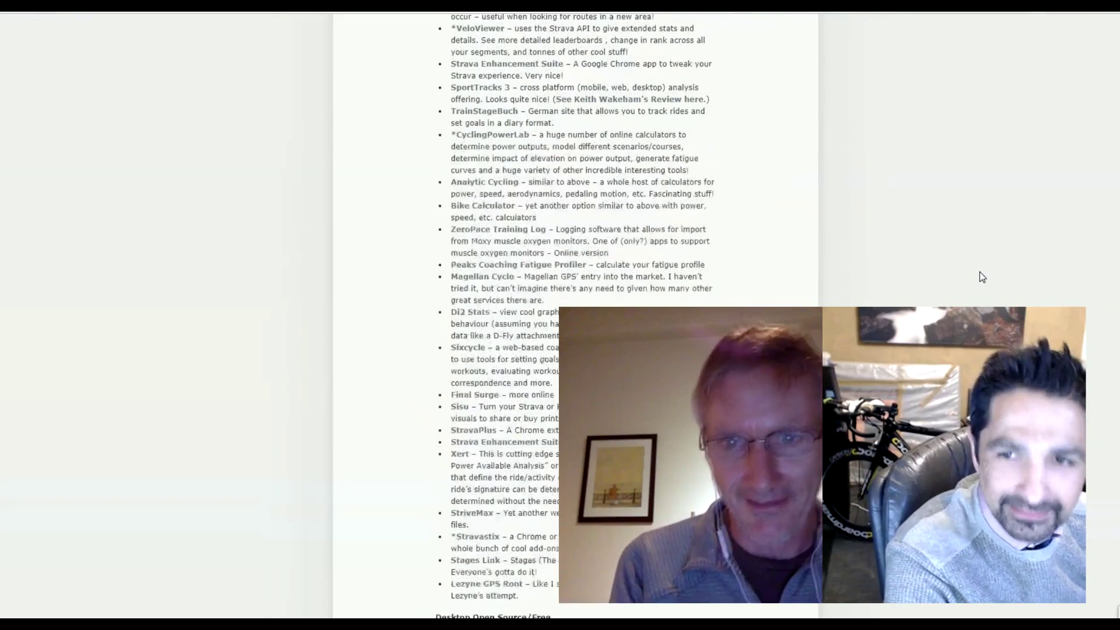
scroll(982, 276, "down", 11)
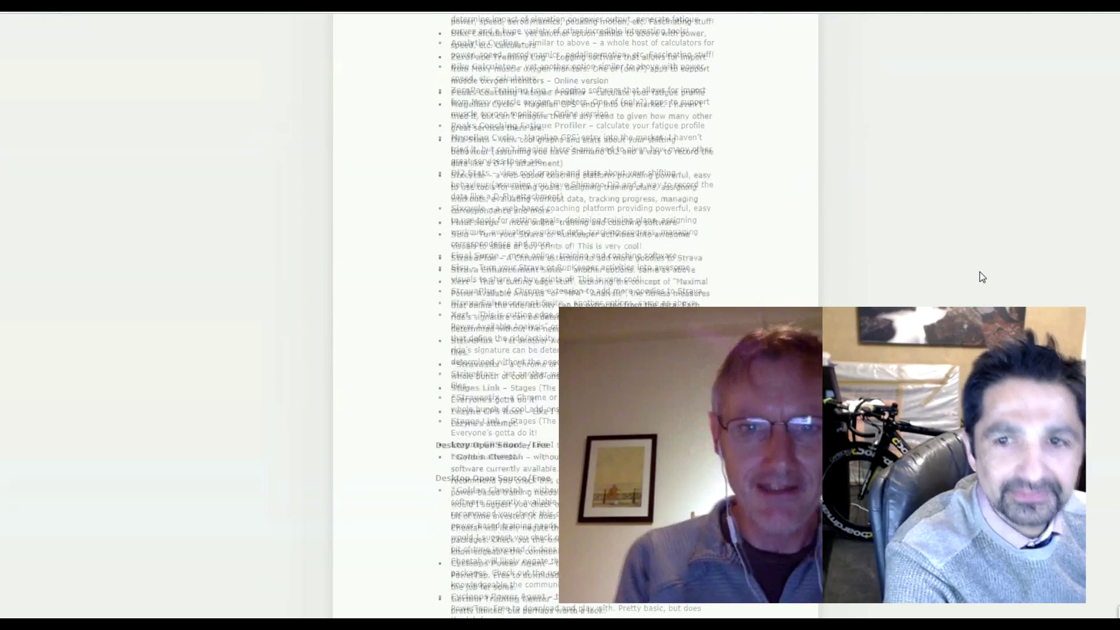
scroll(980, 275, "up", 2)
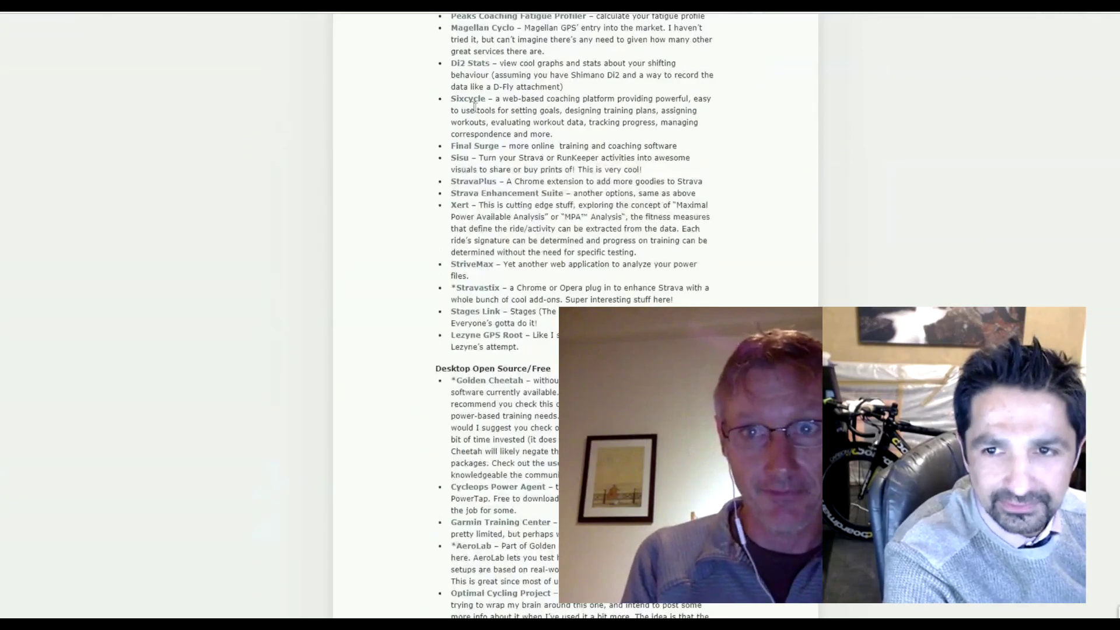
Step: Highlight and deselect the Sixcycle entry and the Final Surge to Xert entries, then scroll further
mouse_move(470, 99)
left_mouse_down()
mouse_move(525, 118)
mouse_move(680, 130)
mouse_move(558, 133)
mouse_move(452, 99)
left_mouse_up()
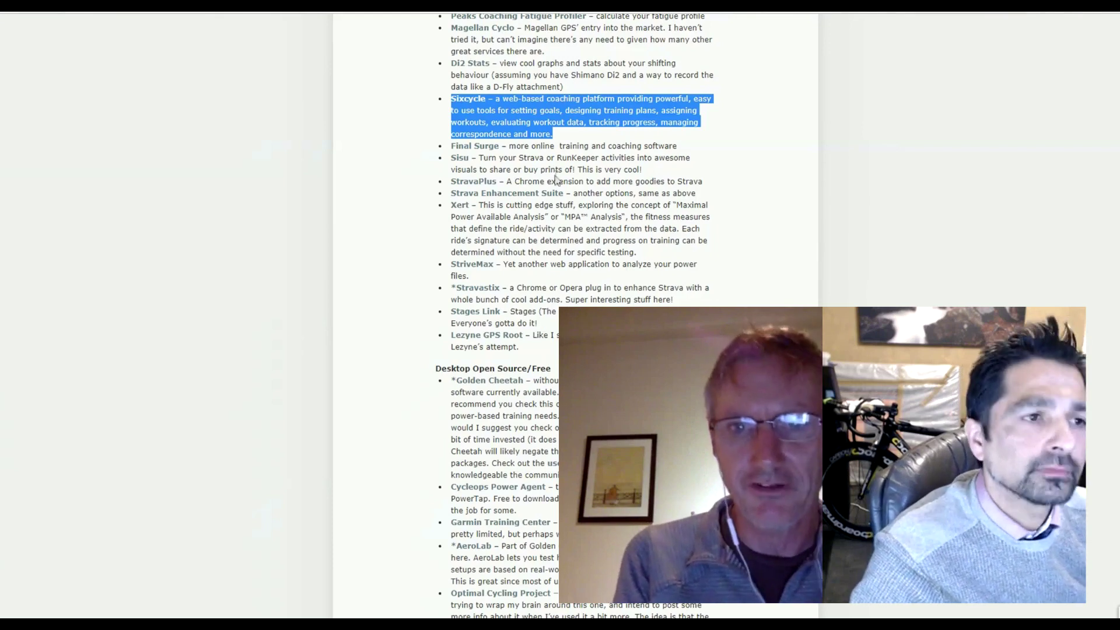
left_click(647, 172)
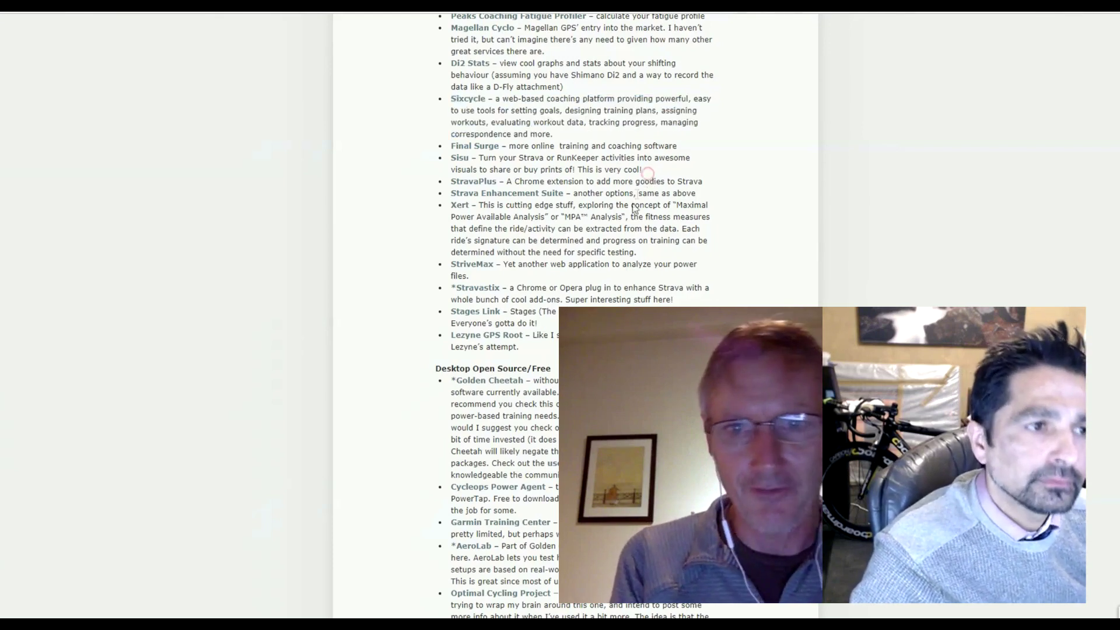
left_click_drag(625, 252, 450, 146)
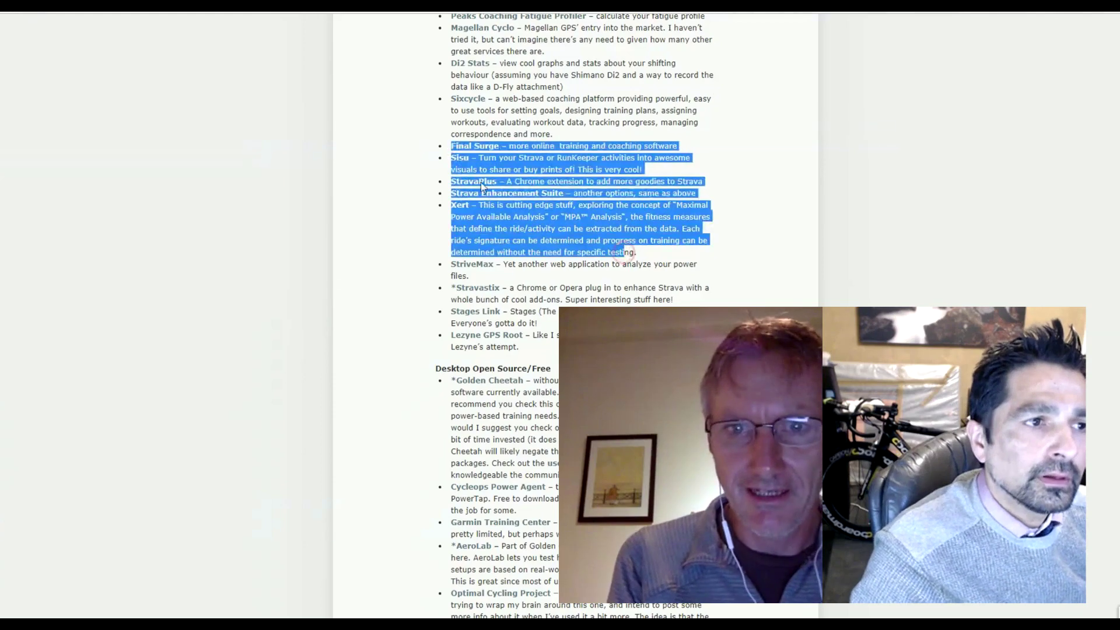
left_click(731, 299)
scroll(731, 299, "down", 2)
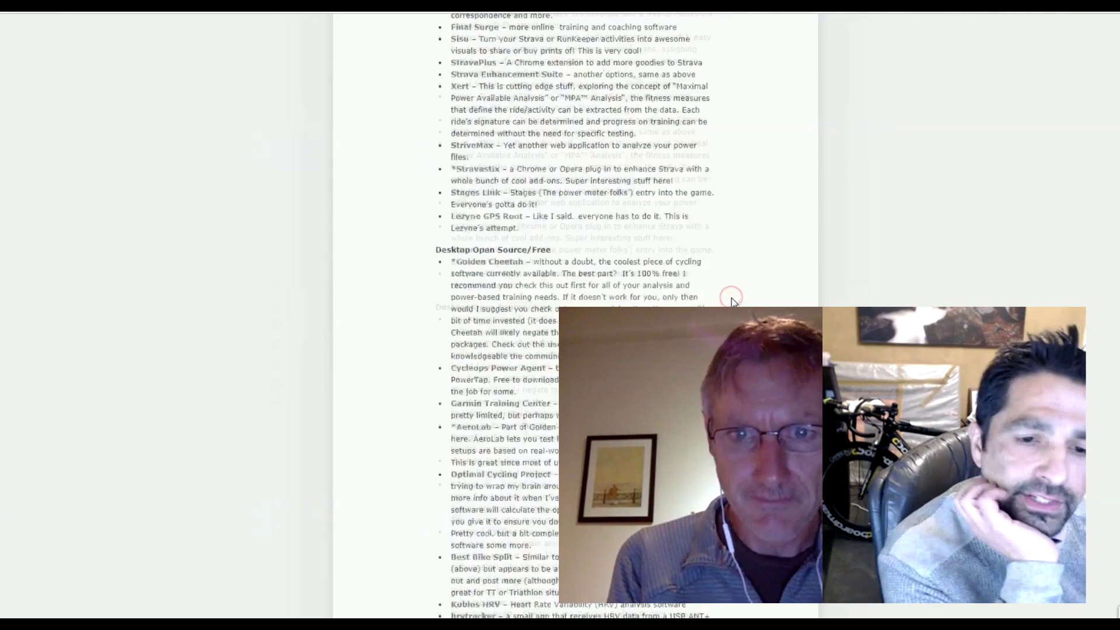
scroll(731, 298, "down", 3)
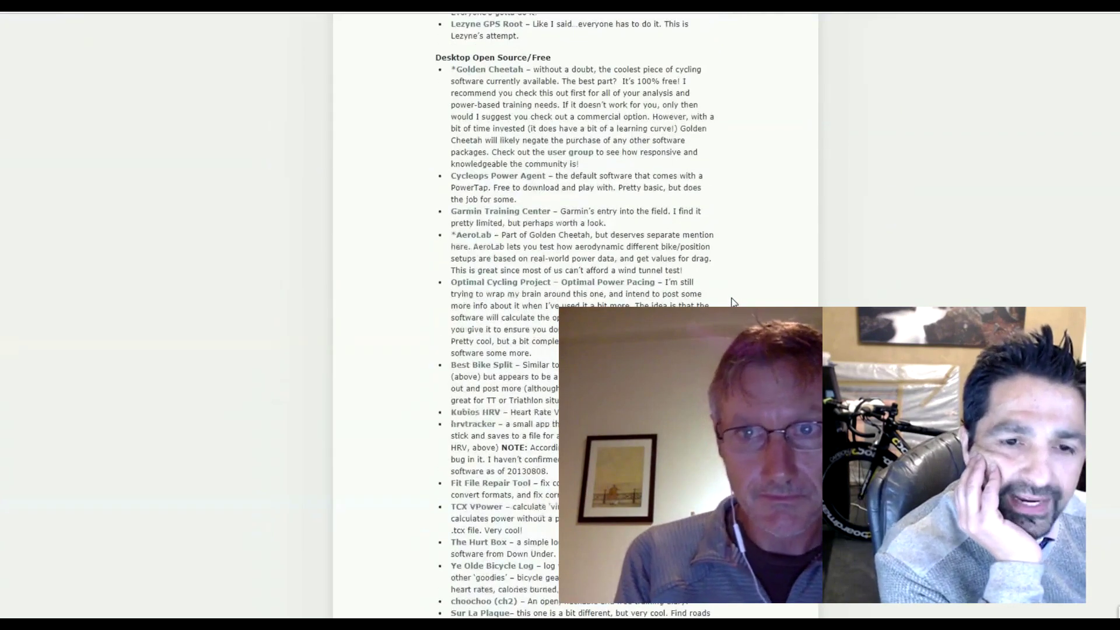
Step: Highlight the Cycleops Power Agent entry, deselect it, and read further down the list
left_click_drag(529, 200, 442, 179)
left_click(736, 298)
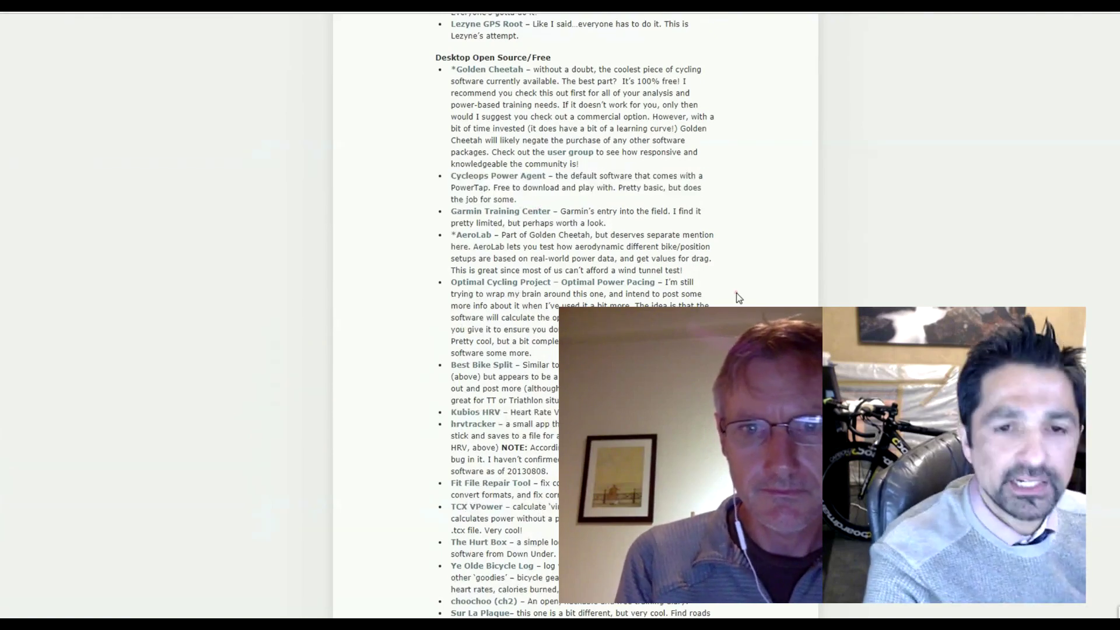
scroll(737, 297, "down", 1)
scroll(737, 297, "down", 1)
scroll(737, 297, "down", 1)
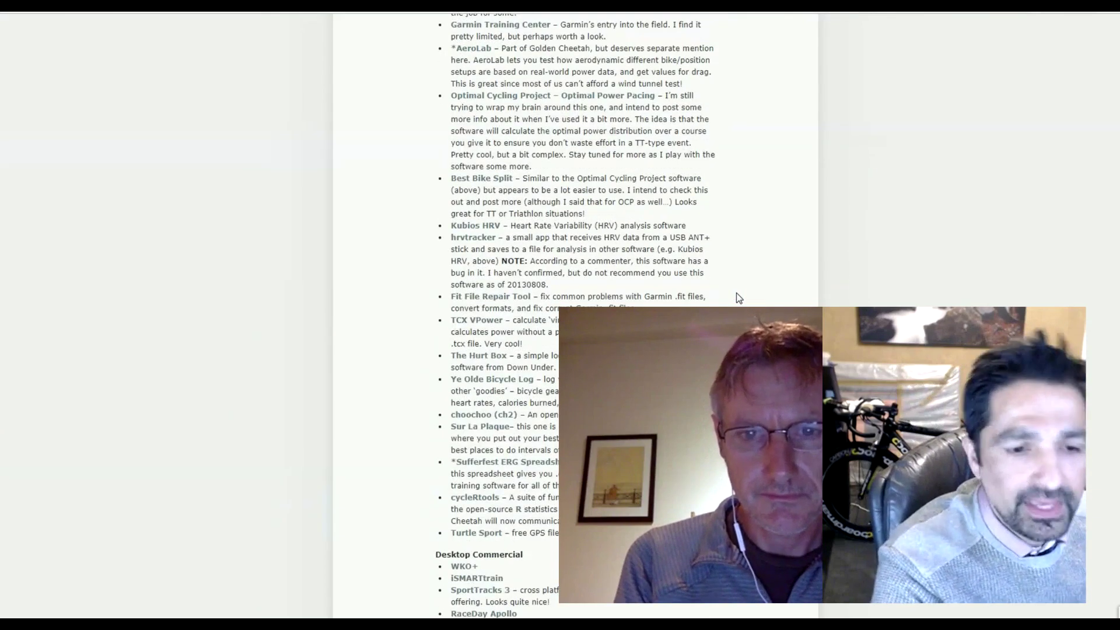
scroll(737, 297, "down", 2)
scroll(738, 298, "down", 1)
scroll(738, 298, "down", 3)
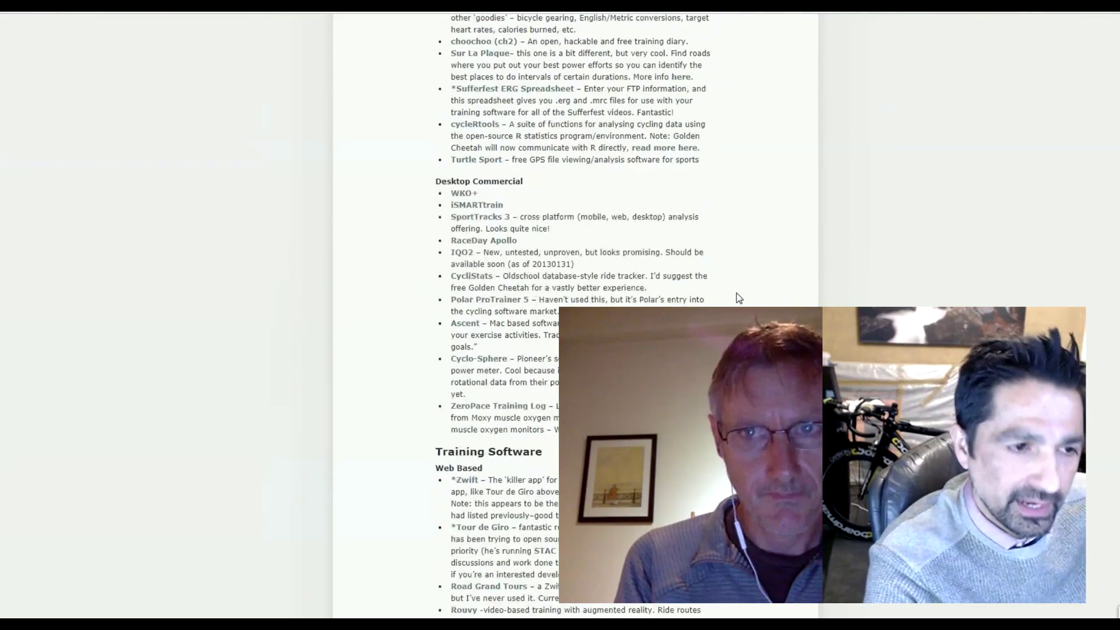
scroll(738, 298, "down", 1)
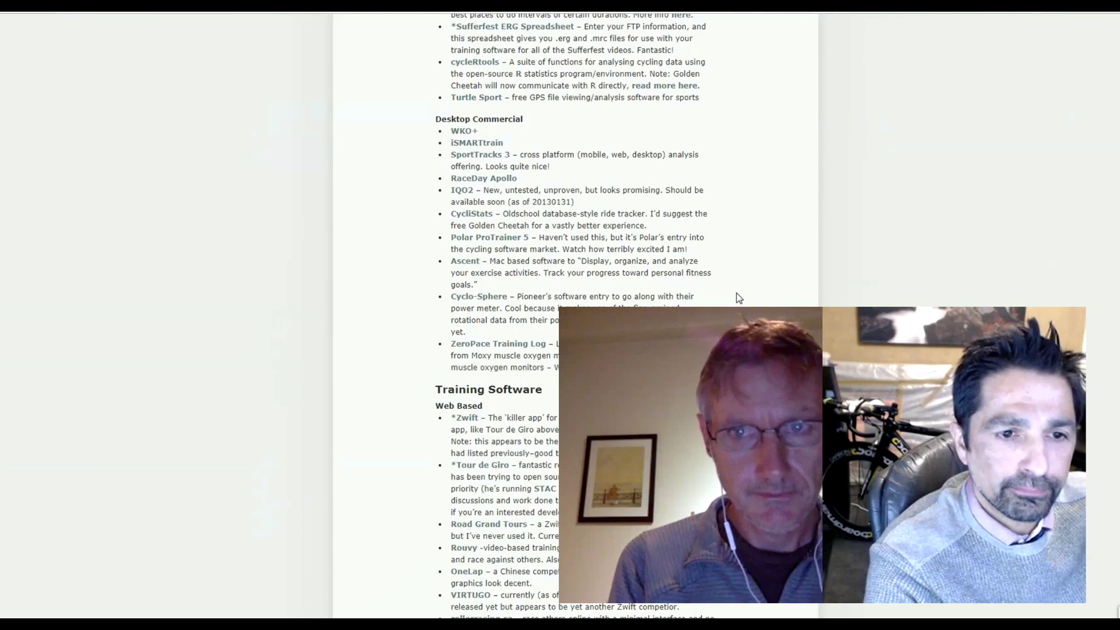
scroll(738, 298, "down", 1)
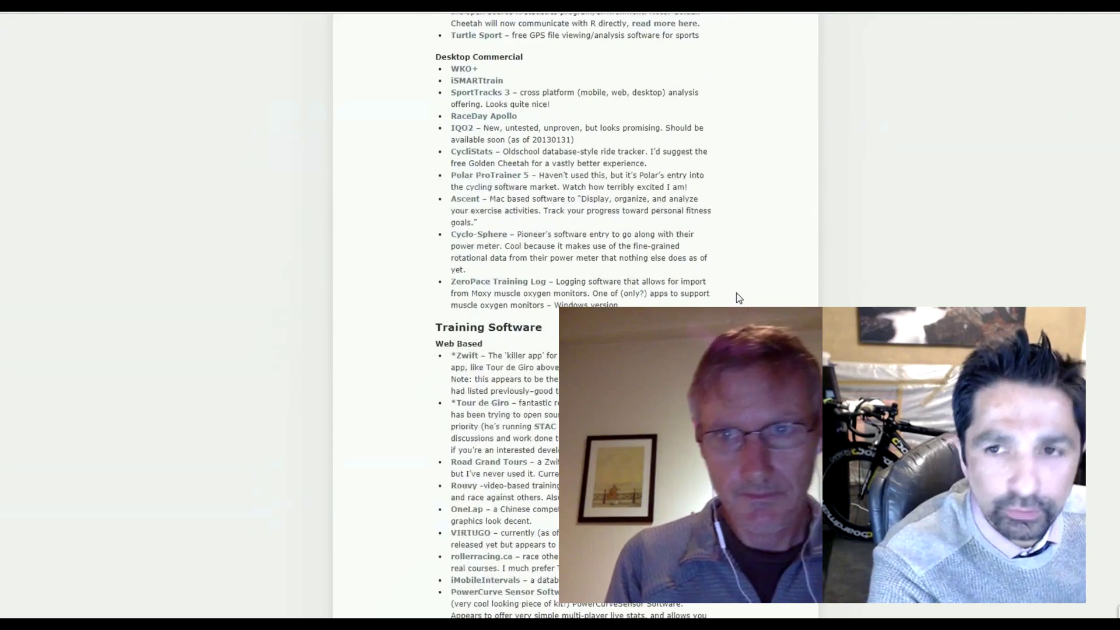
scroll(738, 298, "down", 4)
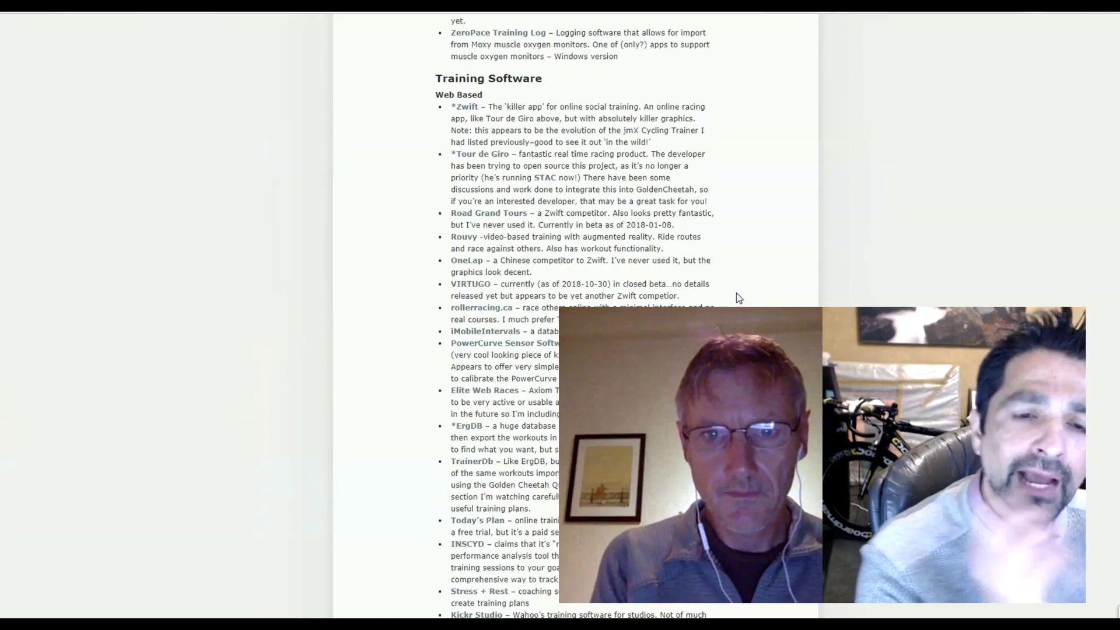
scroll(738, 298, "down", 4)
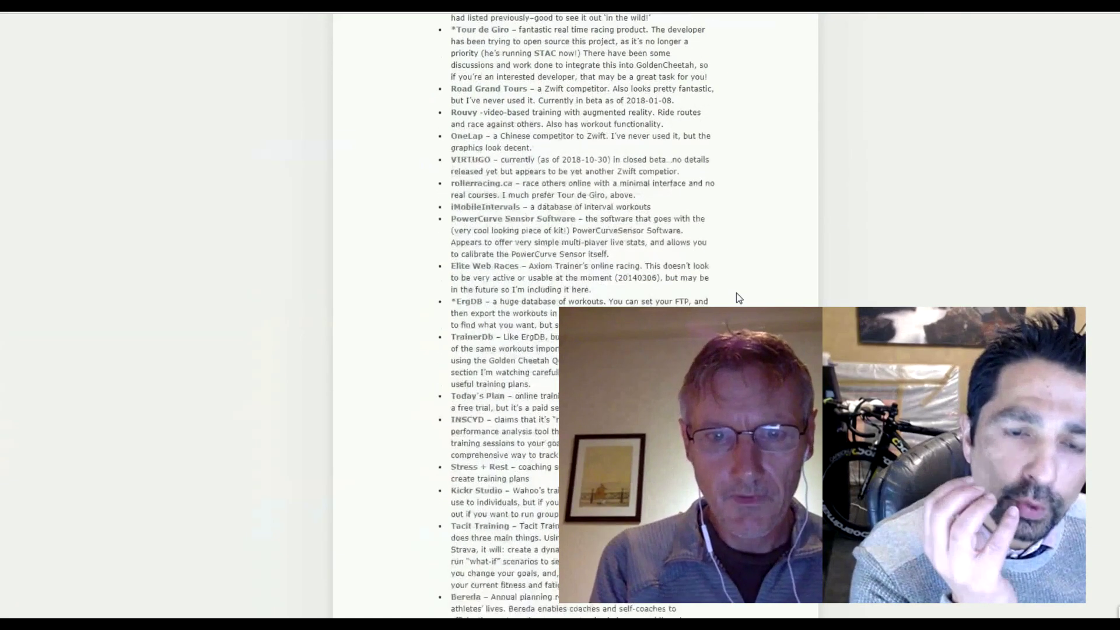
scroll(738, 298, "down", 4)
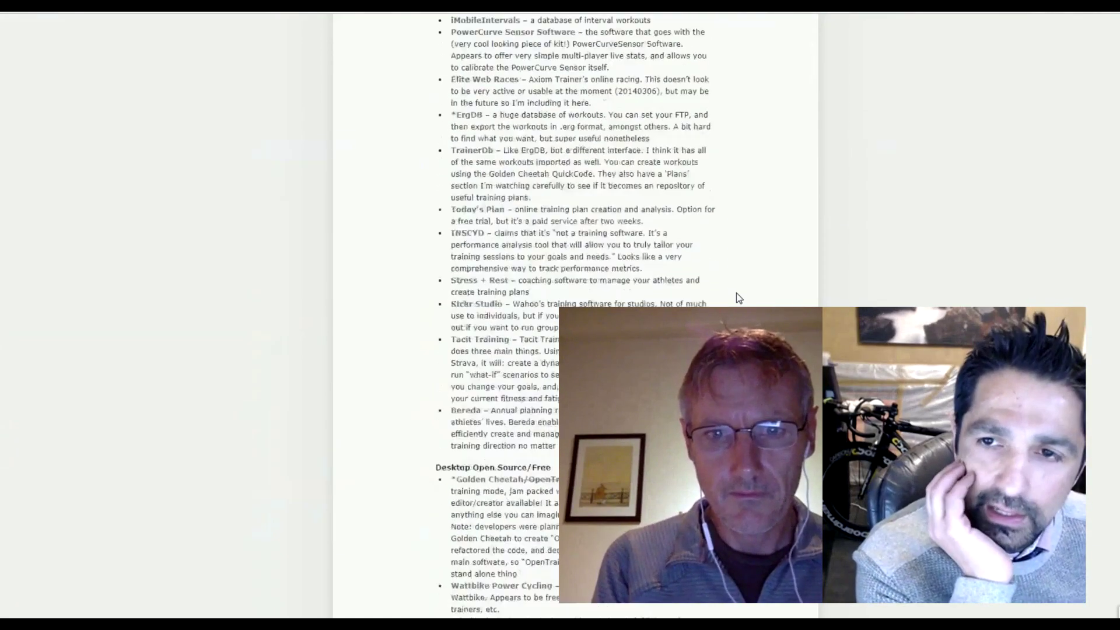
scroll(738, 298, "down", 3)
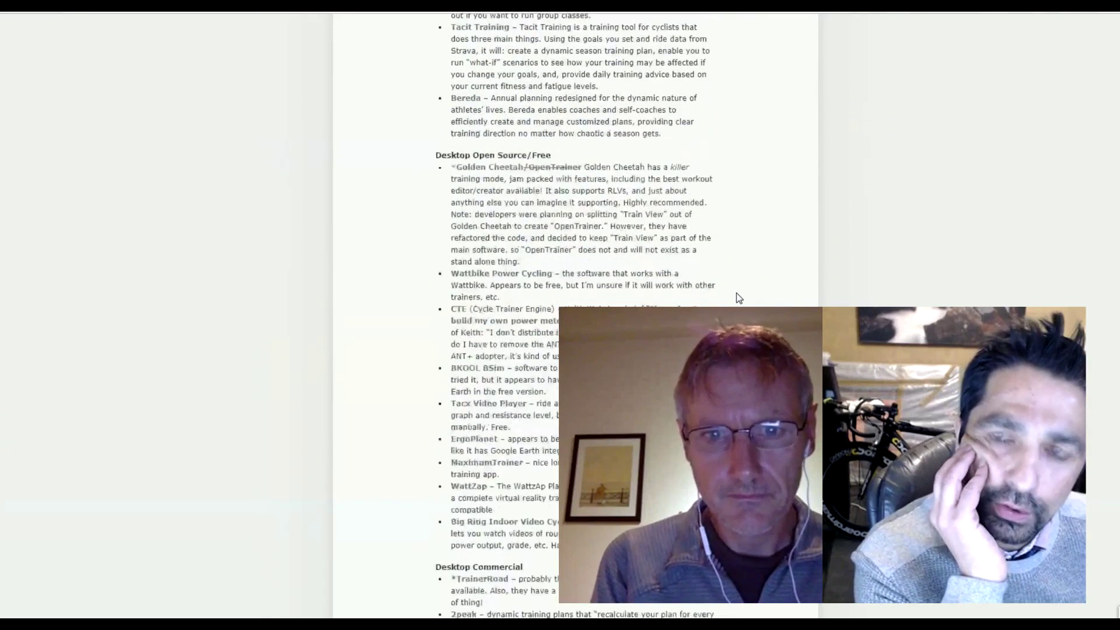
scroll(689, 271, "up", 1)
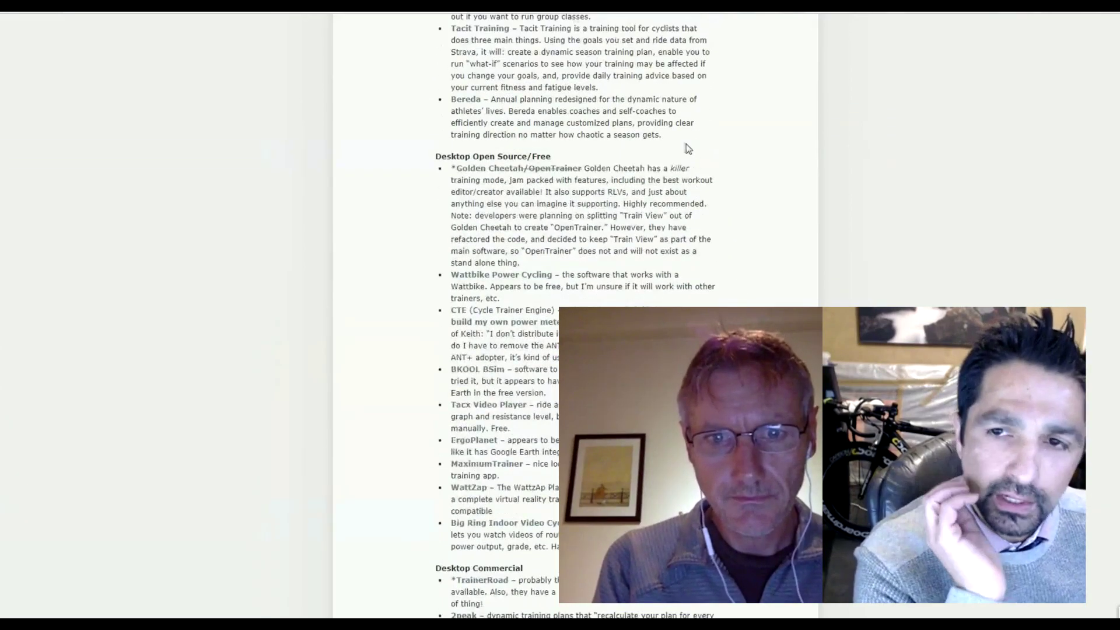
Step: Highlight the end of the Bereda description, then read on toward the bottom of the page
left_click_drag(670, 137, 445, 100)
left_click(779, 298)
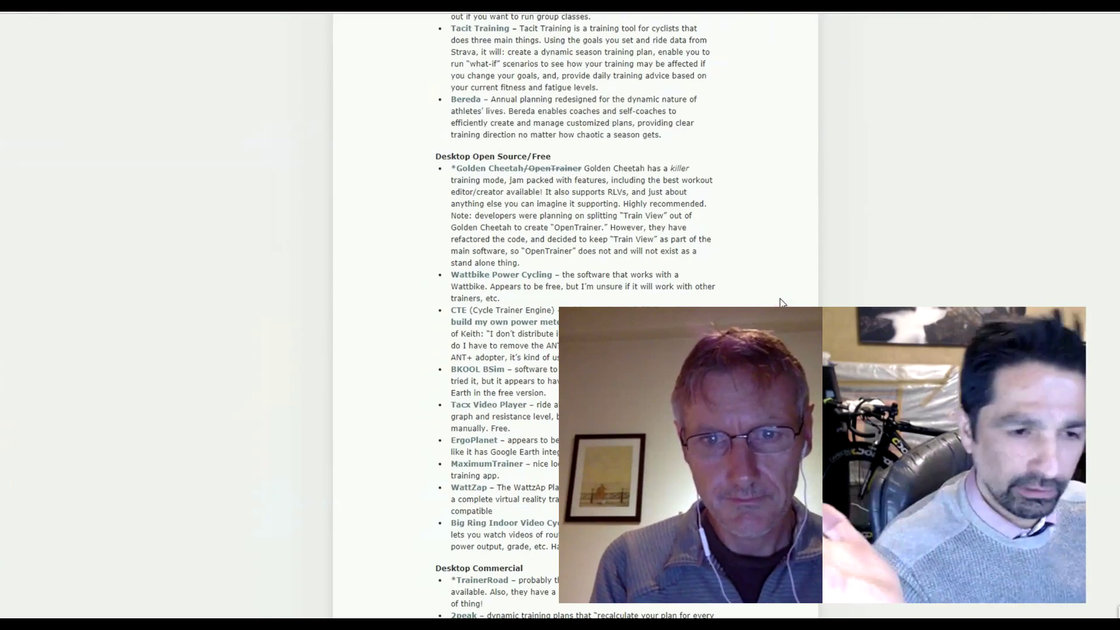
scroll(780, 299, "down", 2)
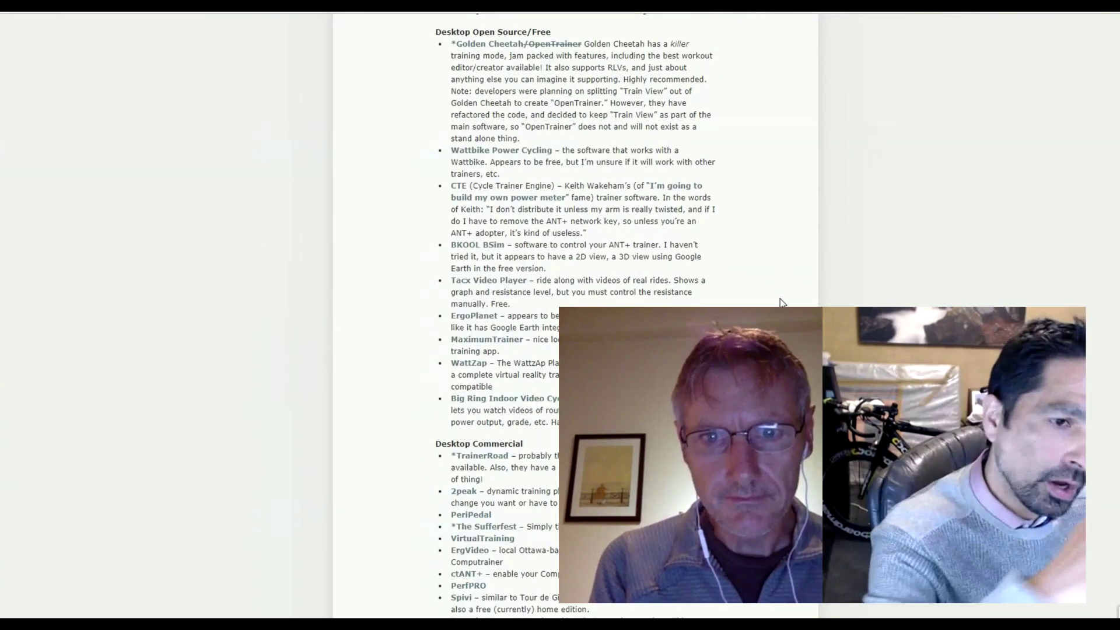
scroll(780, 298, "down", 3)
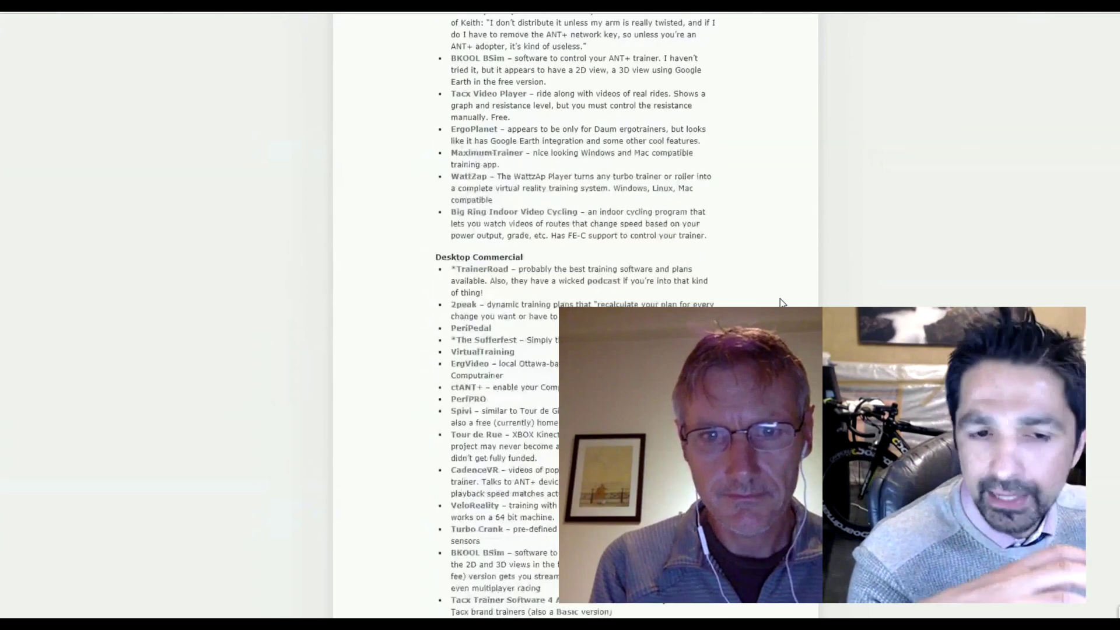
scroll(779, 299, "down", 2)
scroll(779, 299, "down", 1)
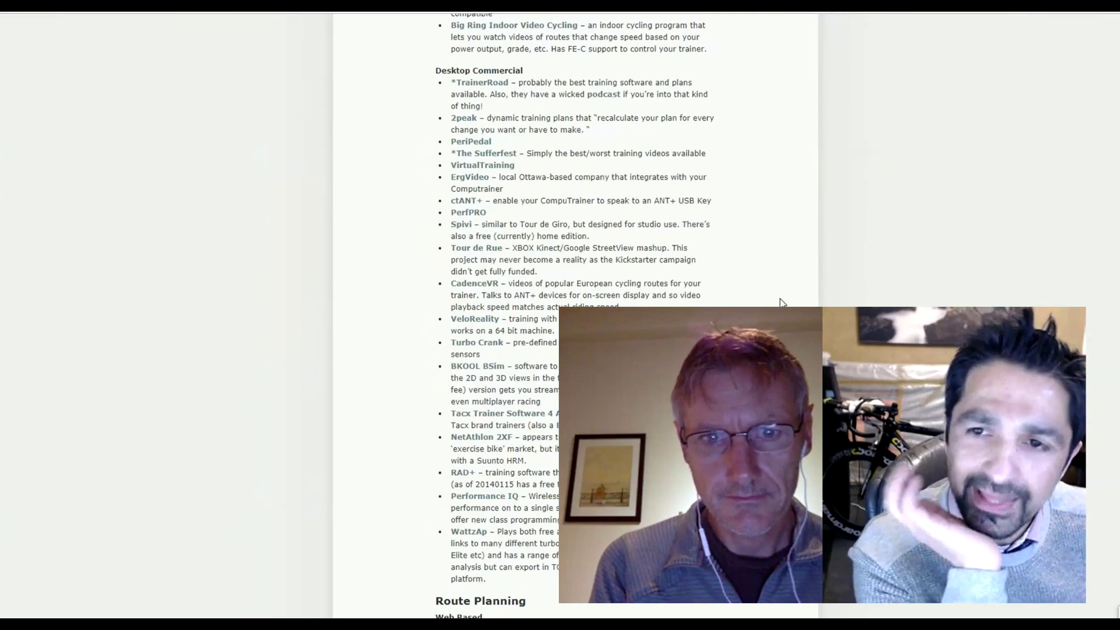
scroll(780, 298, "down", 2)
scroll(779, 299, "down", 2)
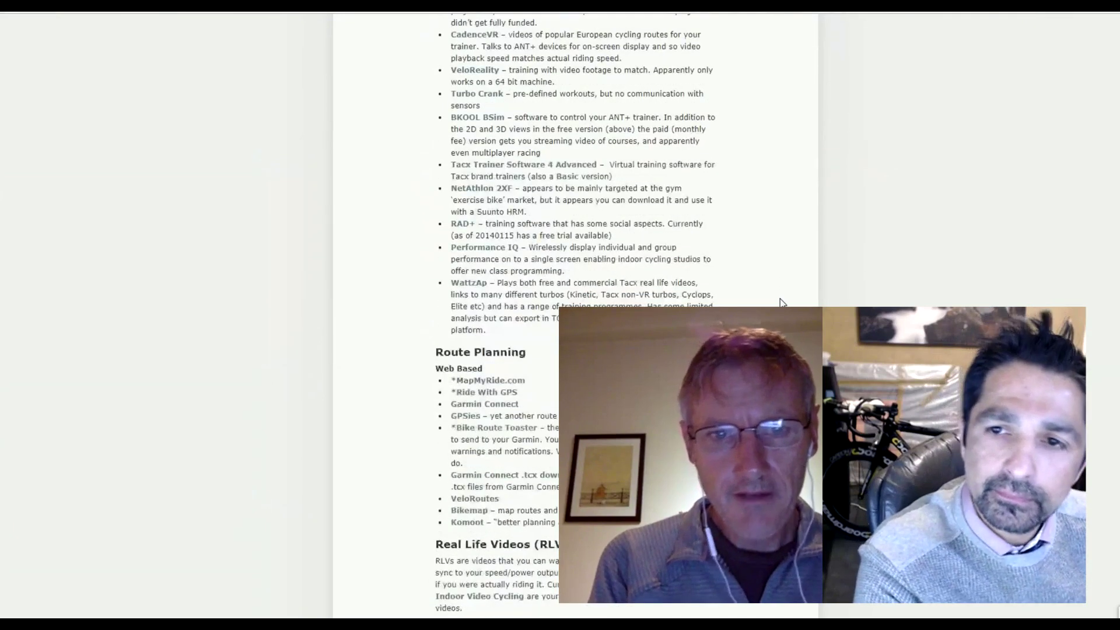
scroll(779, 299, "down", 3)
scroll(779, 298, "down", 3)
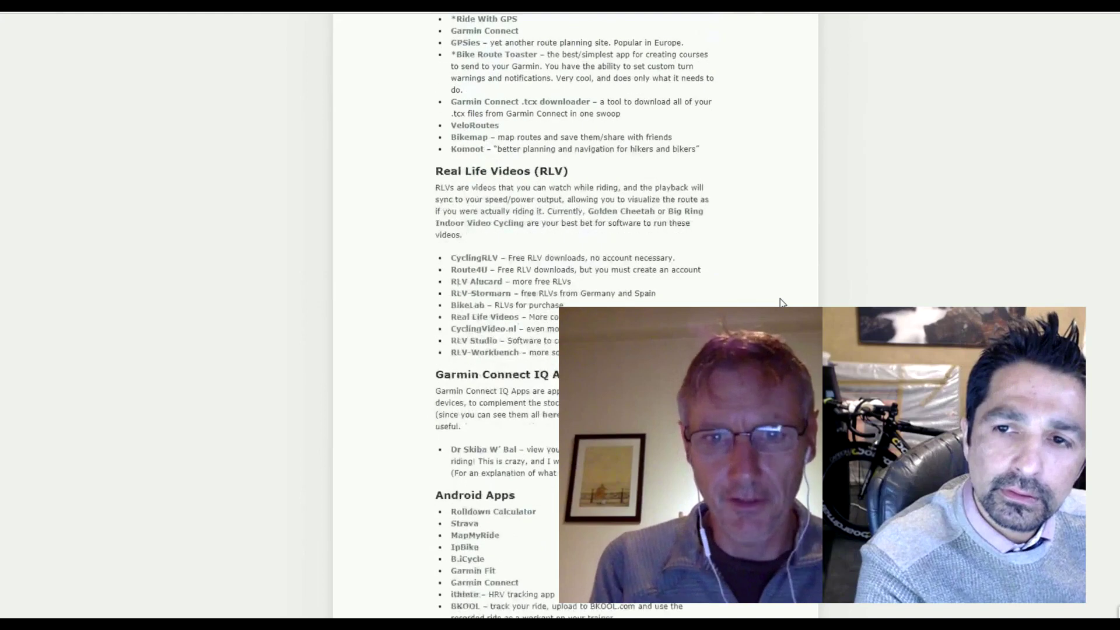
scroll(779, 299, "down", 2)
scroll(781, 303, "down", 1)
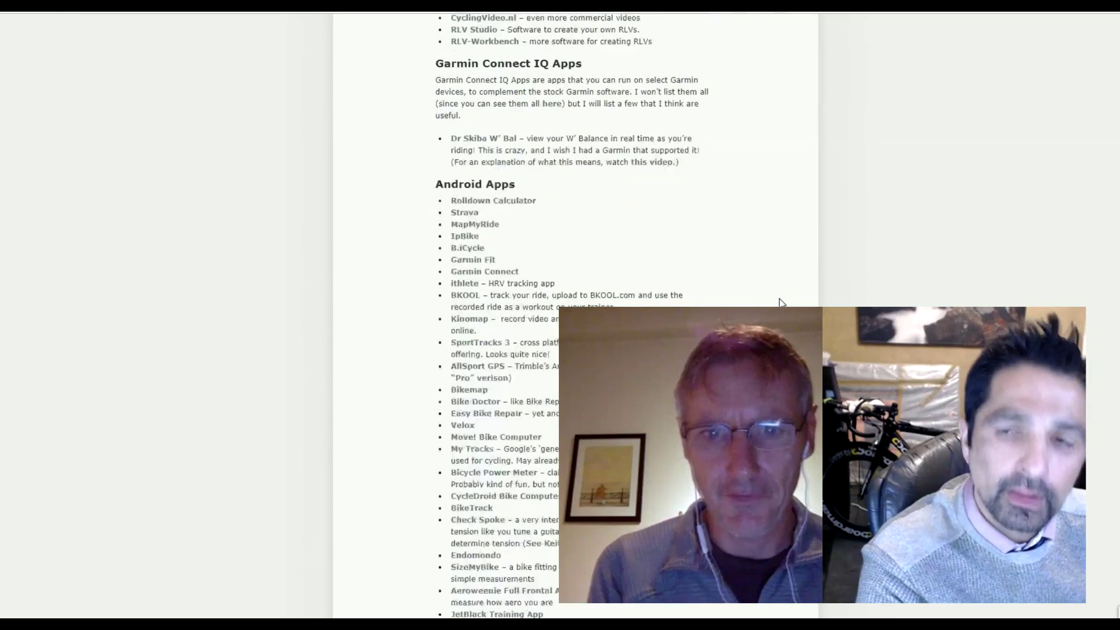
scroll(782, 302, "down", 2)
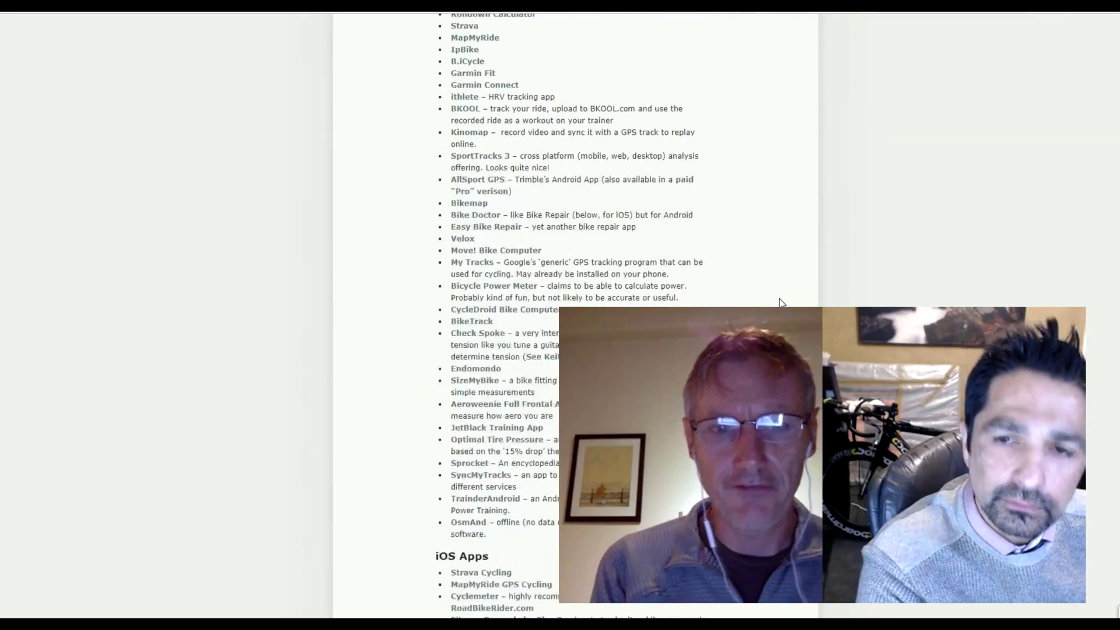
scroll(779, 299, "down", 2)
scroll(779, 299, "down", 4)
scroll(779, 299, "down", 3)
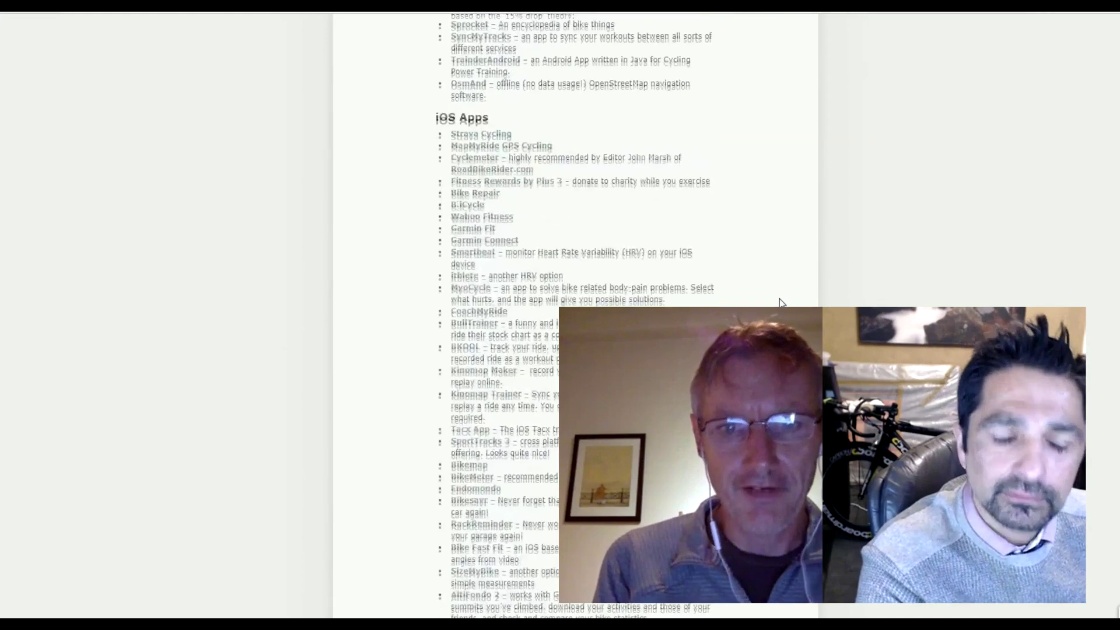
scroll(779, 298, "down", 6)
scroll(779, 298, "down", 6)
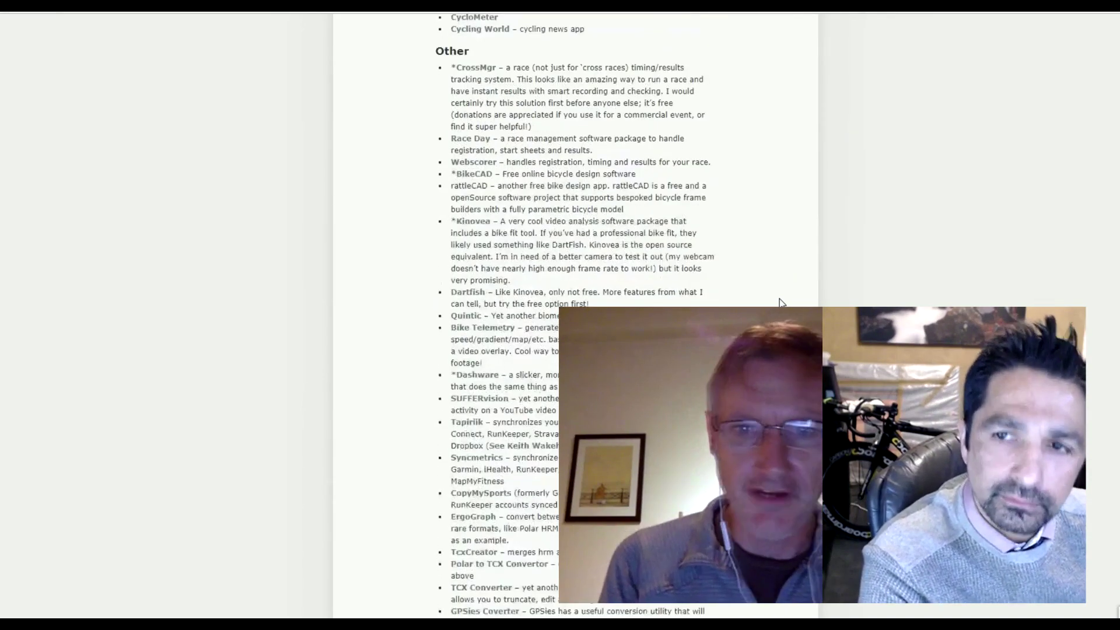
scroll(779, 299, "down", 3)
scroll(779, 298, "down", 7)
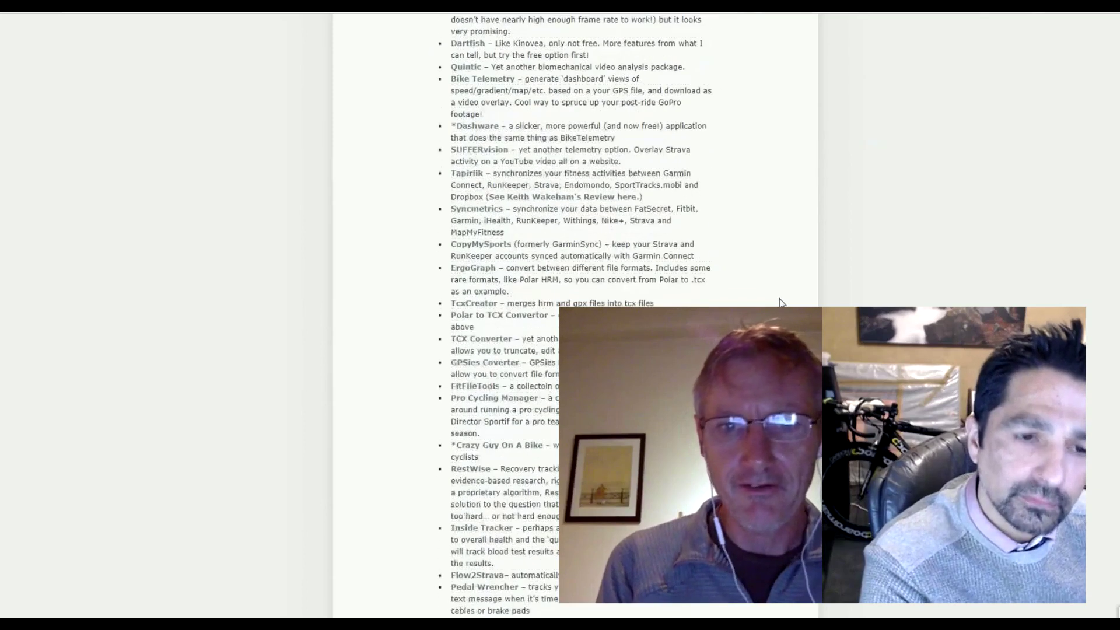
scroll(779, 298, "down", 3)
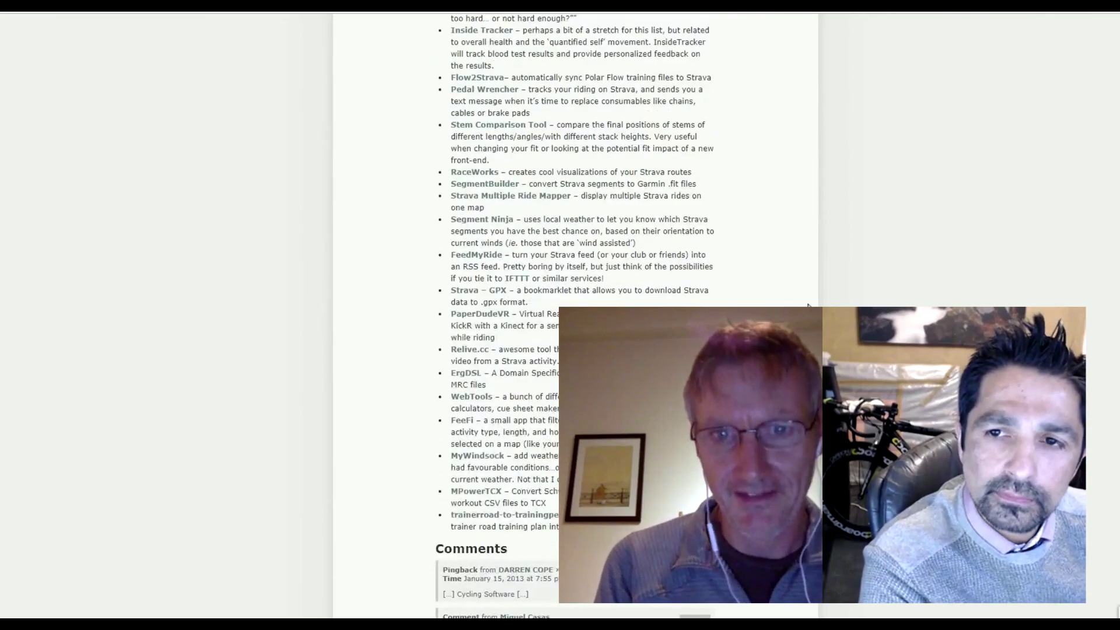
Step: Search the page for 'icu', find no match, and close the find bar
key("ctrl+f")
type("icu")
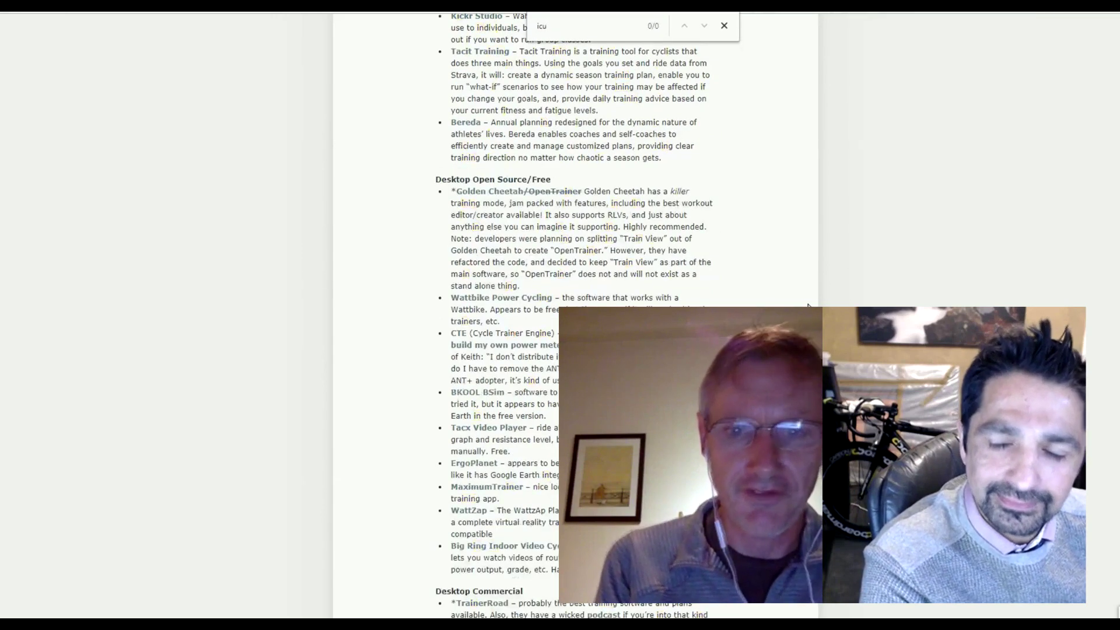
key("BackSpace")
key("BackSpace")
key("BackSpace")
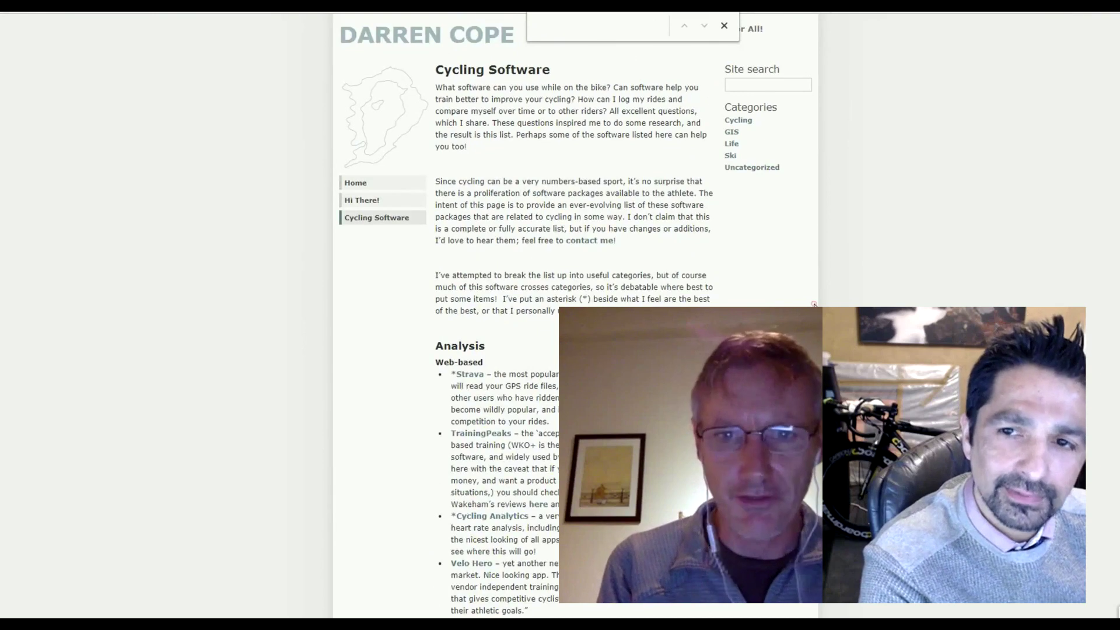
left_click(724, 26)
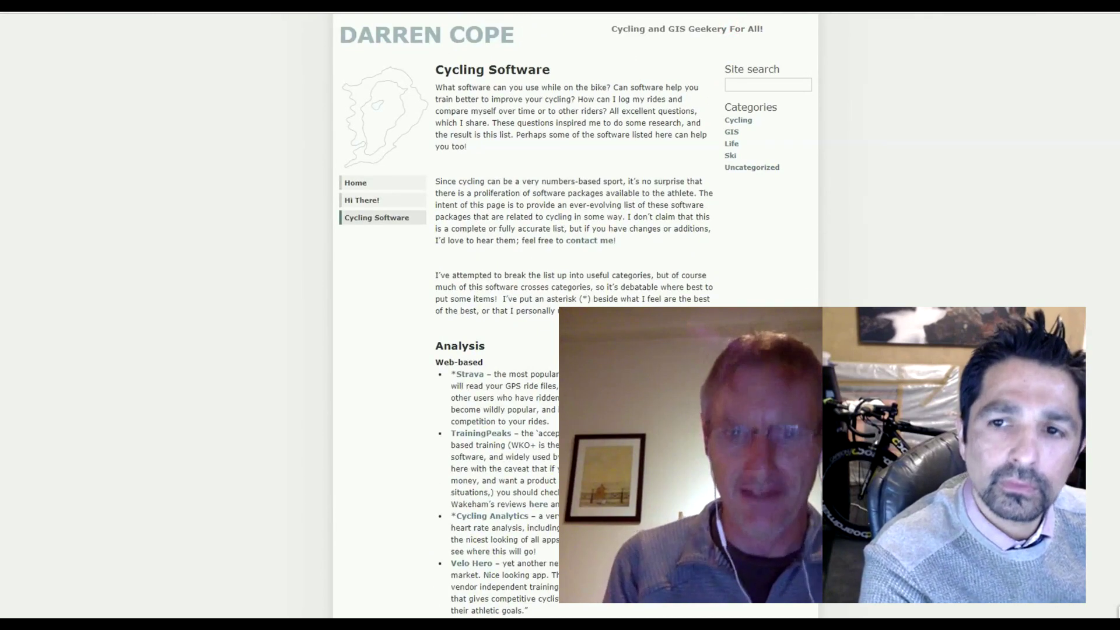
left_click(1088, 623)
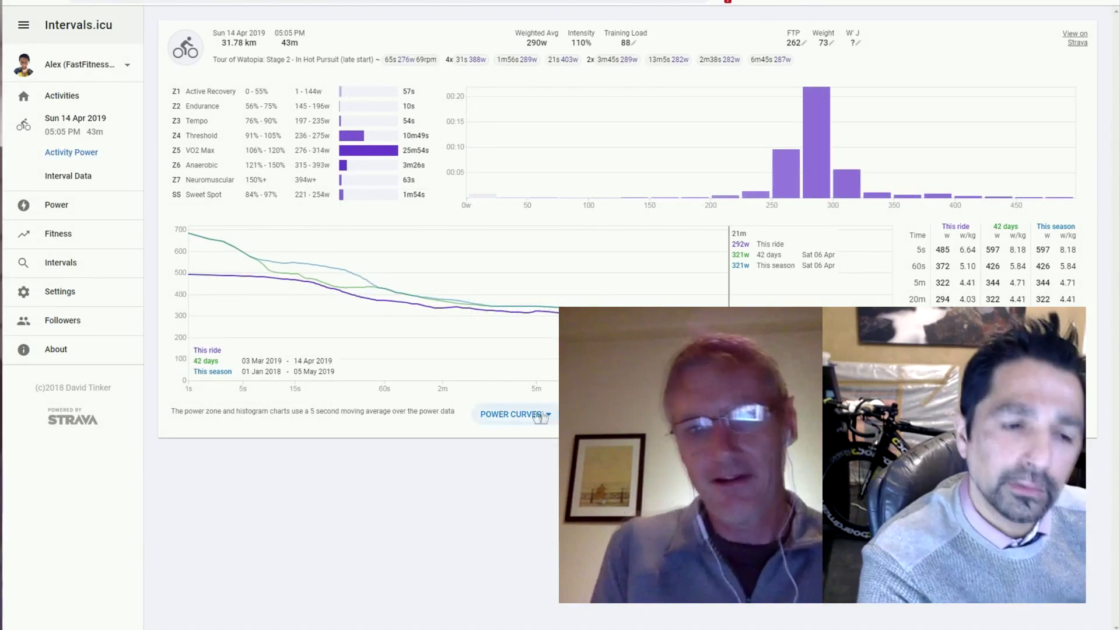
Step: Toggle the 84-day and 42-day comparison curves on the power chart, then show the Interval Data table
left_click(532, 413)
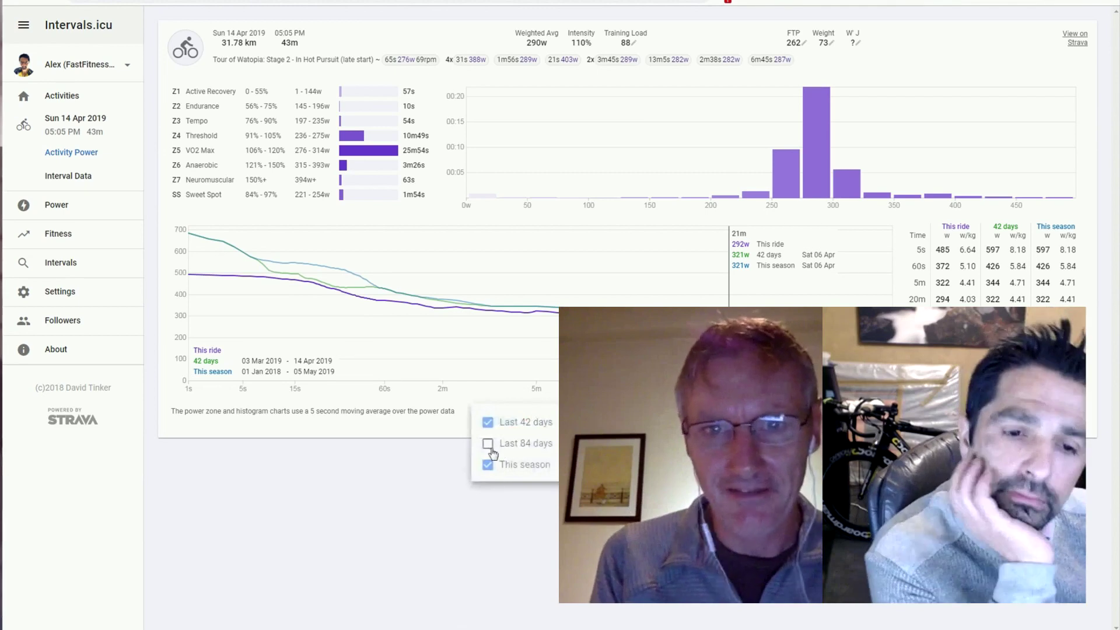
left_click(488, 445)
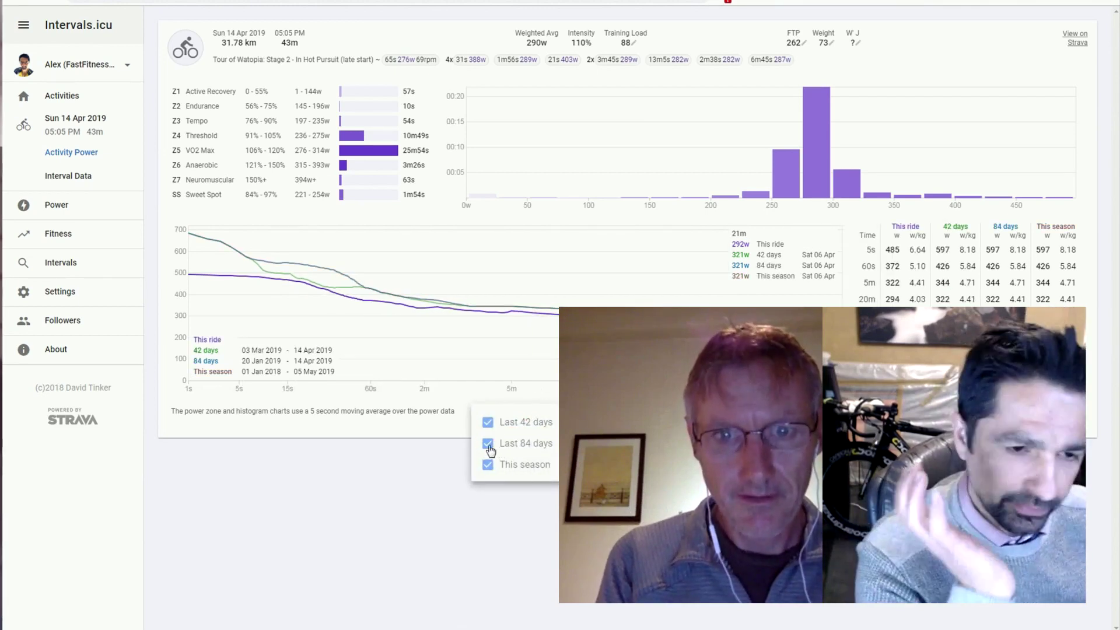
left_click(488, 443)
left_click(487, 422)
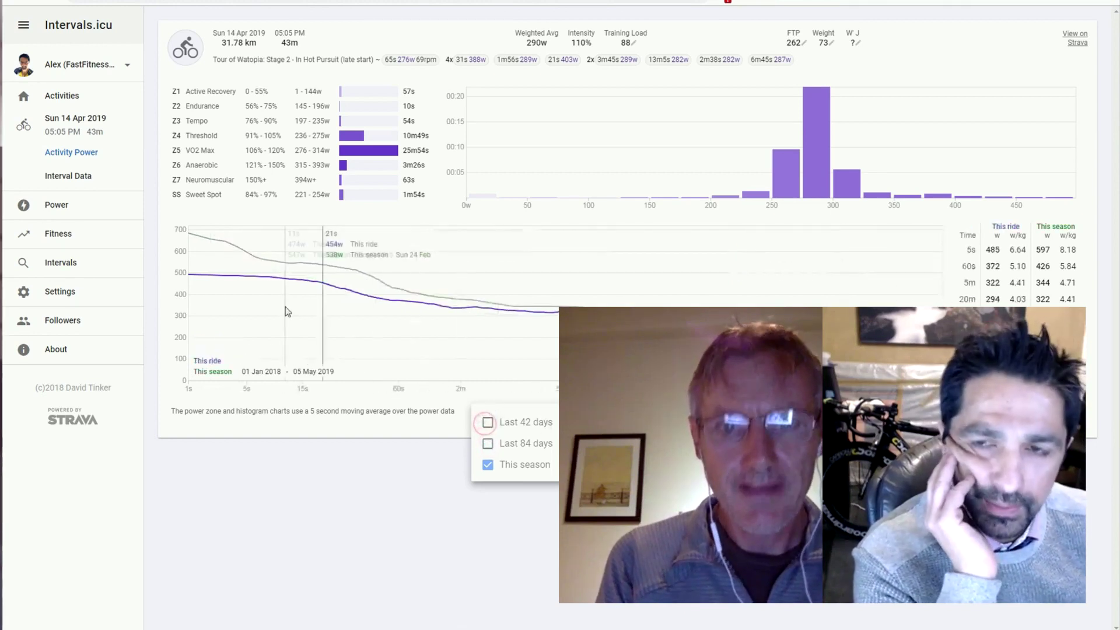
left_click(70, 184)
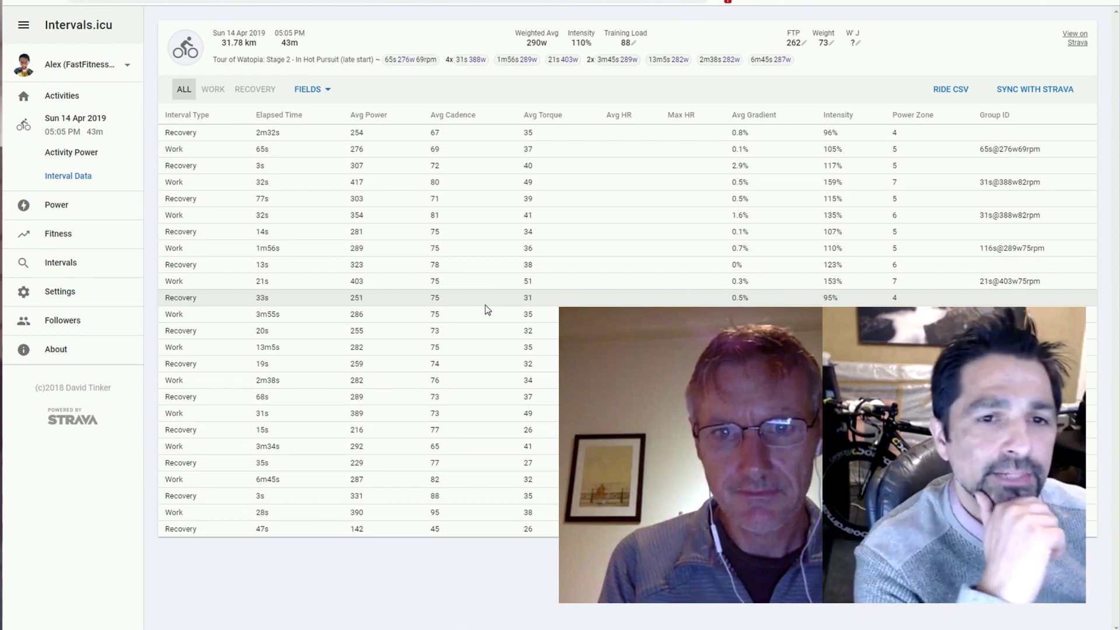
Step: Add a Distance column to the interval table, then go to the overall Power curves page
left_click(327, 92)
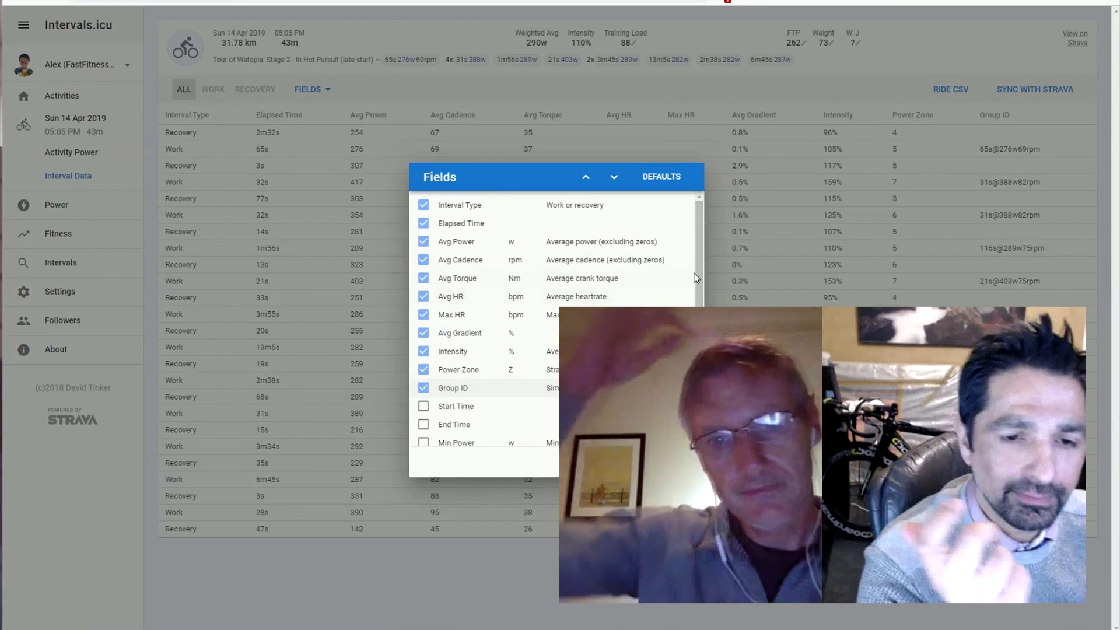
scroll(702, 298, "down", 1)
left_click_drag(702, 297, 701, 399)
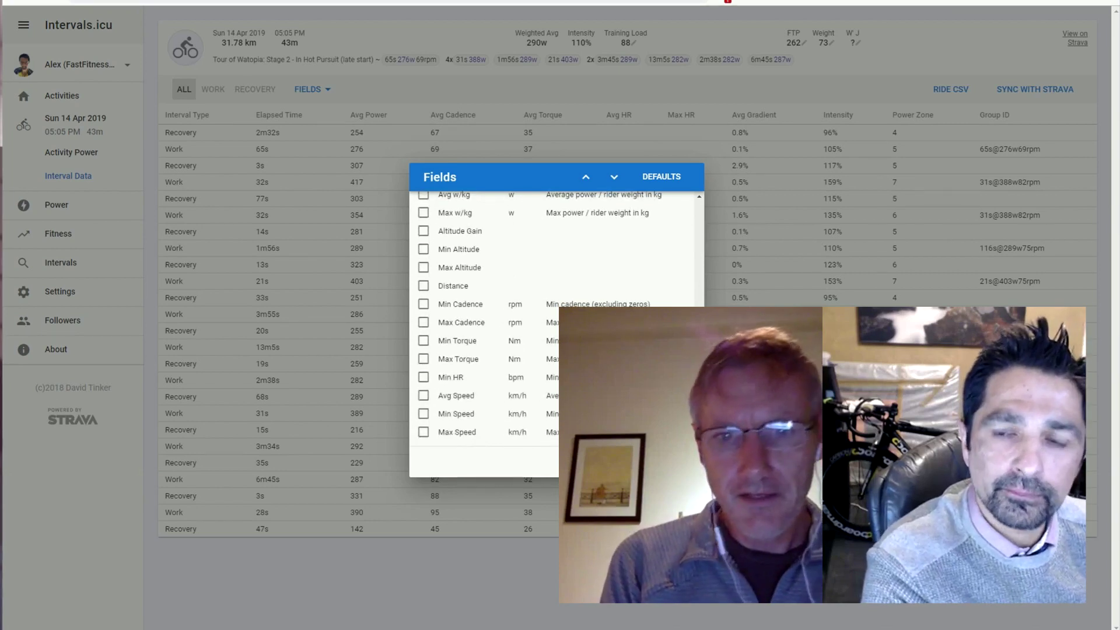
left_click(458, 286)
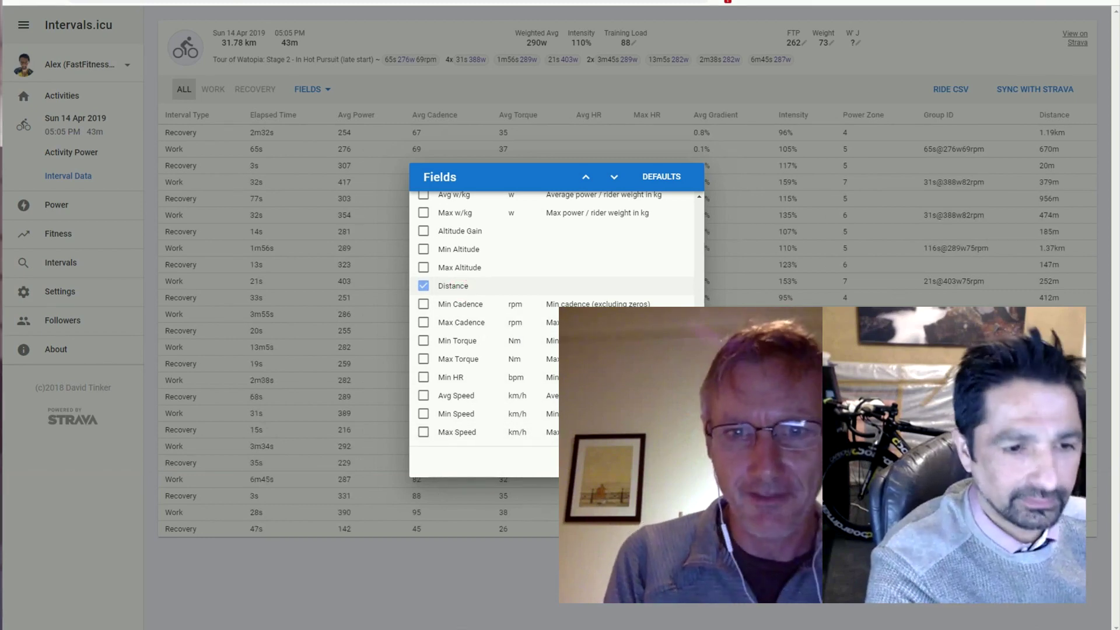
left_click(713, 350)
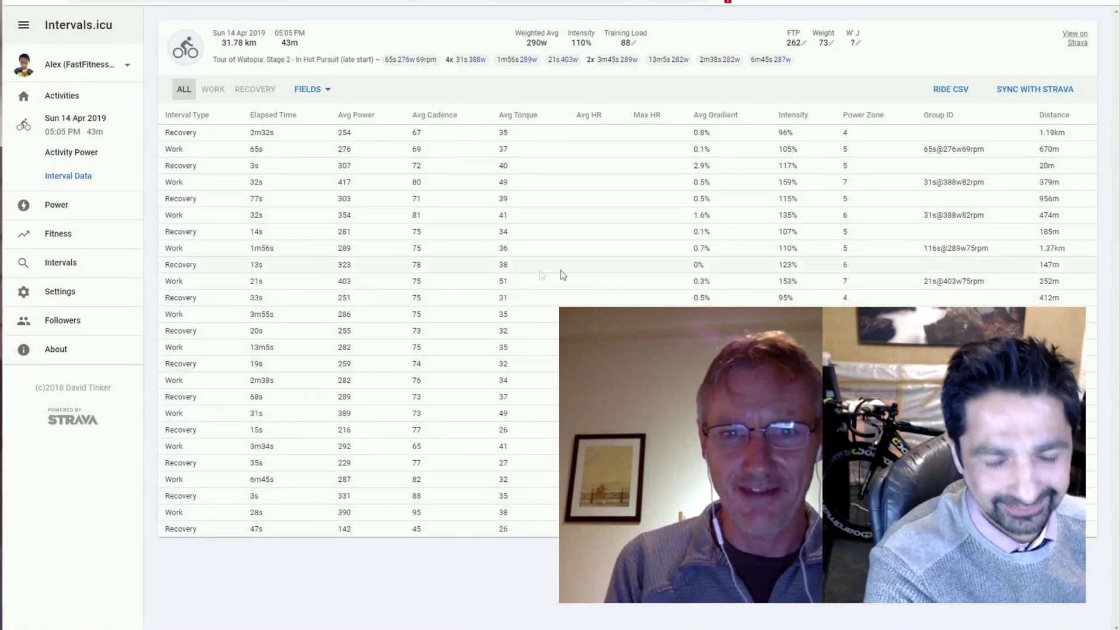
left_click(49, 212)
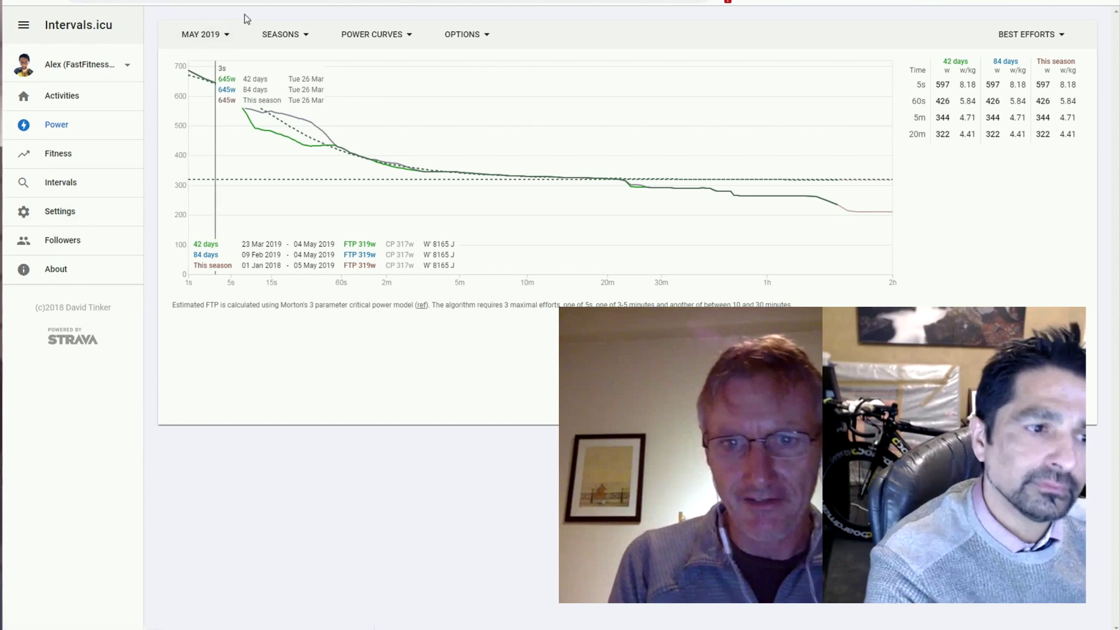
Step: Check the month list and season start settings, then close the Seasons dialog
left_click(225, 36)
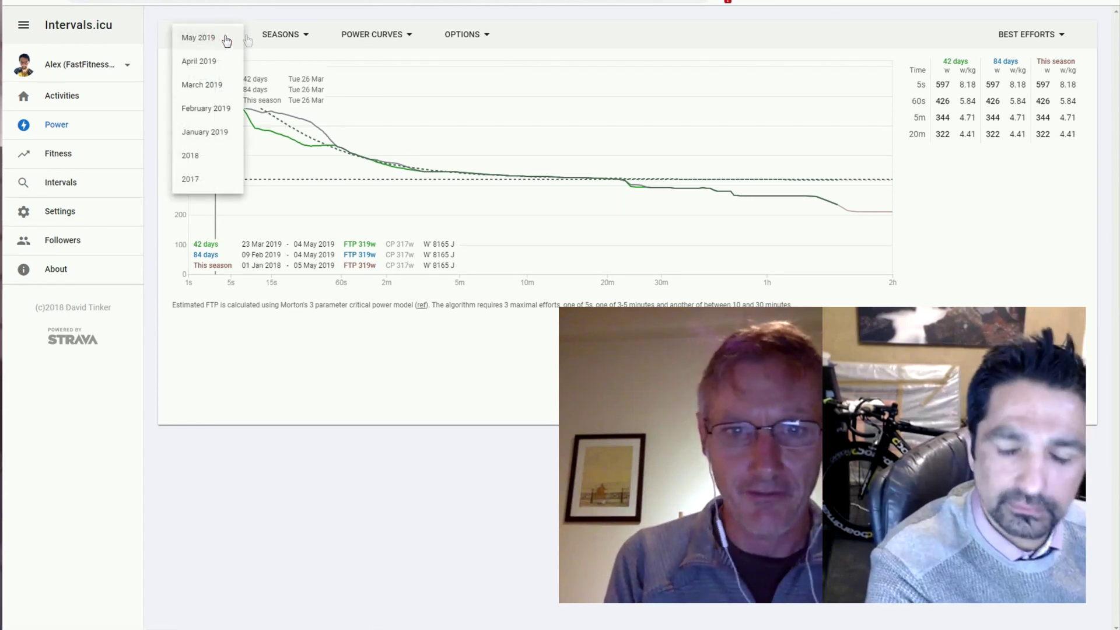
left_click(294, 36)
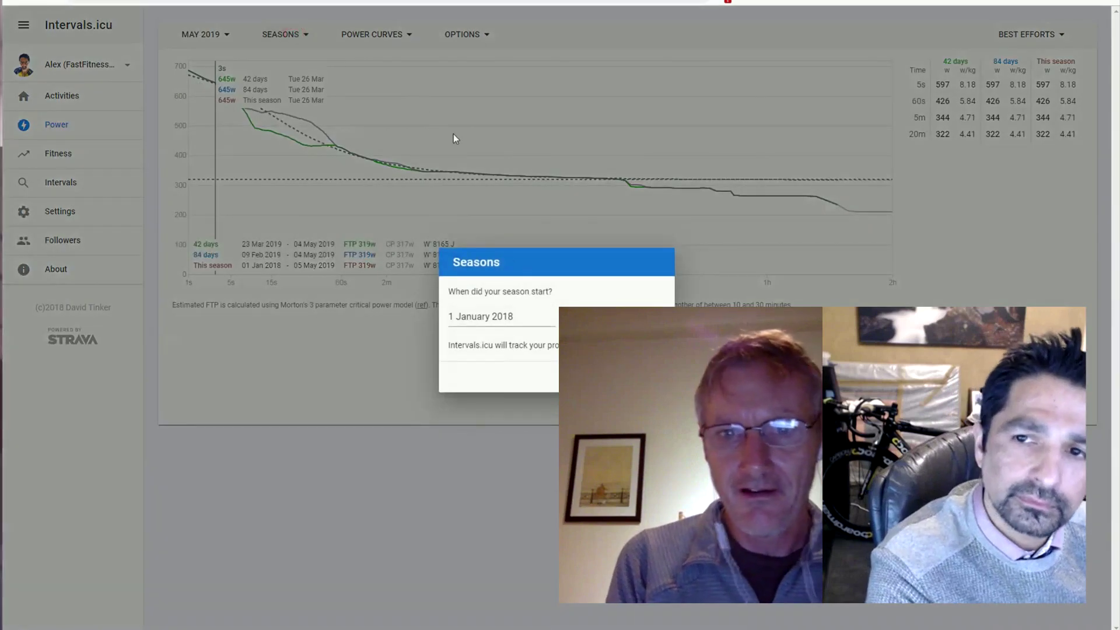
left_click(394, 79)
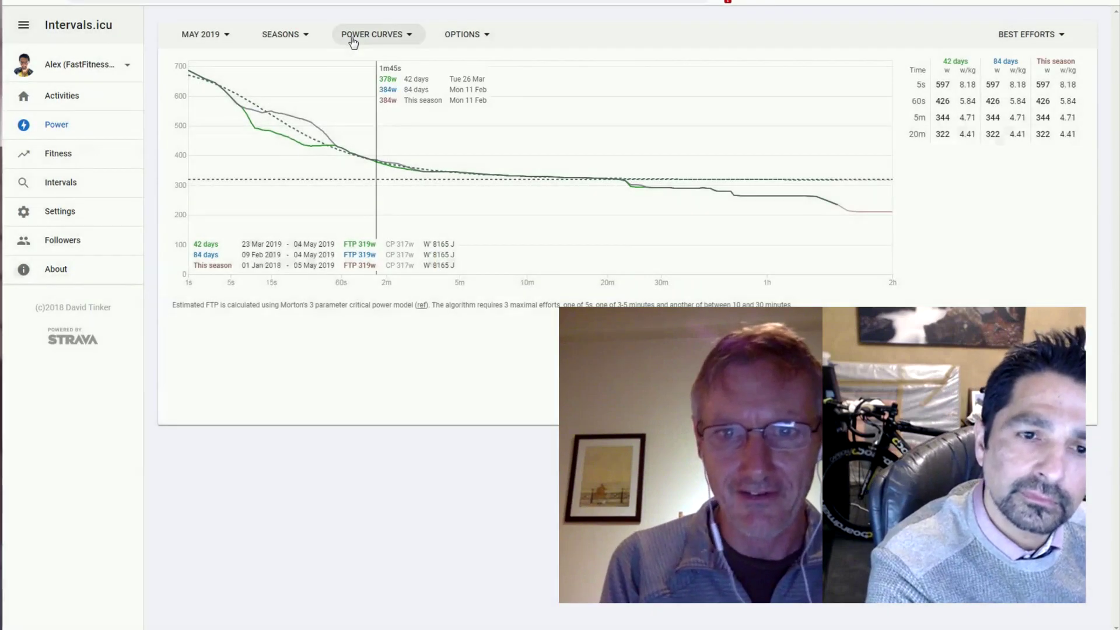
Step: Review the compared power curves and FTP power model options without changing anything
left_click(375, 33)
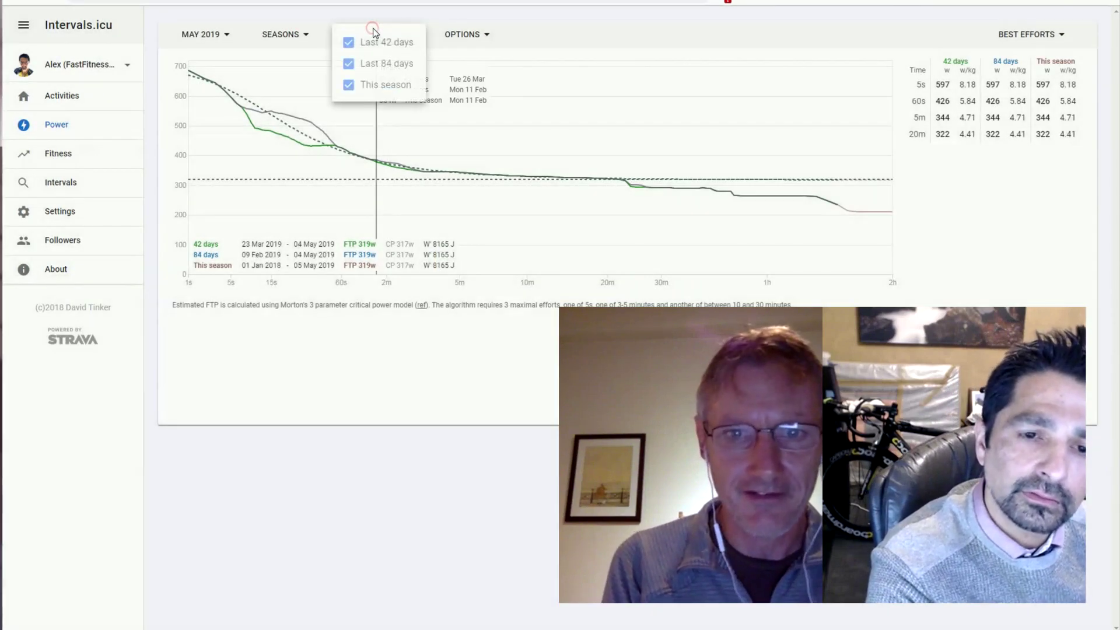
left_click(475, 37)
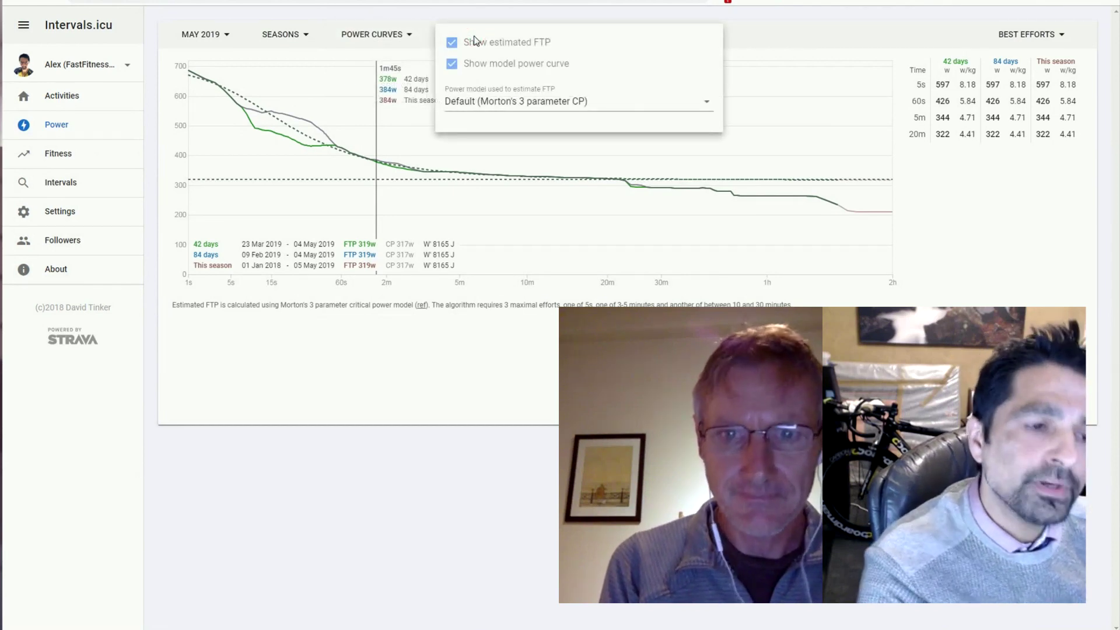
left_click(706, 106)
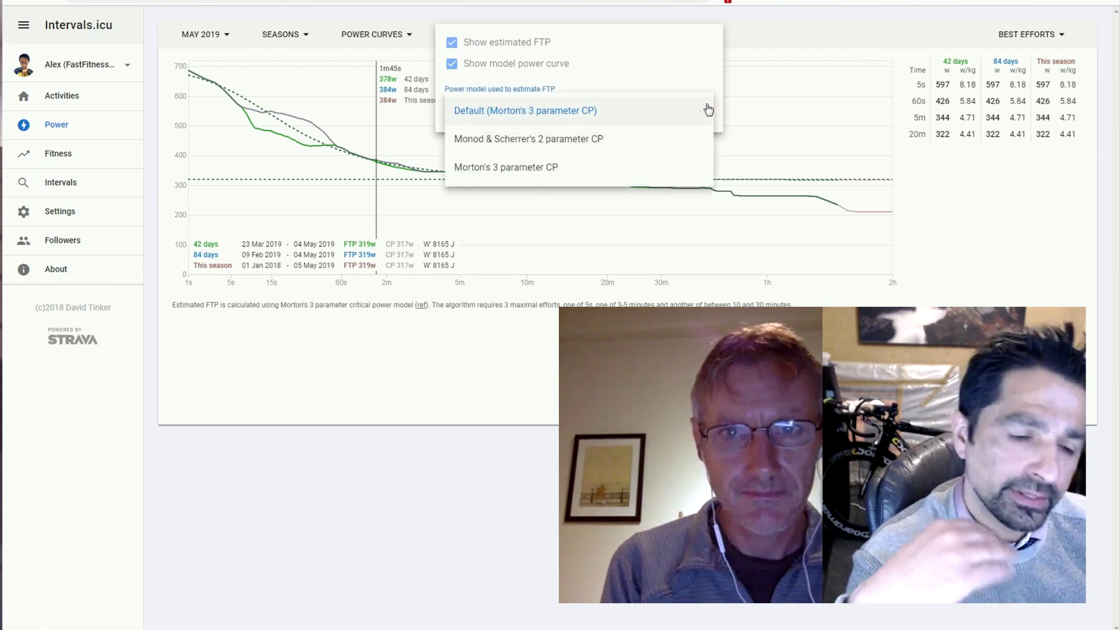
left_click(403, 17)
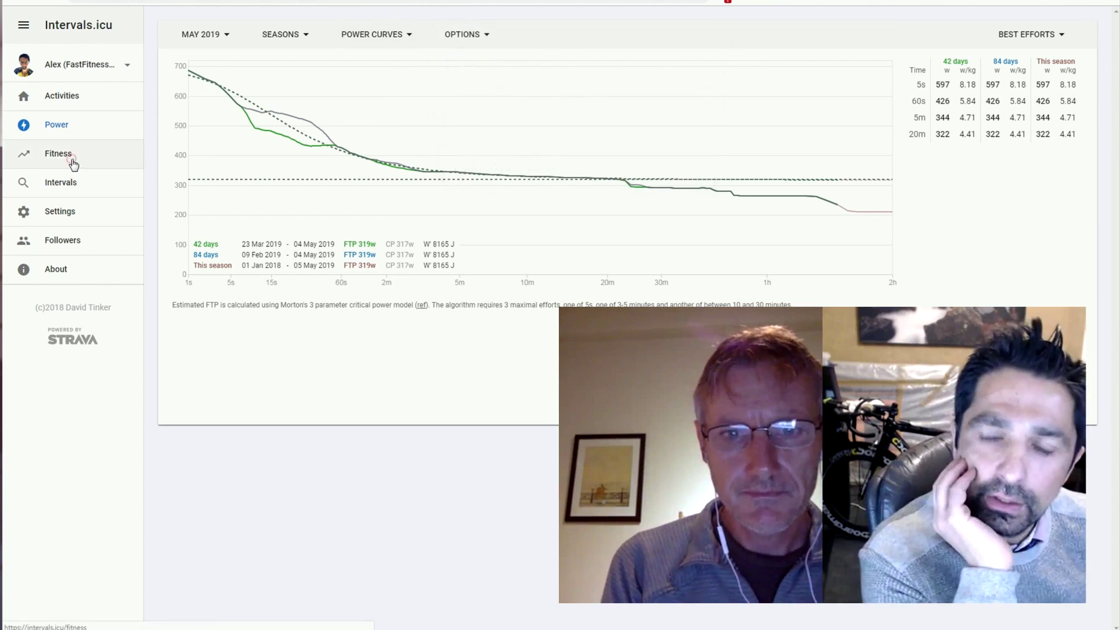
Step: Visit the Fitness, Intervals, Settings, Followers and About pages, then return to Activities via the athlete list
left_click(59, 154)
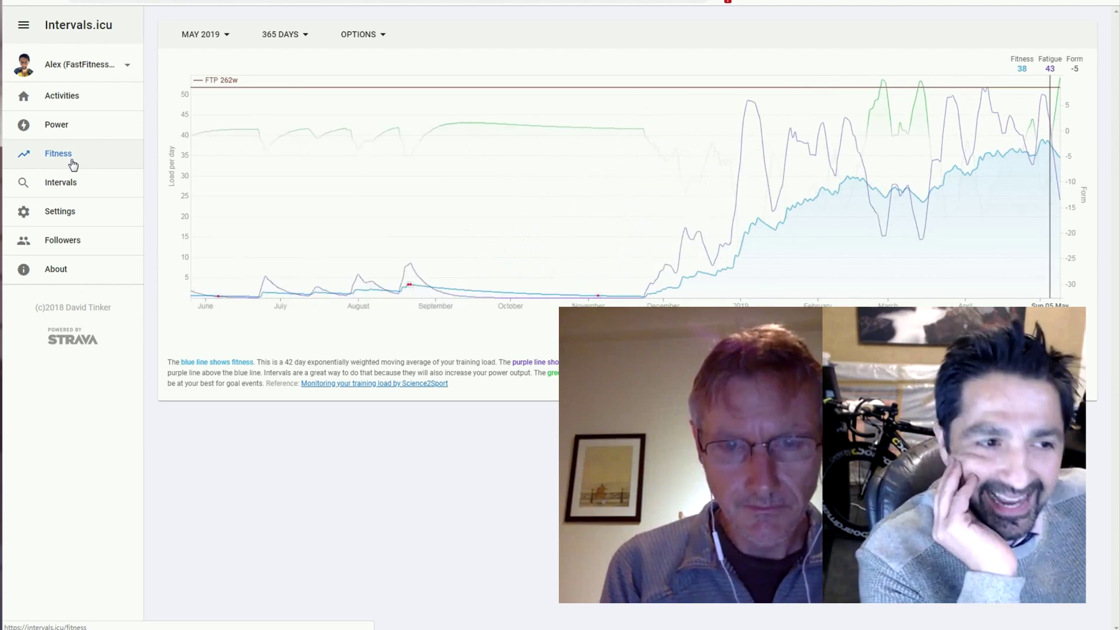
left_click(66, 190)
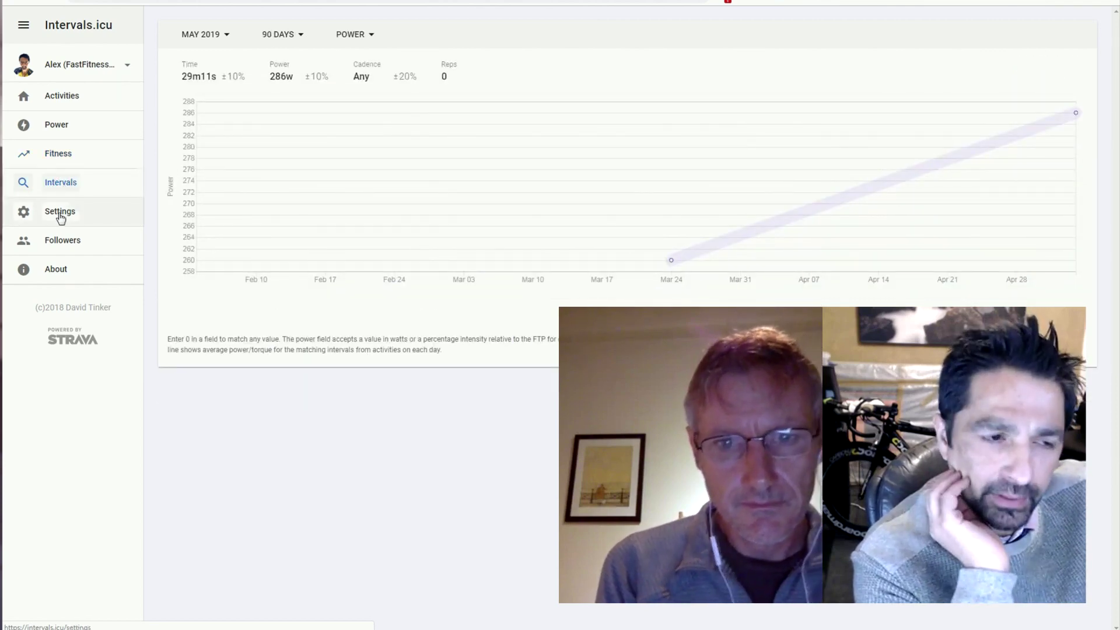
left_click(60, 215)
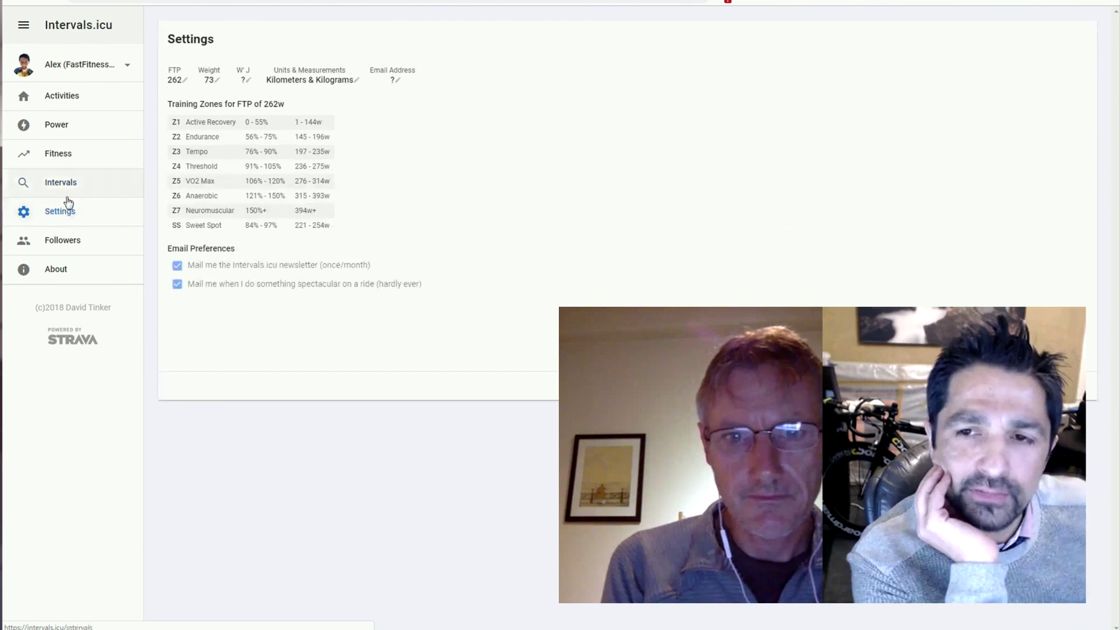
left_click(64, 243)
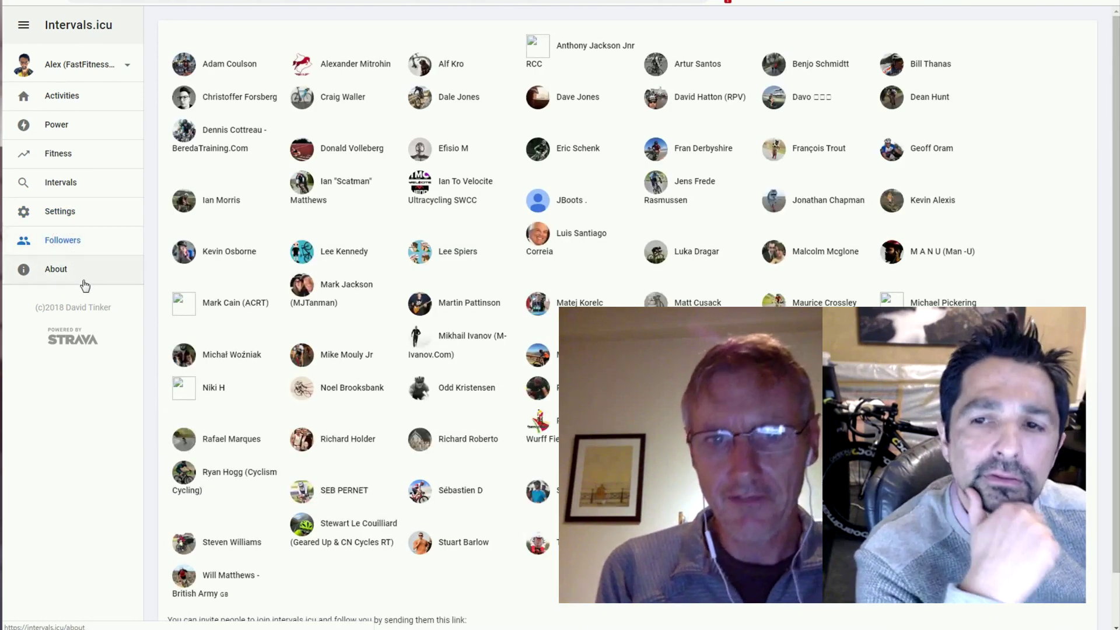
left_click(71, 271)
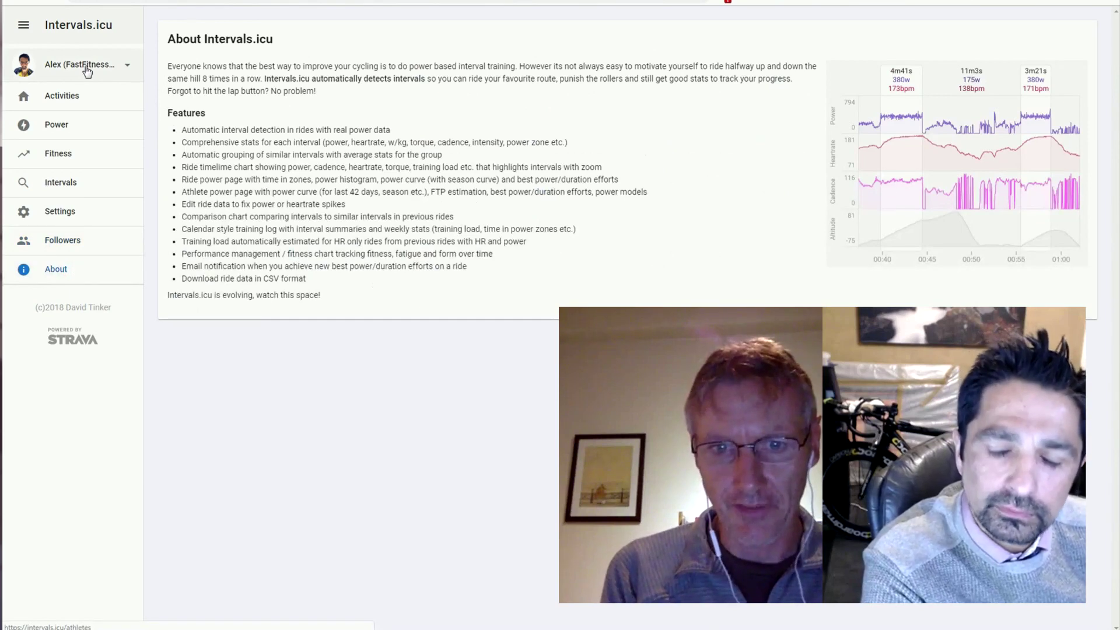
left_click(127, 67)
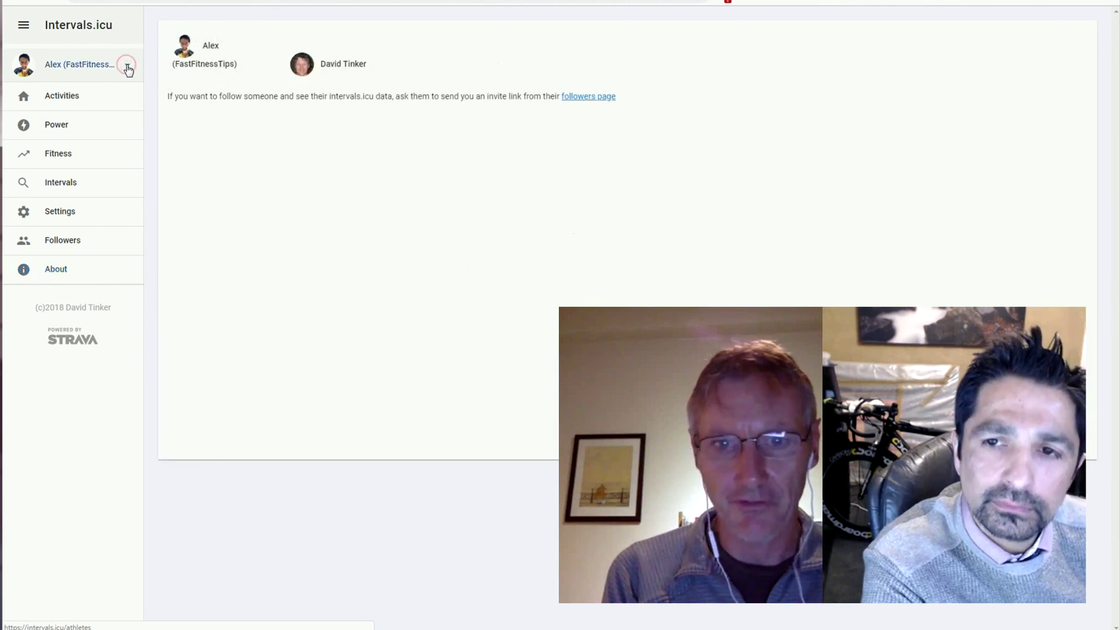
left_click(69, 100)
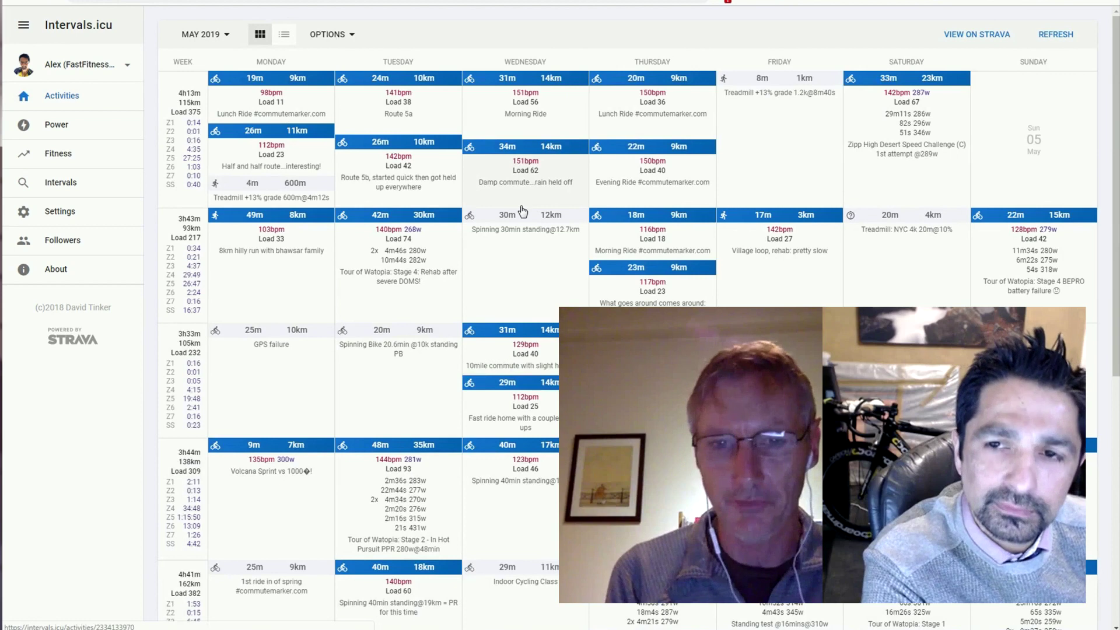
Step: Check the calendar options and month list, then open the Sun 7 Apr 2019 Zwift Bambino Fondo ride
left_click(337, 35)
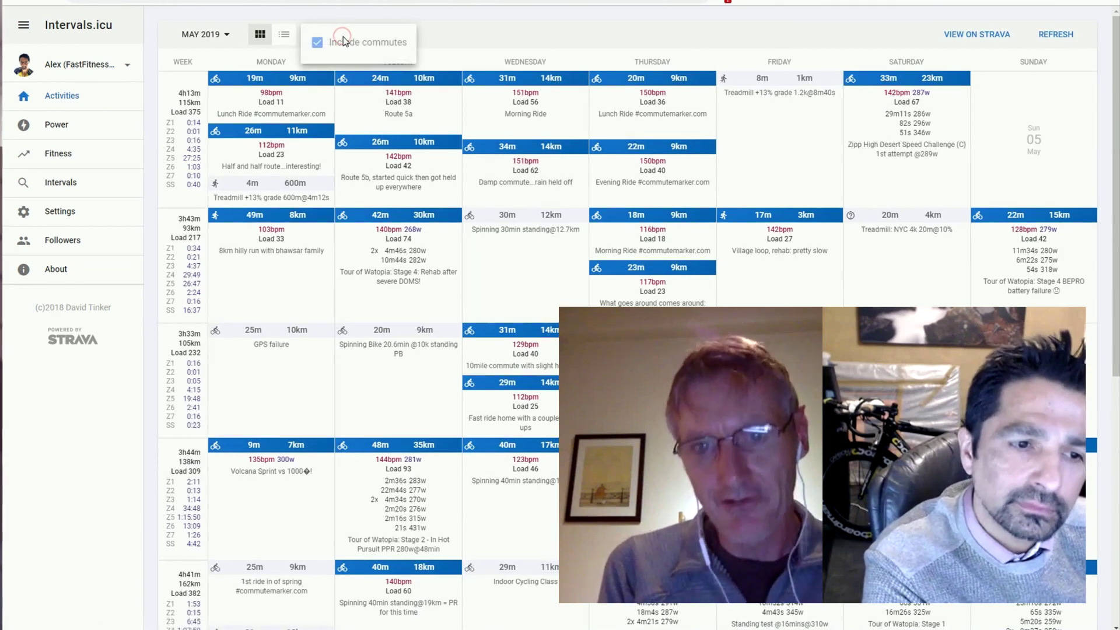
left_click(222, 36)
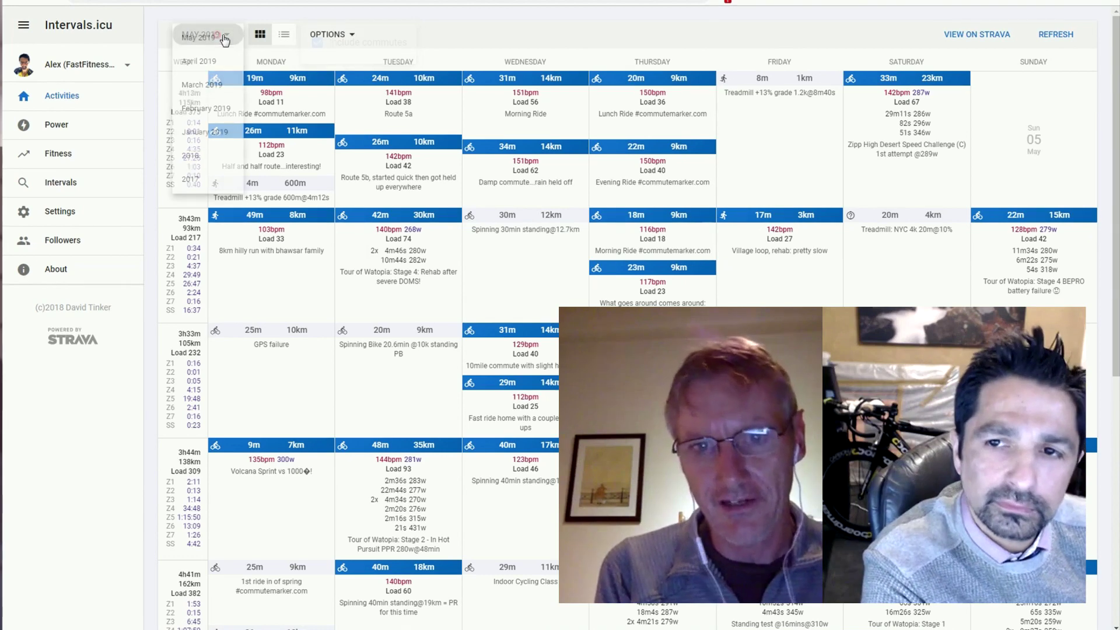
left_click(574, 34)
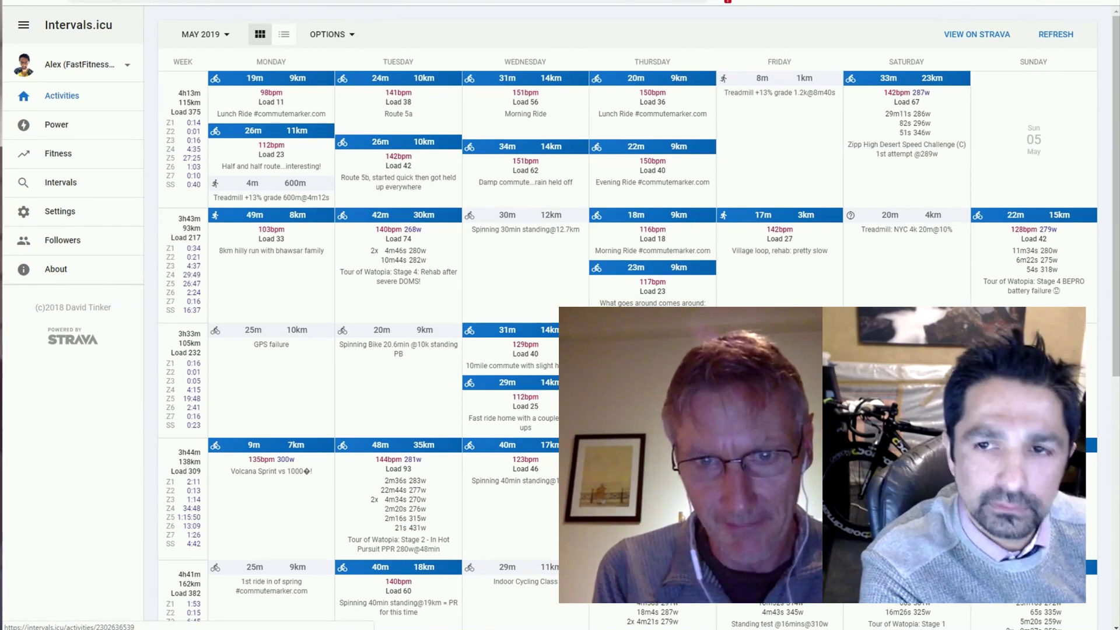
scroll(641, 315, "down", 3)
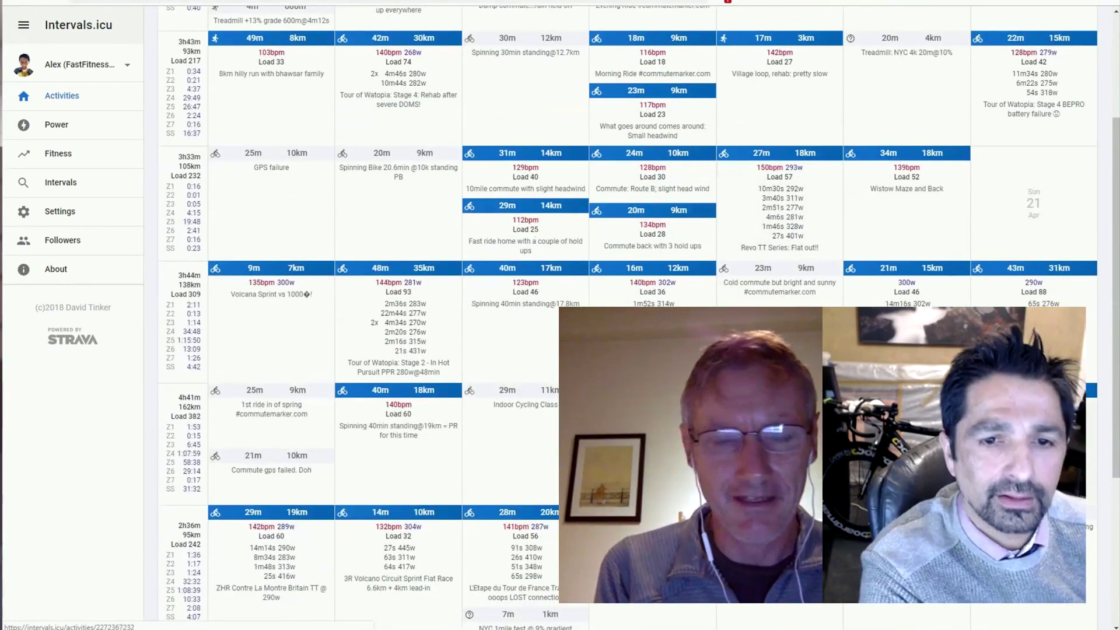
left_click(771, 239)
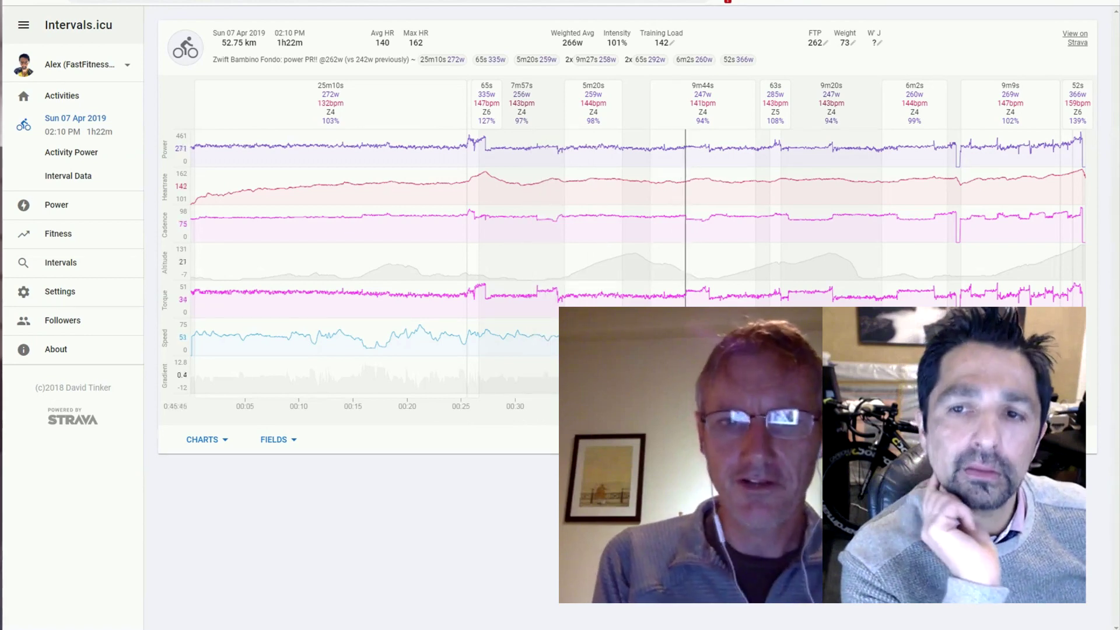
left_click_drag(686, 262, 708, 262)
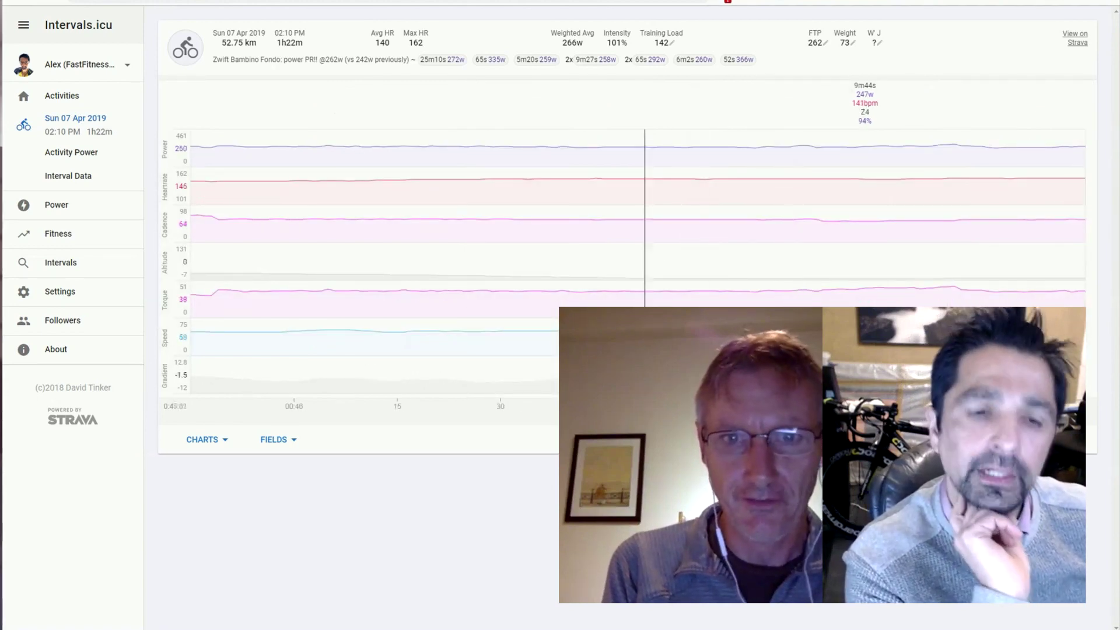
left_click(644, 263)
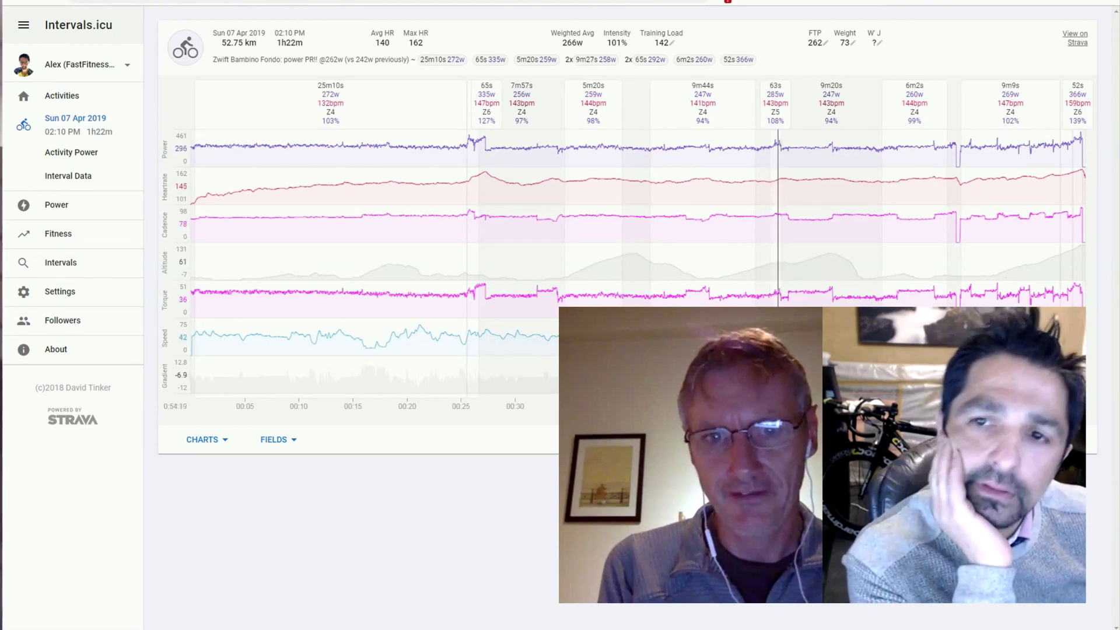
left_click_drag(778, 263, 846, 262)
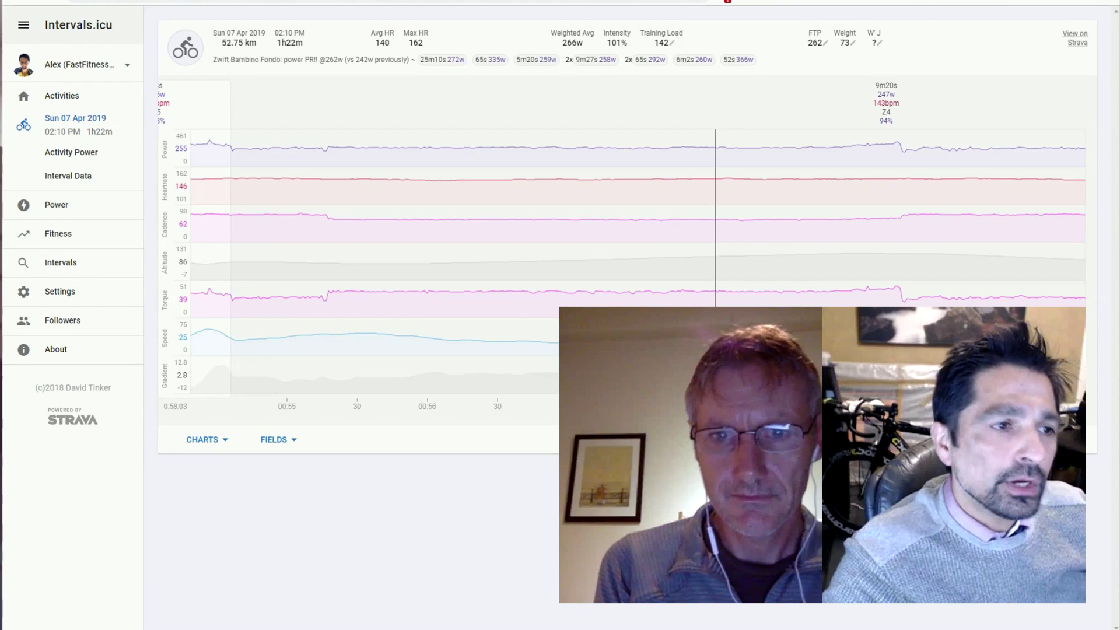
left_click(715, 262)
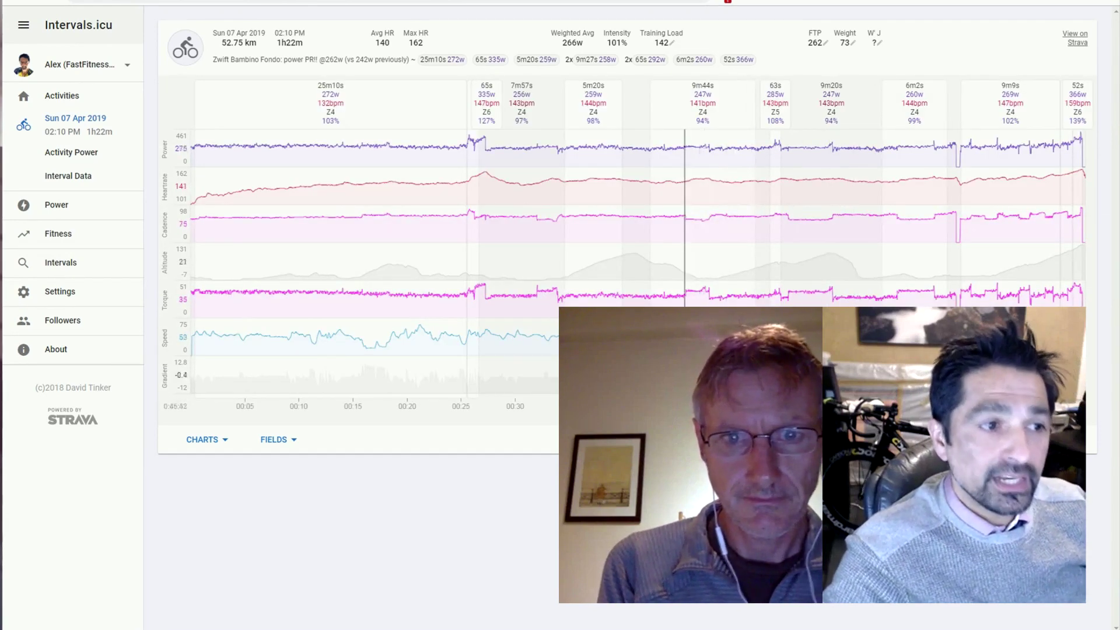
left_click_drag(684, 263, 918, 262)
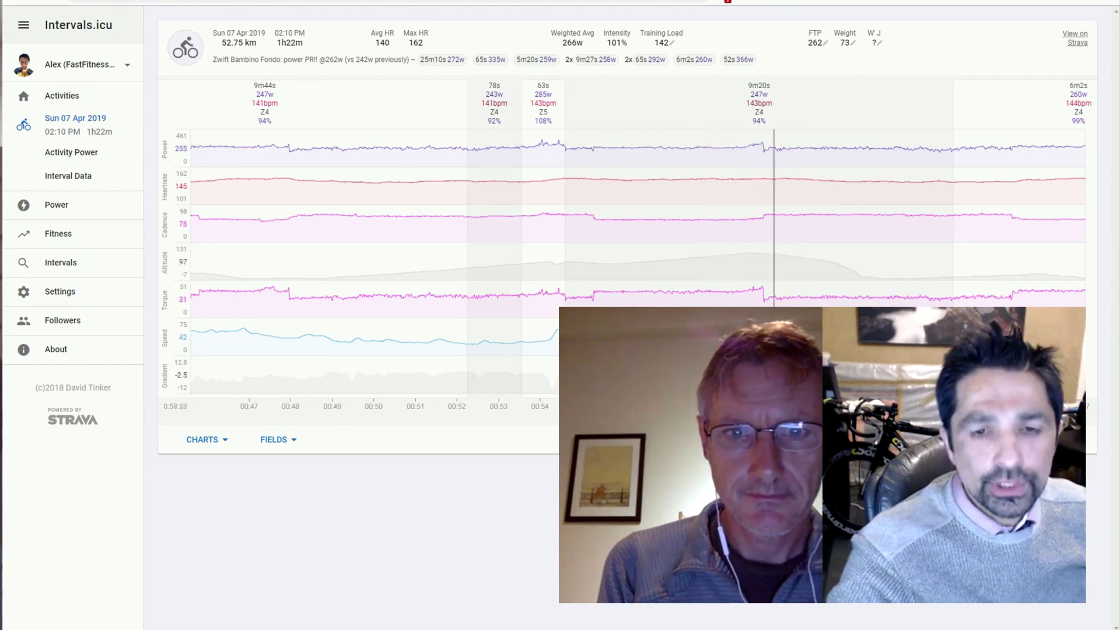
left_click(839, 300)
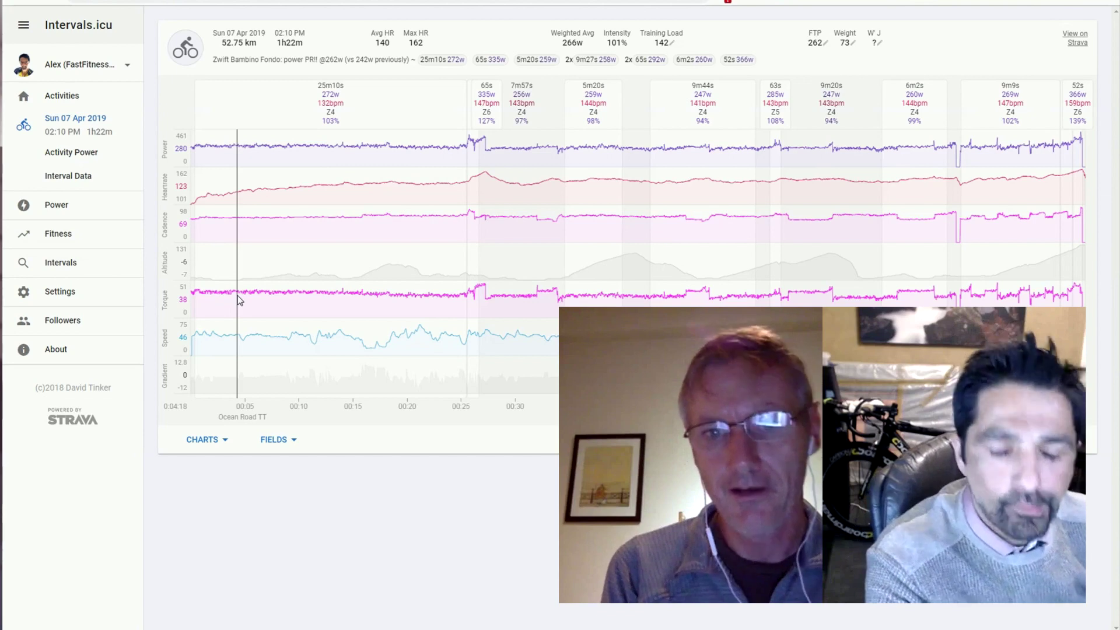
Step: View the interval field choices, then scroll the calendar down to the 24 March 2019 Alpe Du Zwift KOM Race
left_click(283, 449)
scroll(514, 407, "down", 3)
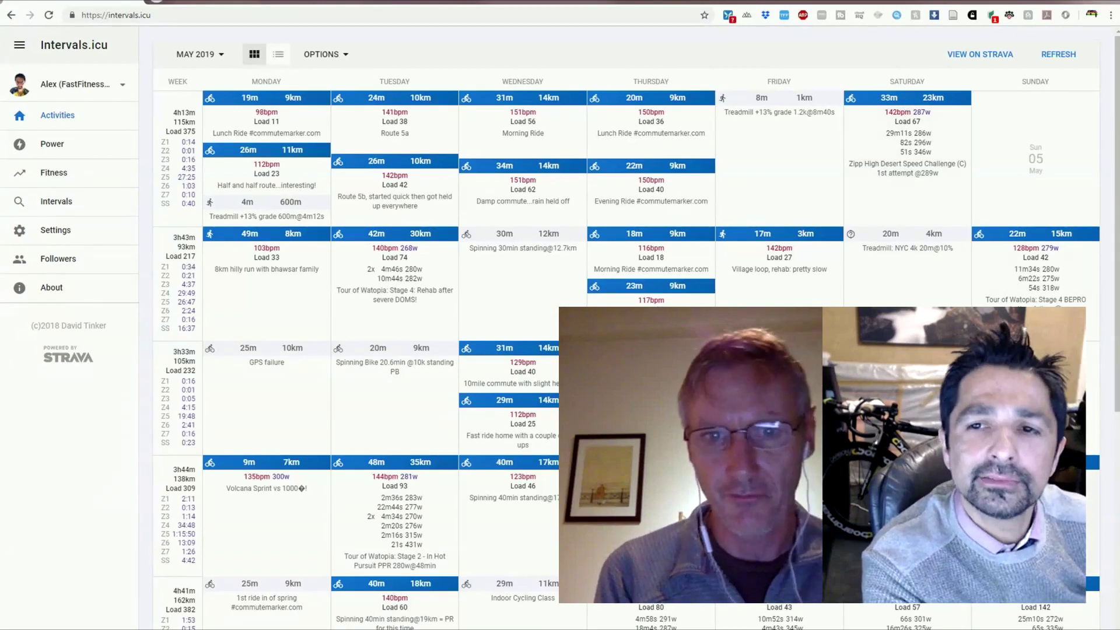
scroll(636, 327, "down", 2)
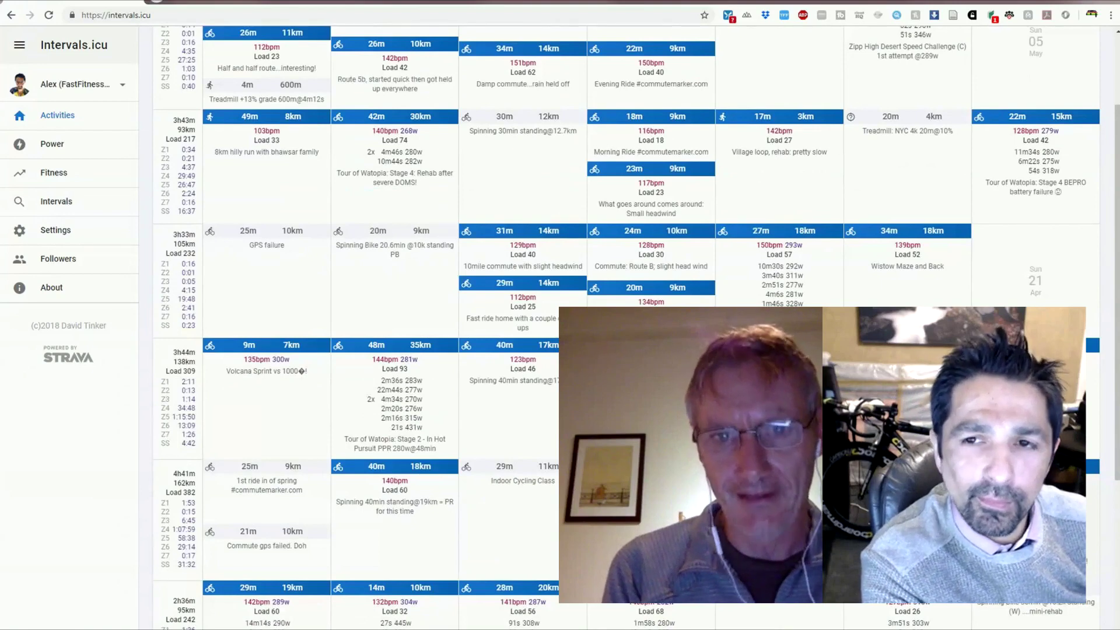
scroll(635, 327, "down", 2)
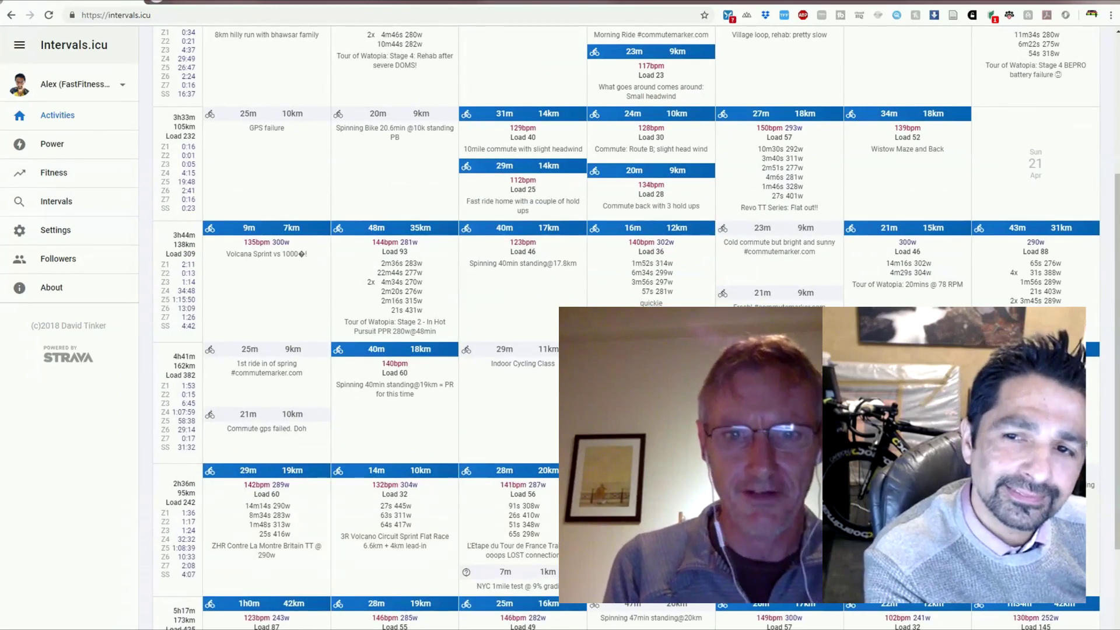
scroll(636, 327, "down", 1)
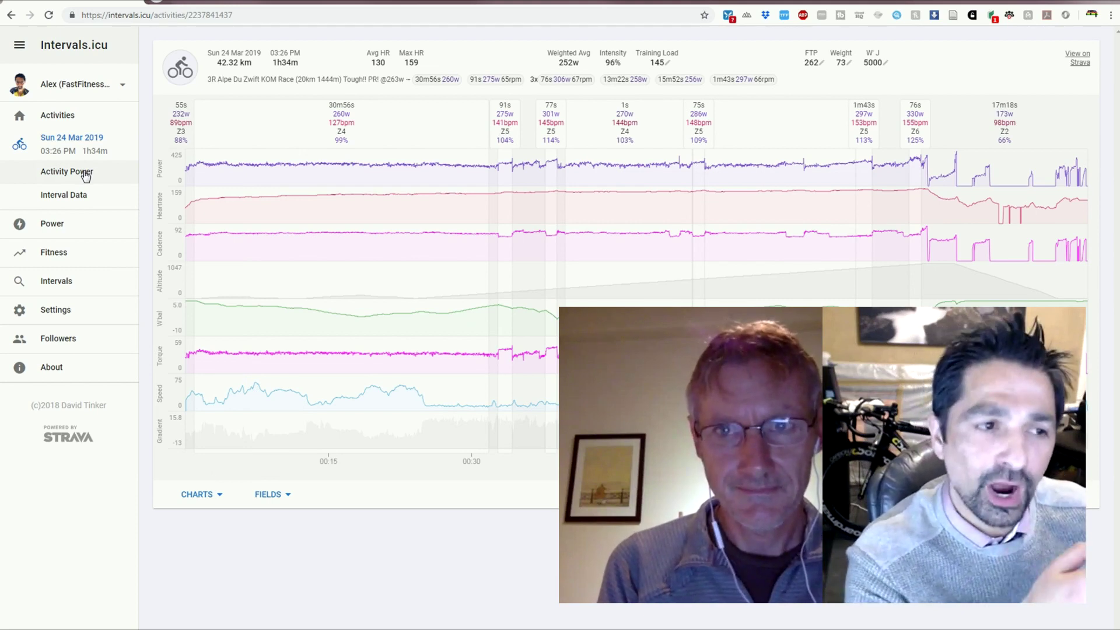
Step: Search for intervals similar to the 30m56s 260w effort, then go to the power curve page
left_click(429, 83)
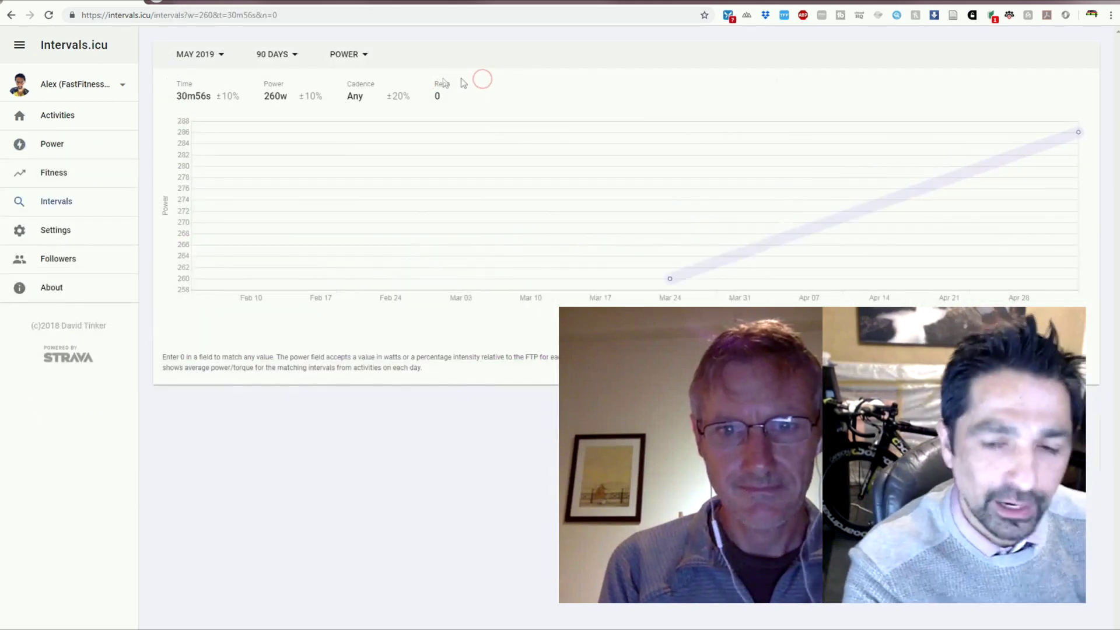
left_click(83, 136)
Step: Return to the Activities calendar and scroll through its weeks to the Zwift Bambino Fondo ride
left_click(74, 116)
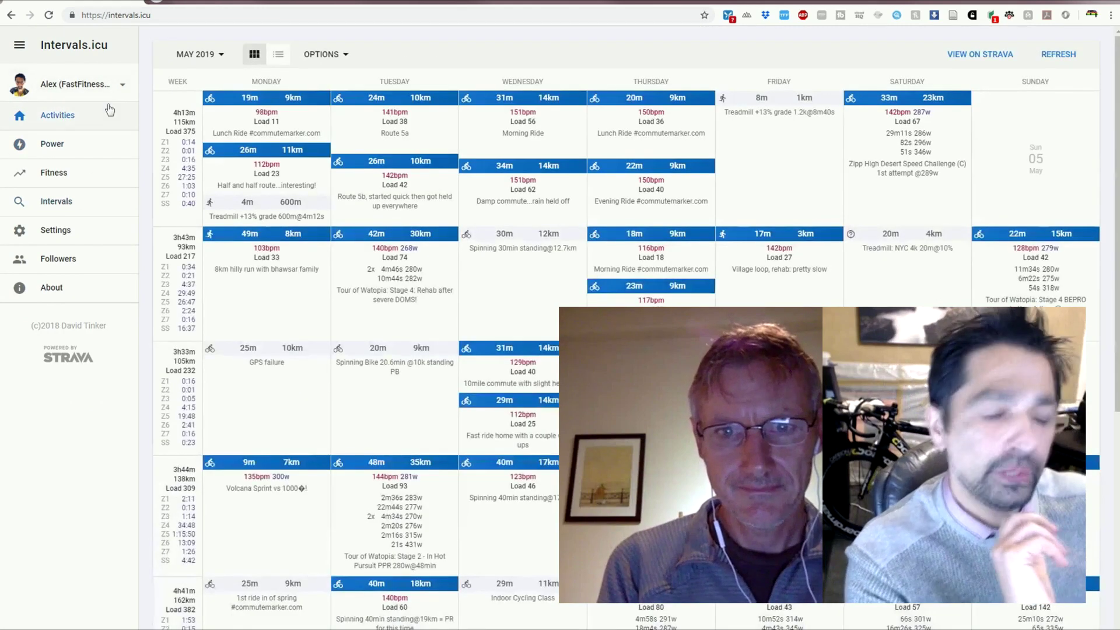
scroll(408, 327, "down", 4)
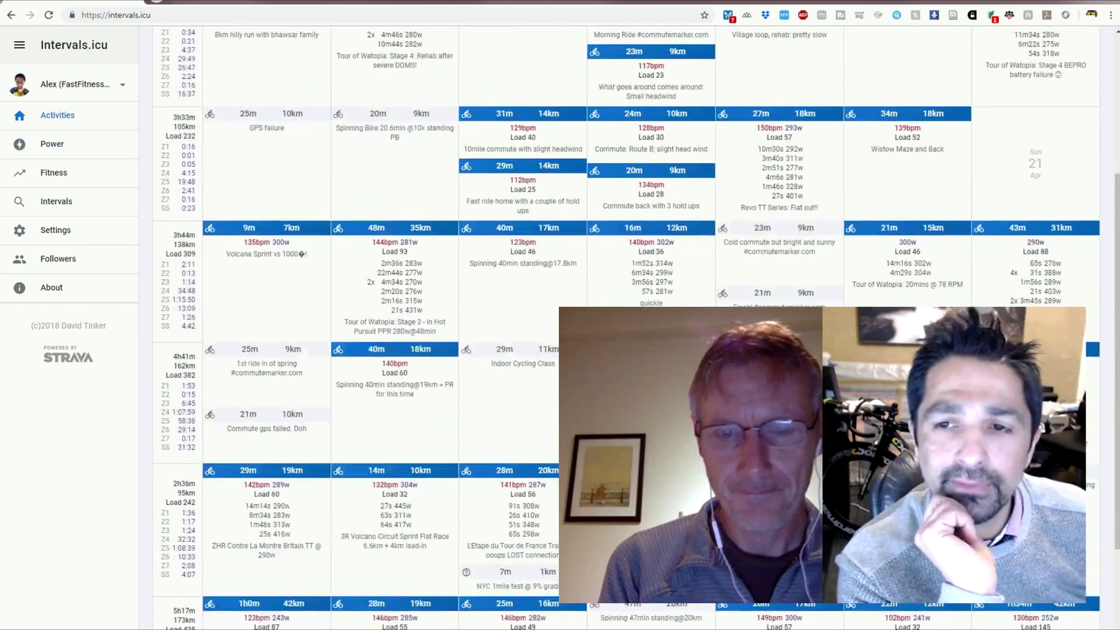
scroll(409, 326, "down", 3)
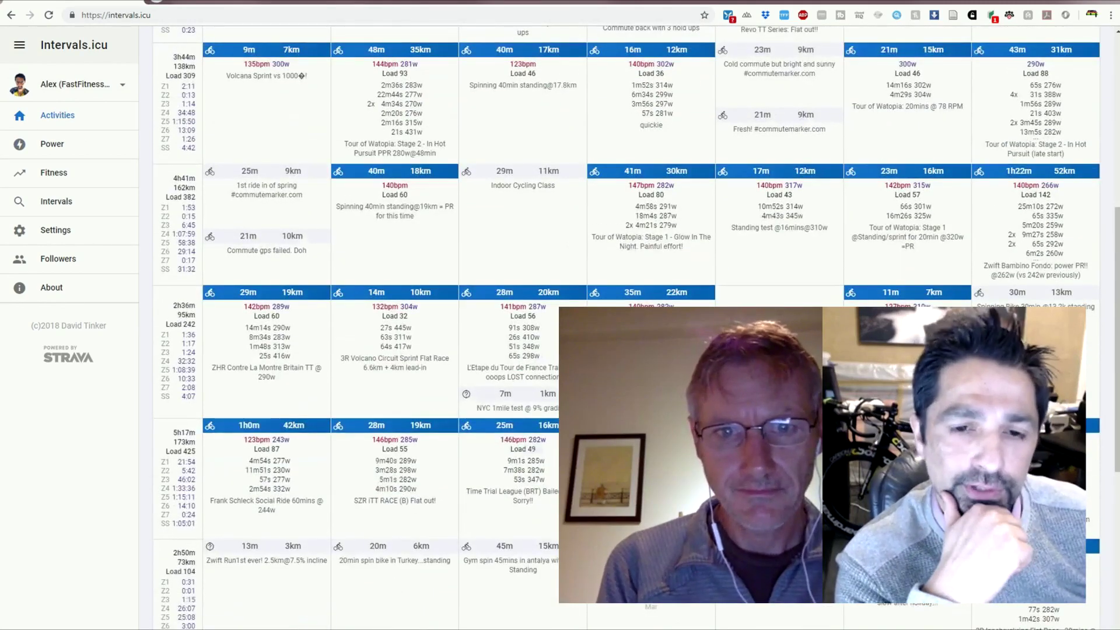
scroll(408, 327, "down", 5)
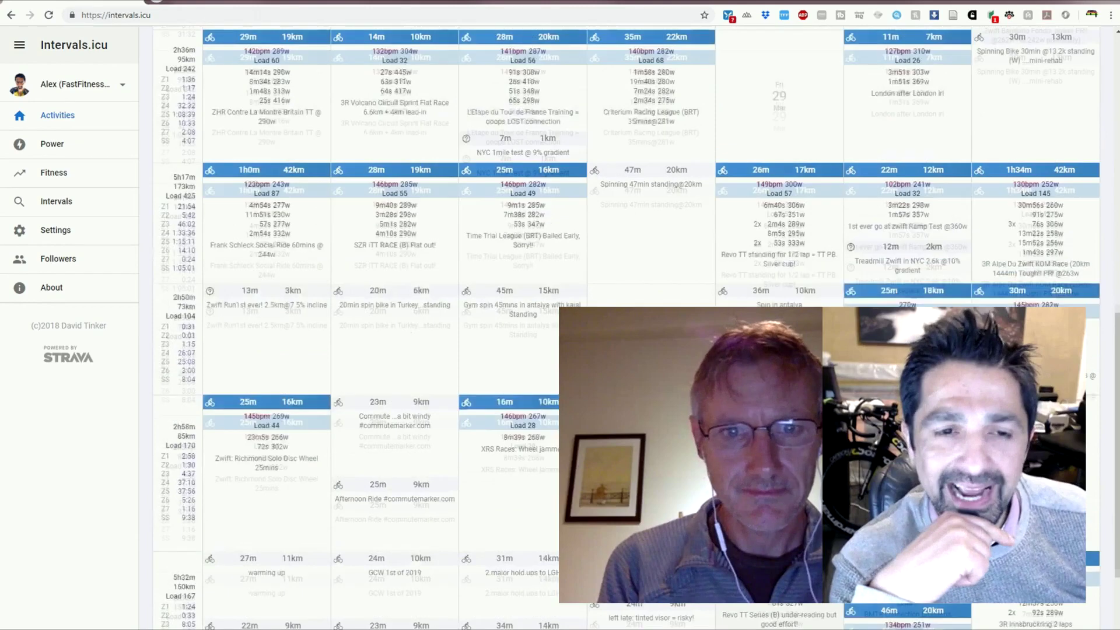
scroll(409, 326, "up", 4)
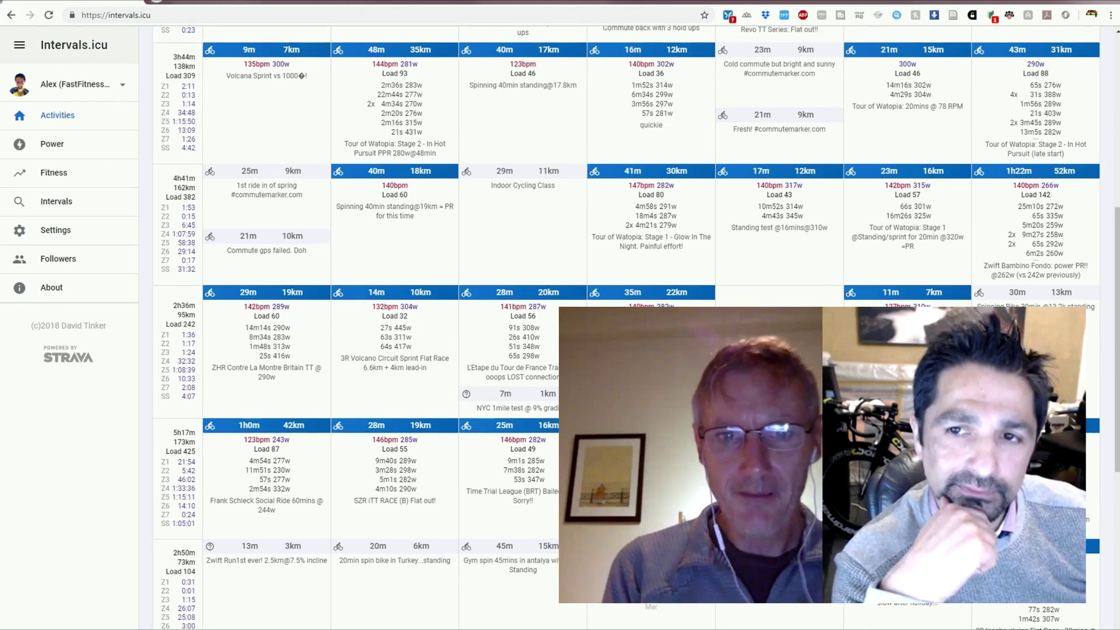
Step: Open the Sun 24 Mar 2019 Alpe Du Zwift KOM race's Activity Power page
left_click(250, 443)
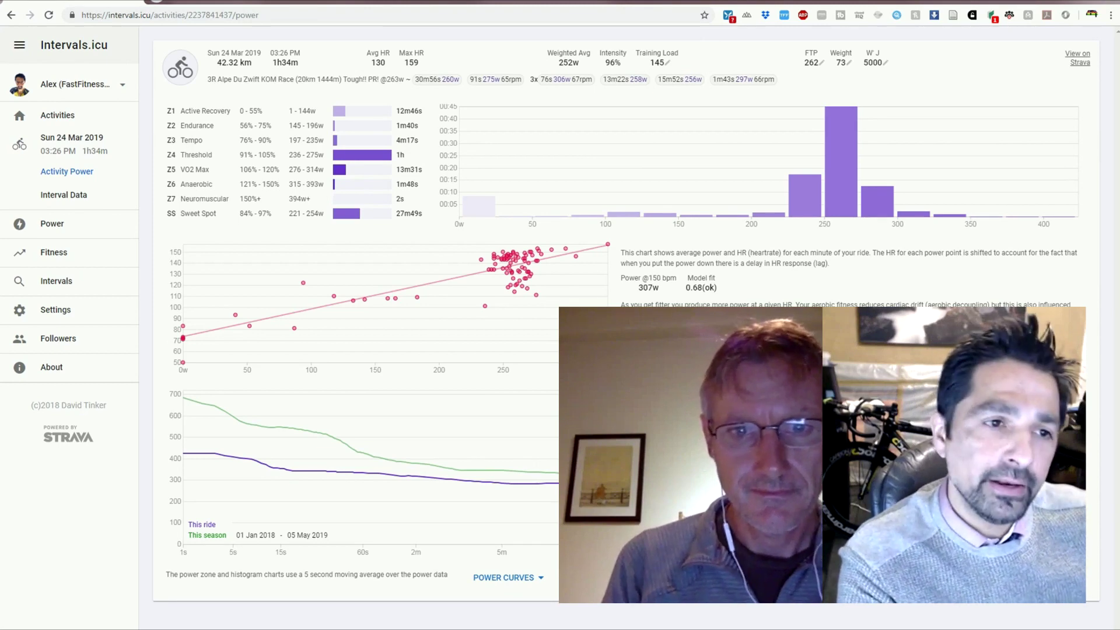
Step: Try the Last 42 days and Last 84 days power curves, leaving only Last 42 days shown
left_click(520, 578)
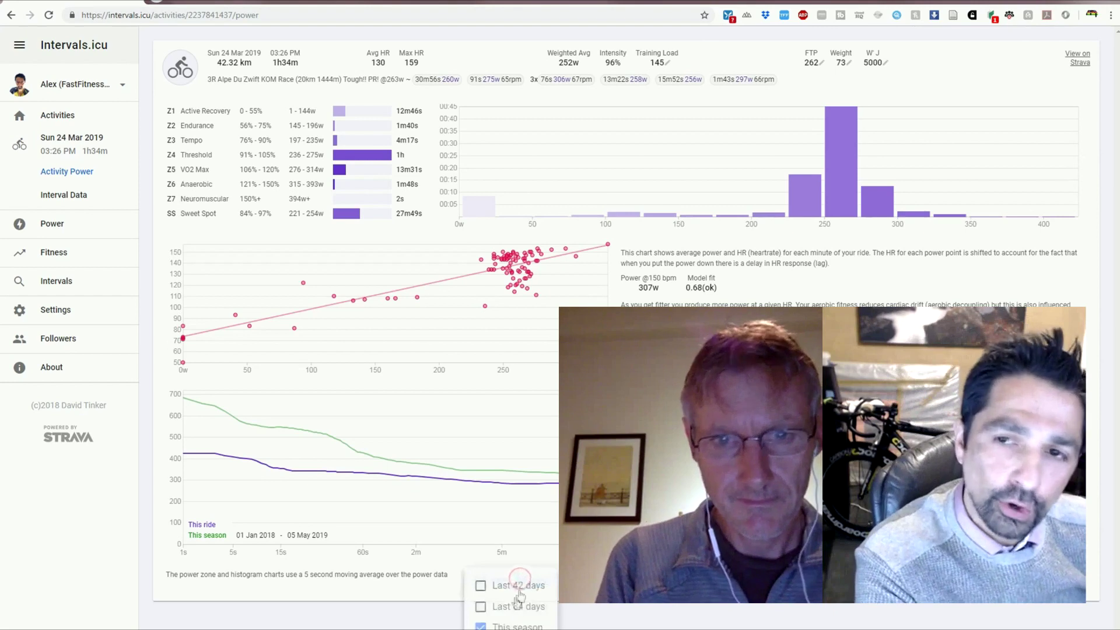
left_click(481, 587)
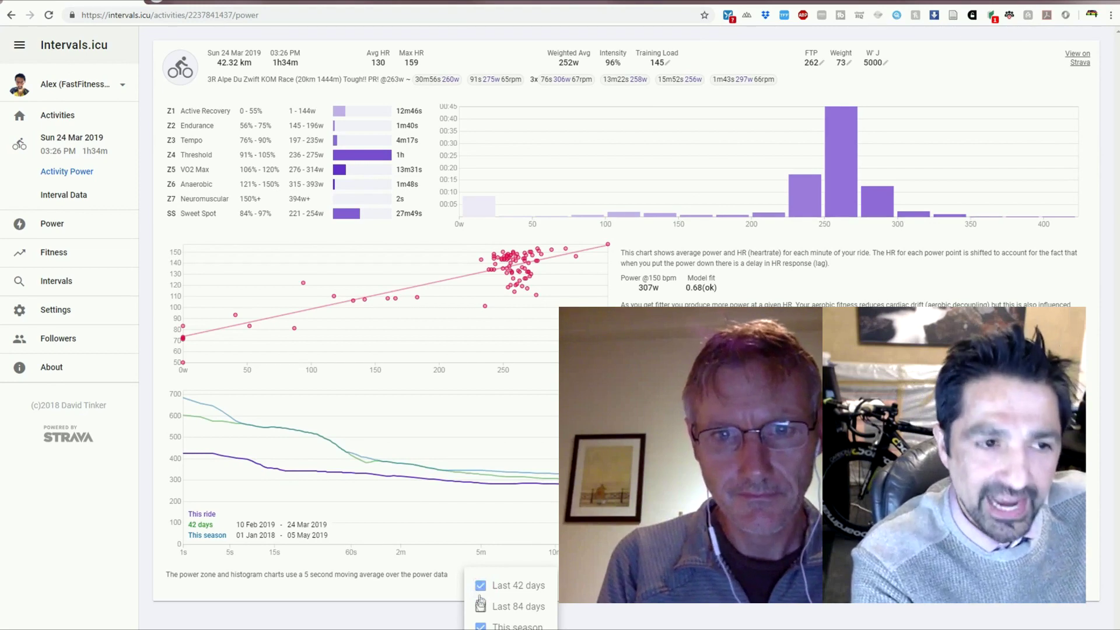
left_click(479, 607)
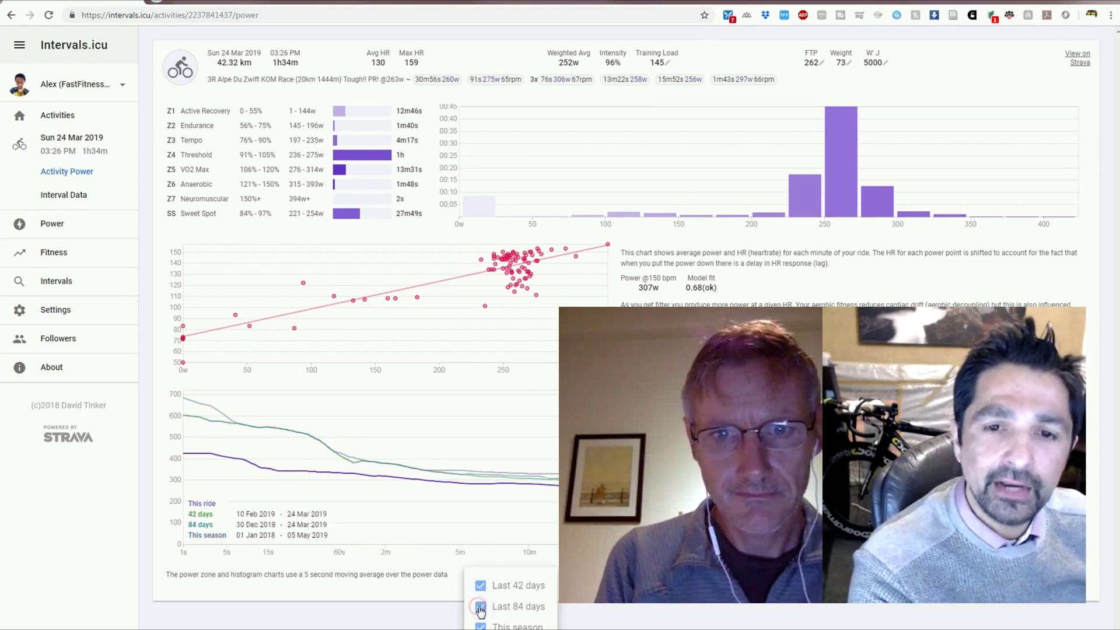
left_click(480, 607)
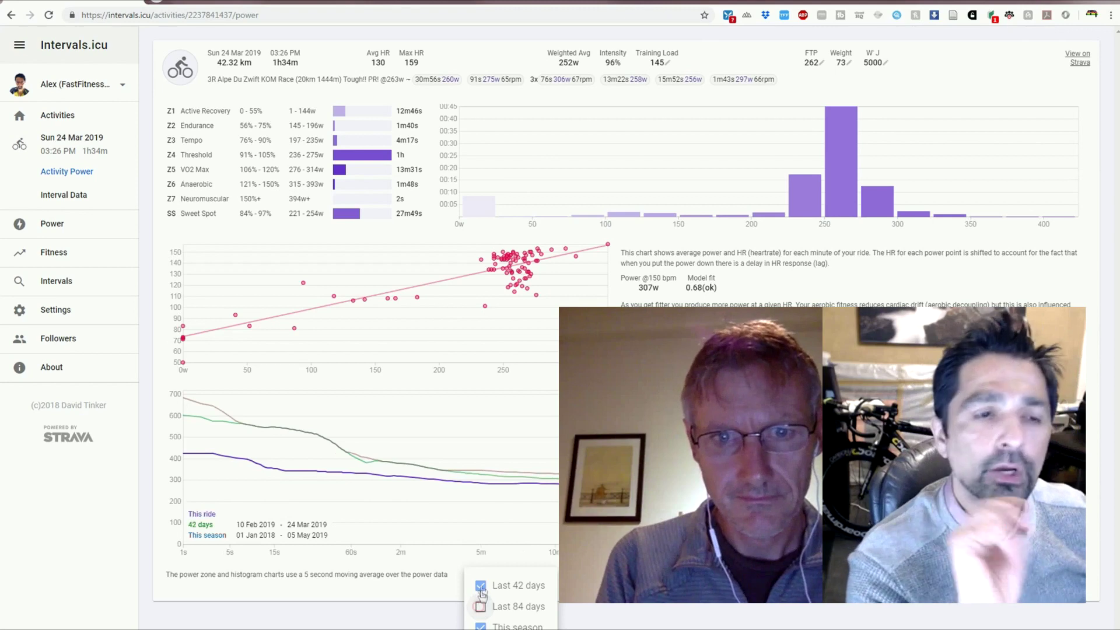
left_click(479, 585)
left_click(480, 608)
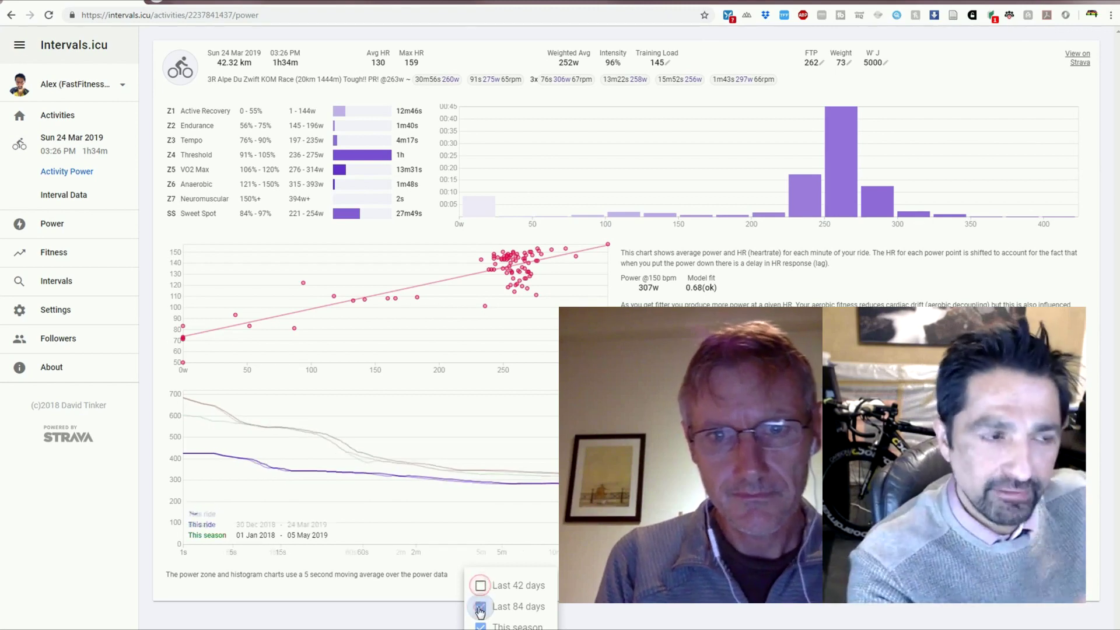
left_click(480, 607)
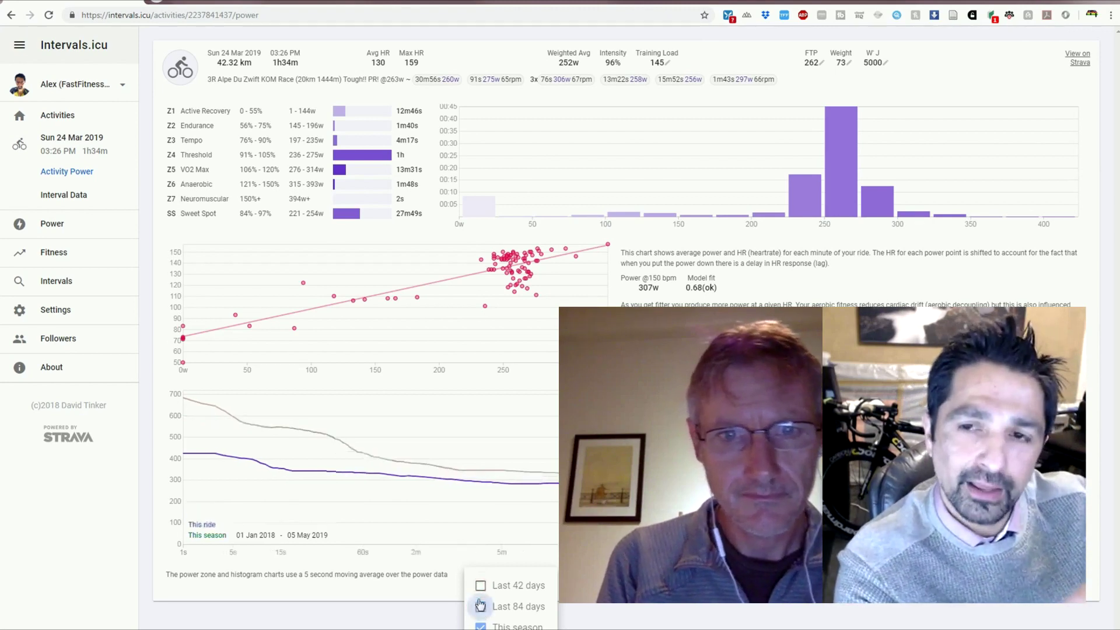
left_click(480, 585)
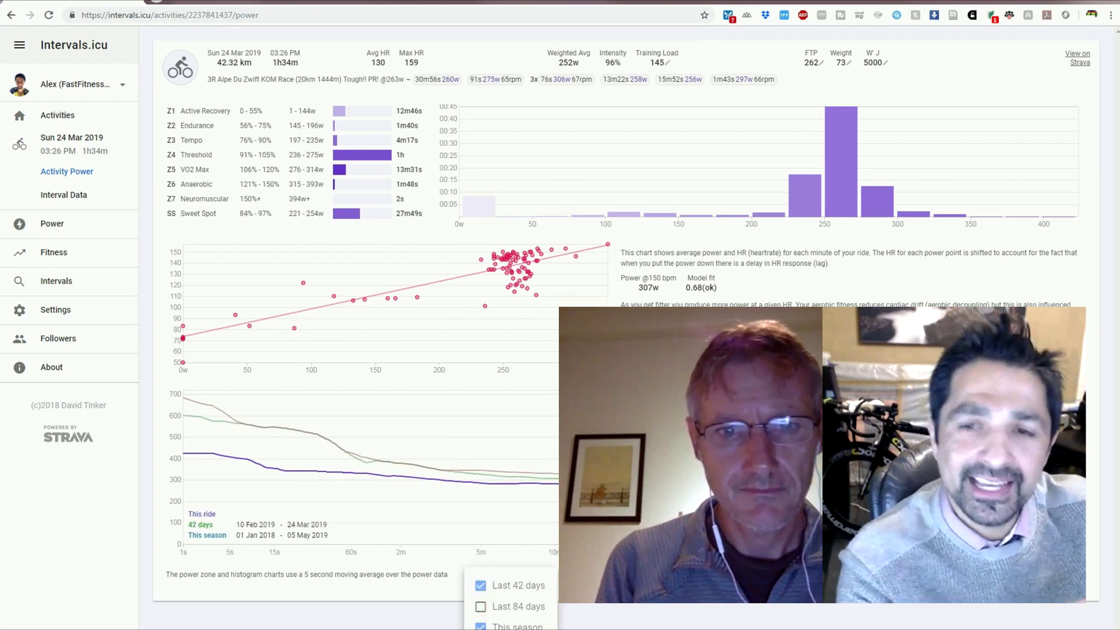
key("Escape")
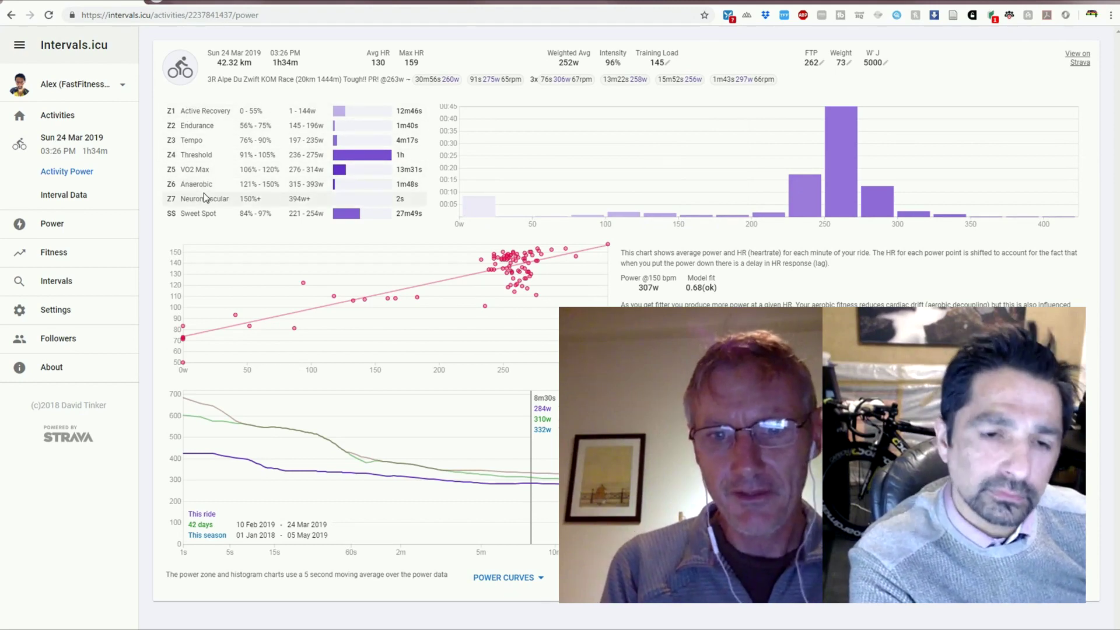
Step: Show the Alpe Du Zwift race's Interval Data table of work and recovery intervals
left_click(71, 203)
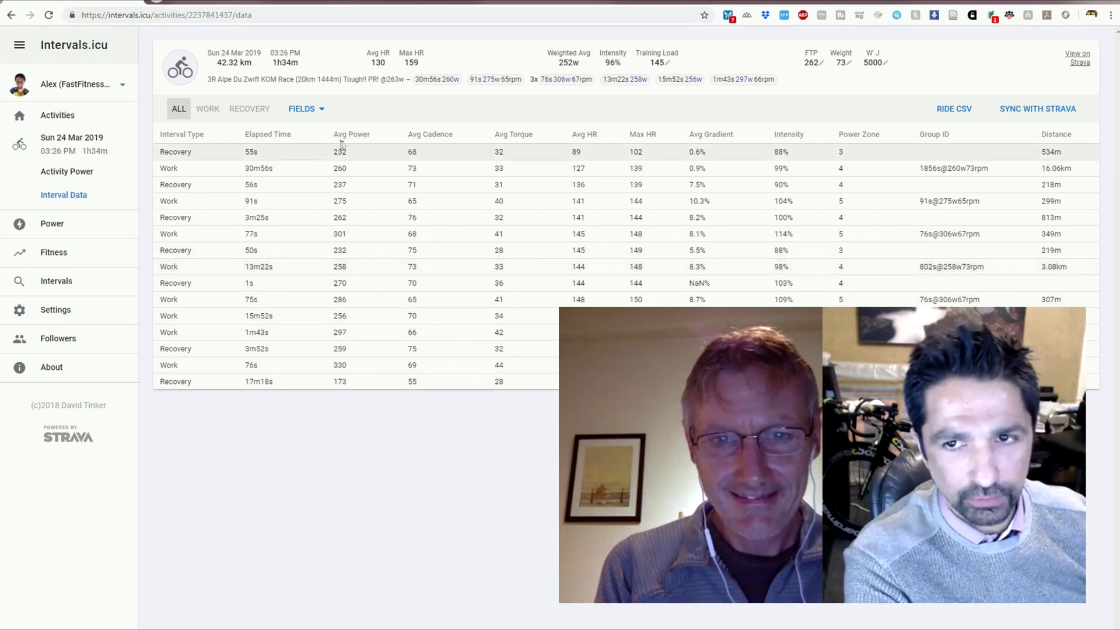
left_click(315, 109)
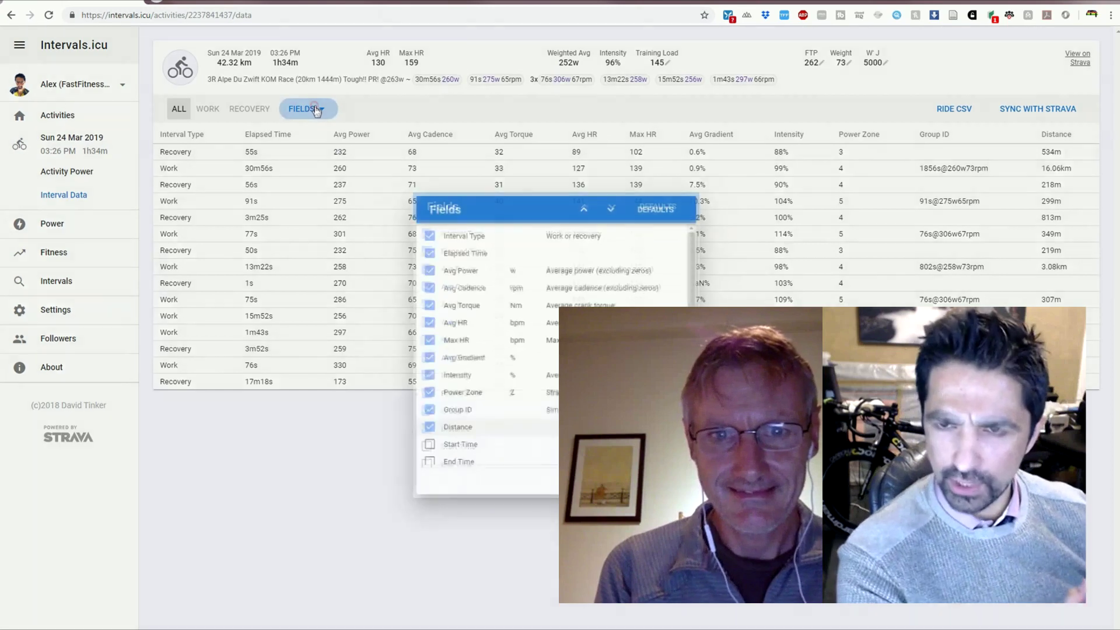
scroll(539, 337, "down", 4)
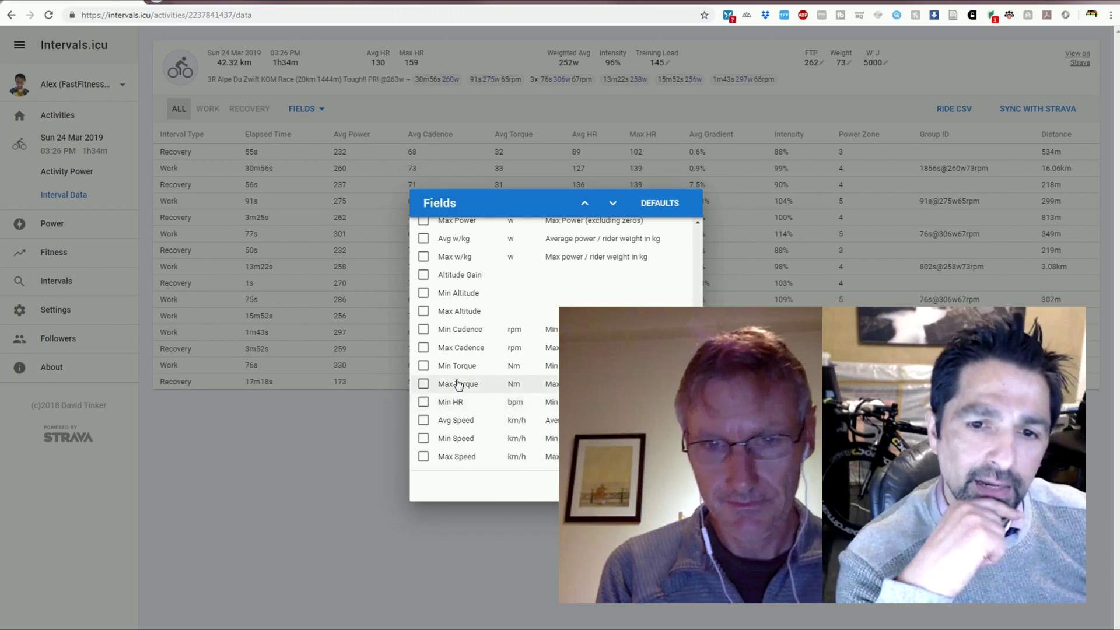
left_click(457, 420)
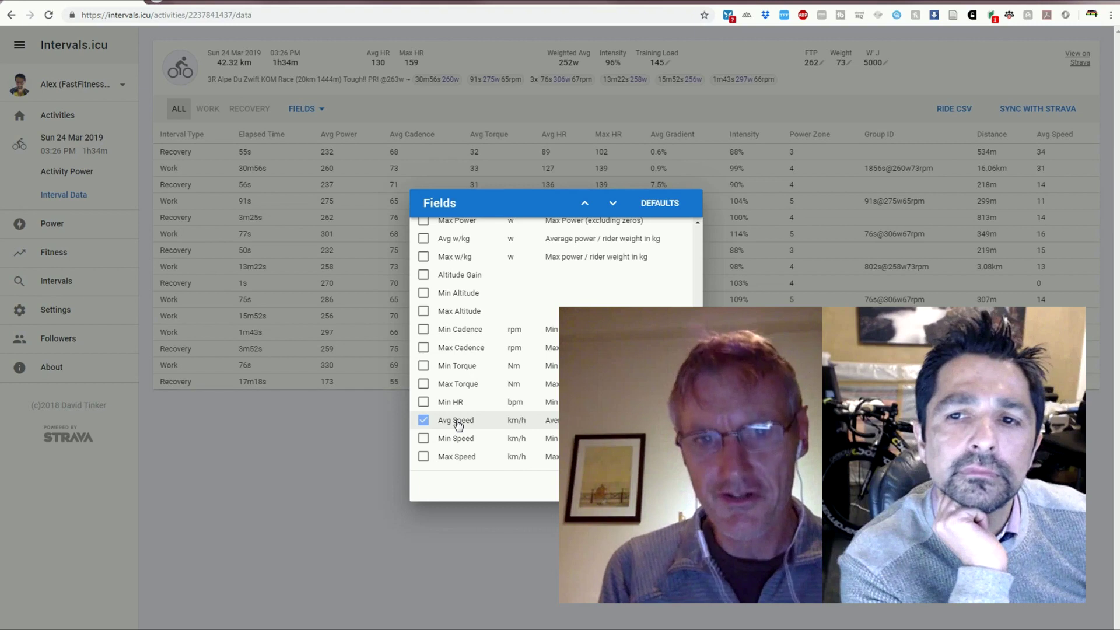
left_click(457, 421)
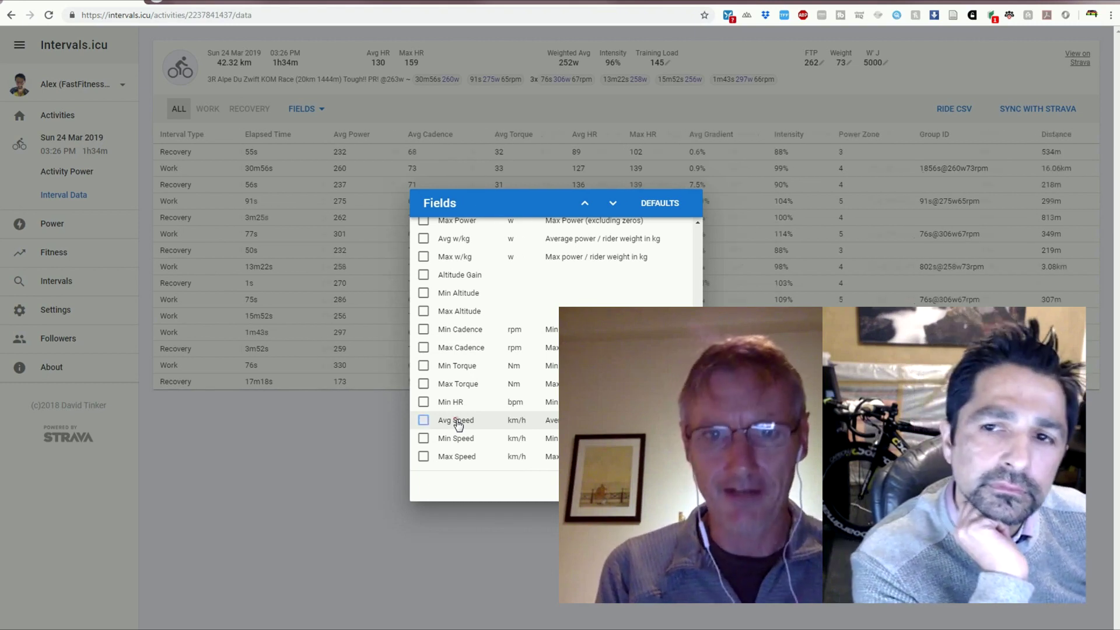
scroll(503, 315, "up", 4)
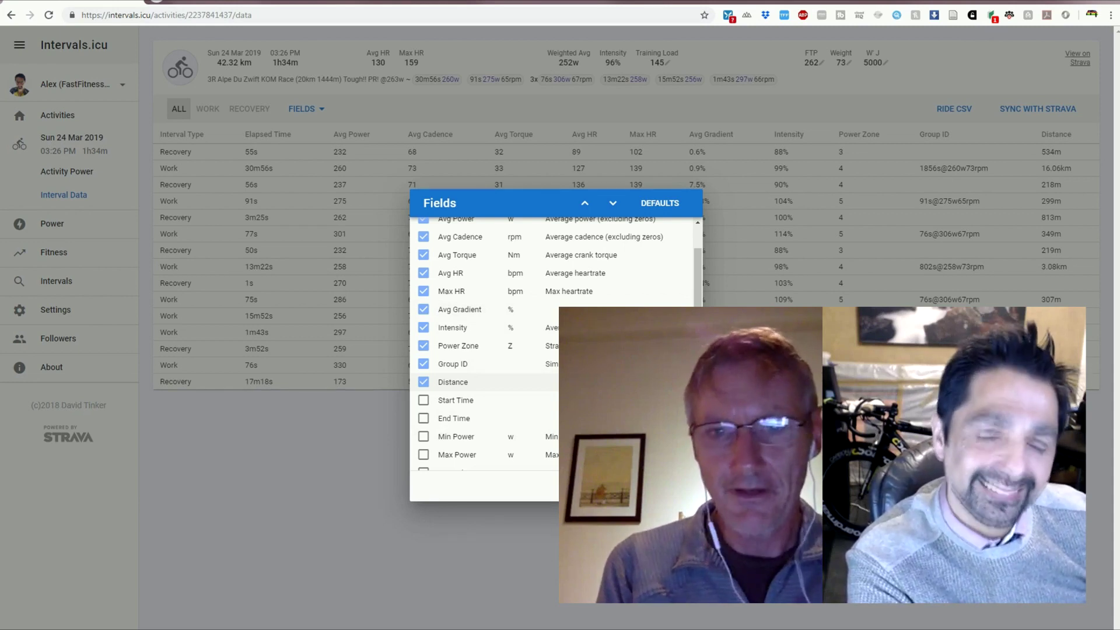
left_click(111, 274)
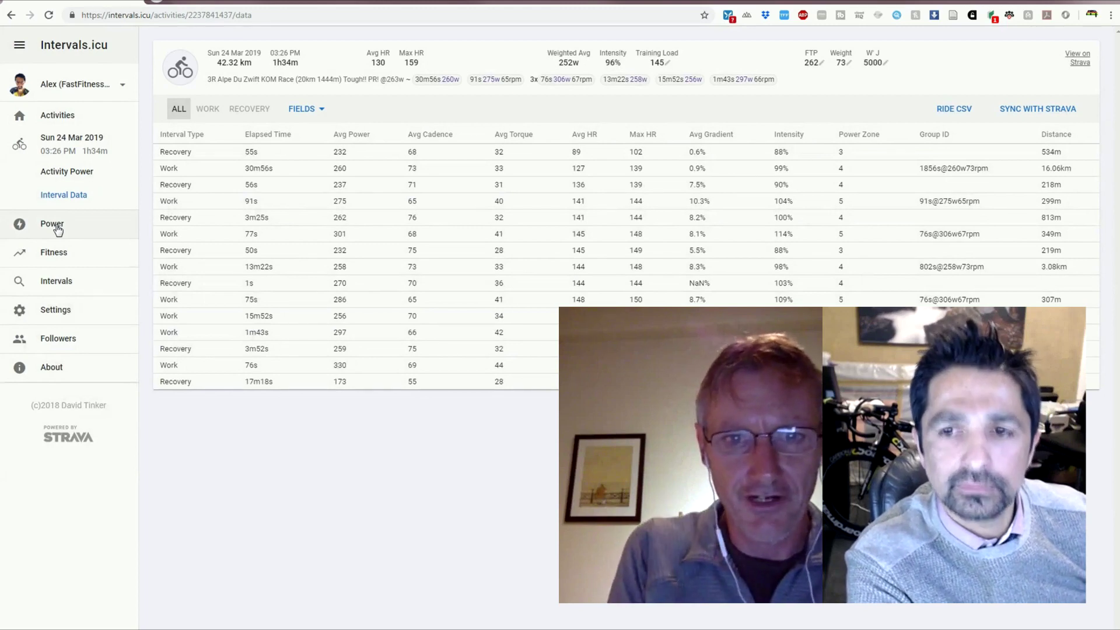
Step: From the Activities calendar, open the Sun 14 Apr 2019 Tour of Watopia Stage 2 ride
left_click(70, 116)
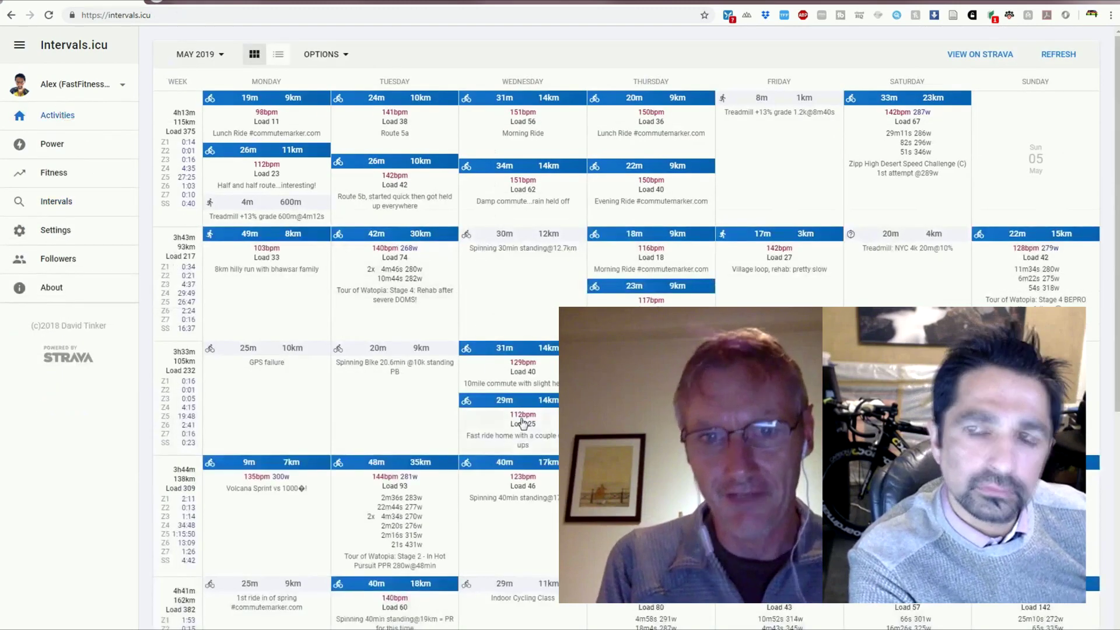
scroll(522, 423, "down", 4)
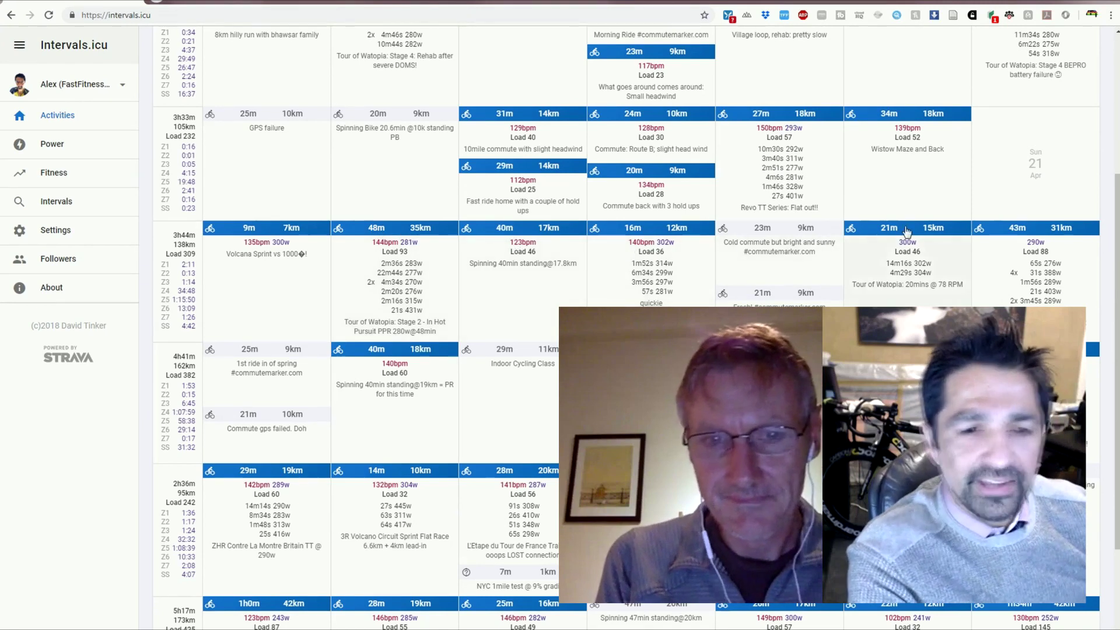
left_click(1019, 234)
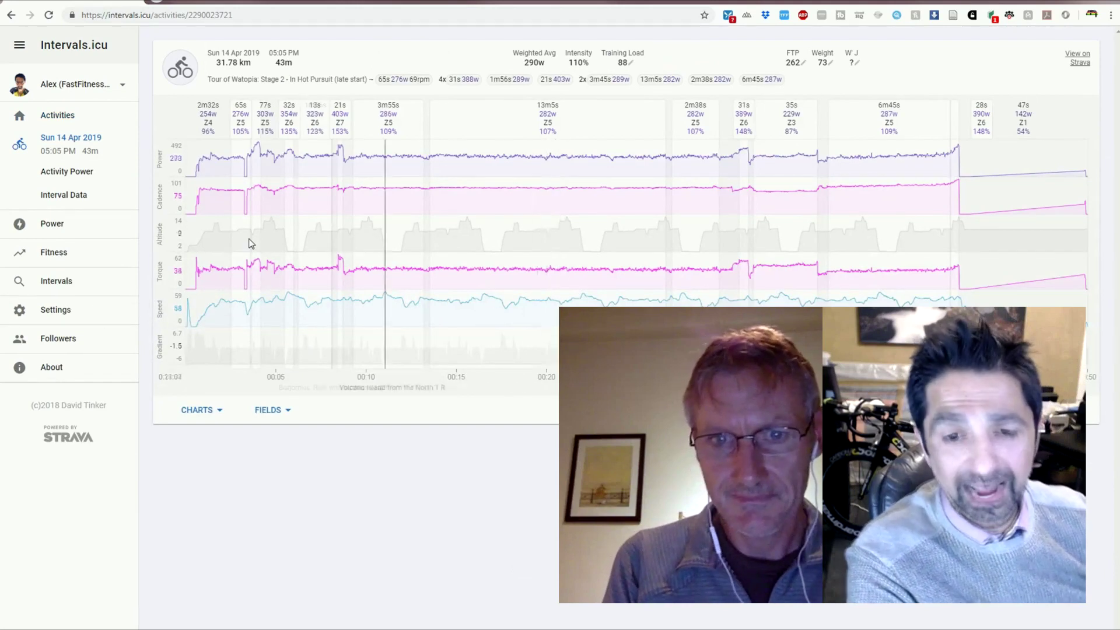
Step: View the Tour of Watopia ride's Activity Power and Interval Data pages, then the May 2019 calendar
left_click(63, 175)
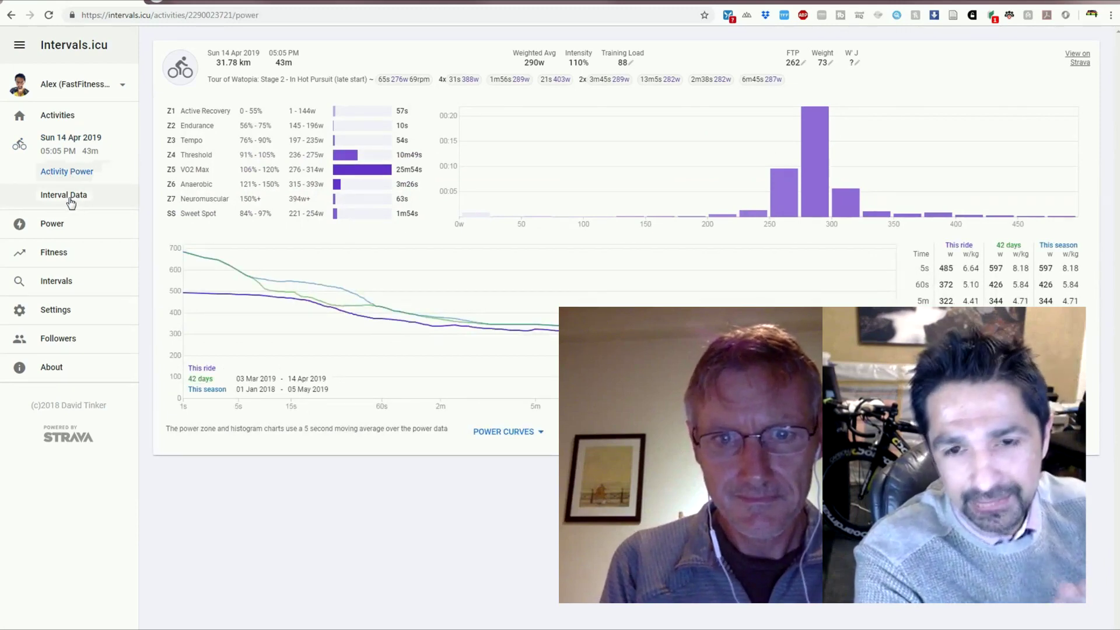
left_click(70, 197)
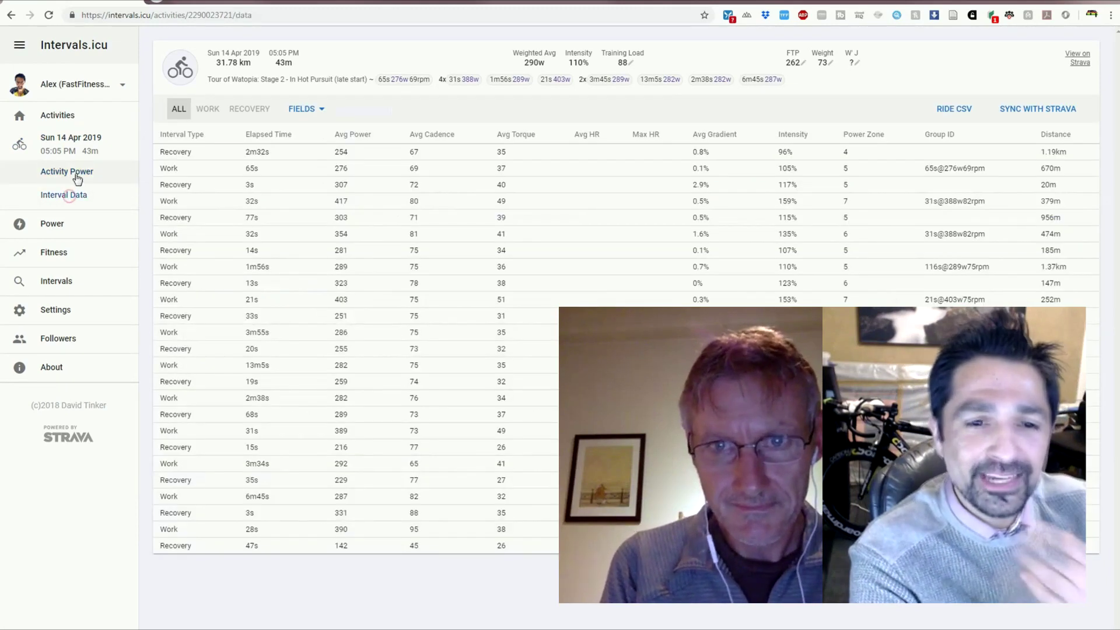
left_click(76, 174)
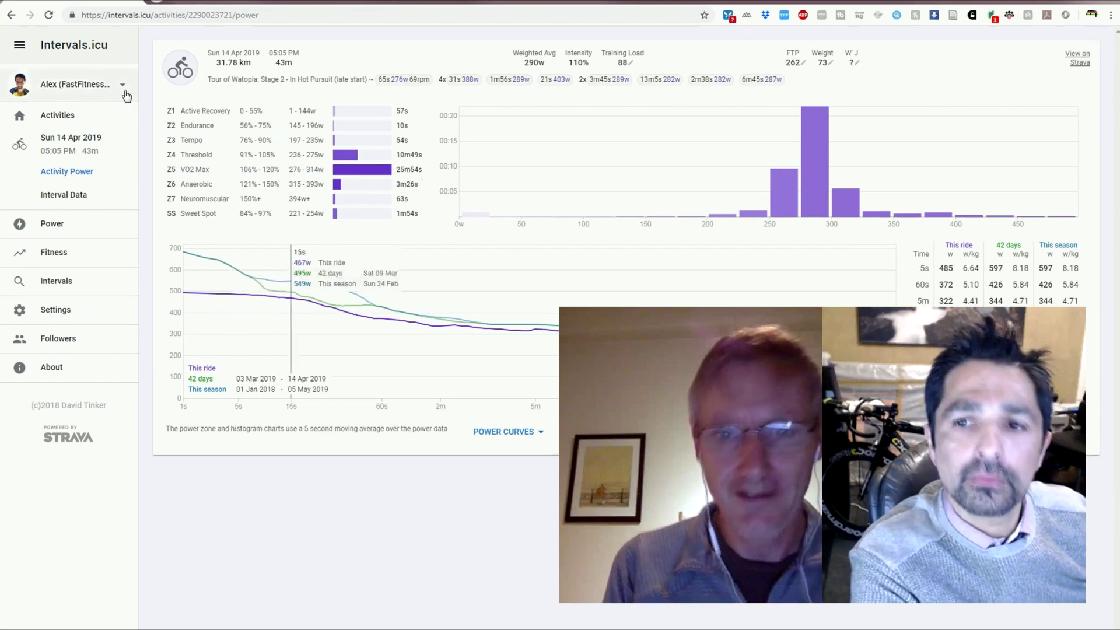
left_click(57, 122)
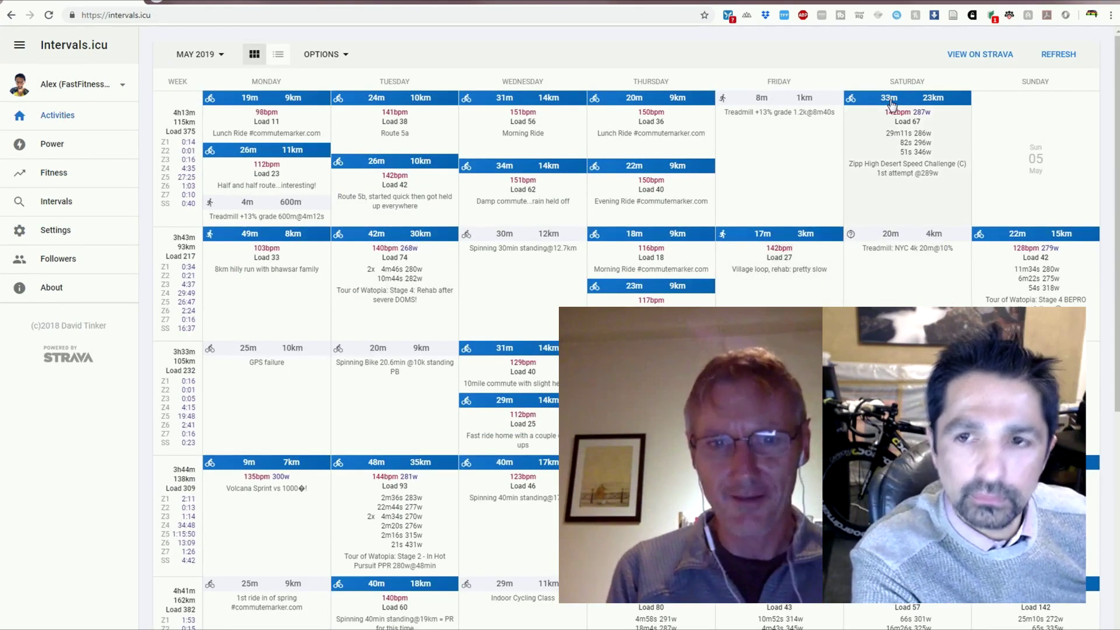
left_click(890, 106)
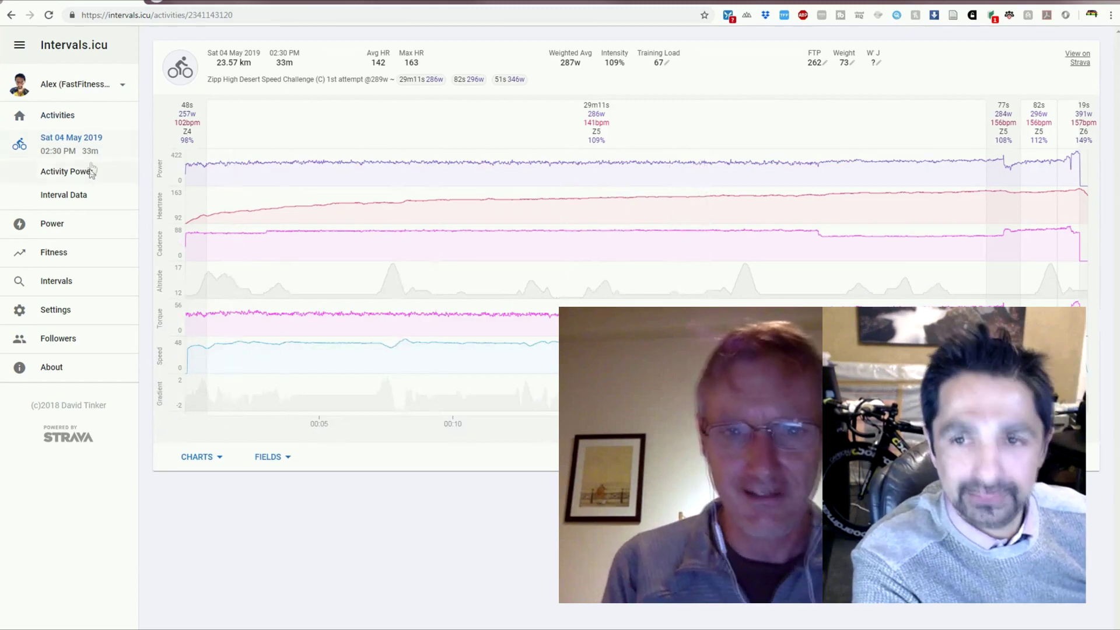
left_click(85, 180)
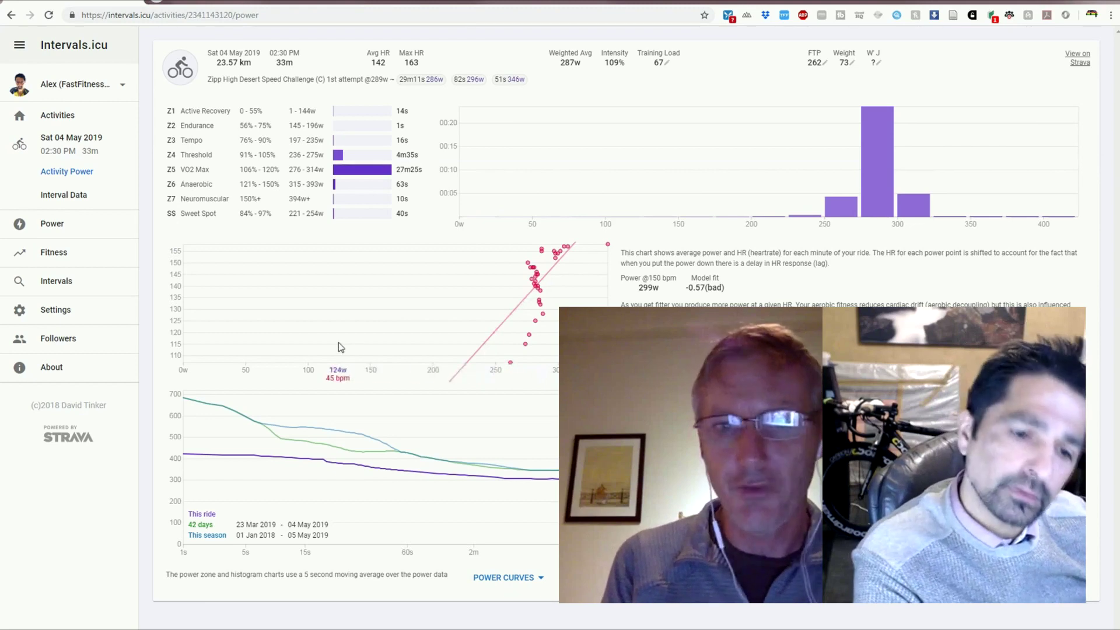
left_click(54, 117)
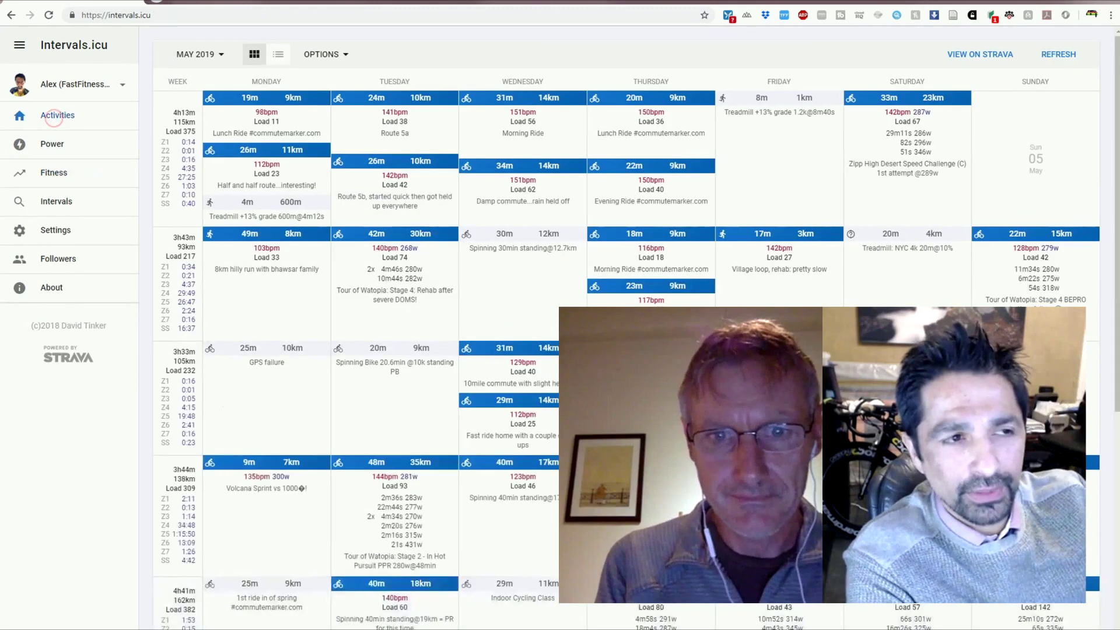
Step: Scroll the Activities calendar back to February to reach the Sun 10 Feb Zwift Bambino Fondo ride
scroll(54, 116, "down", 6)
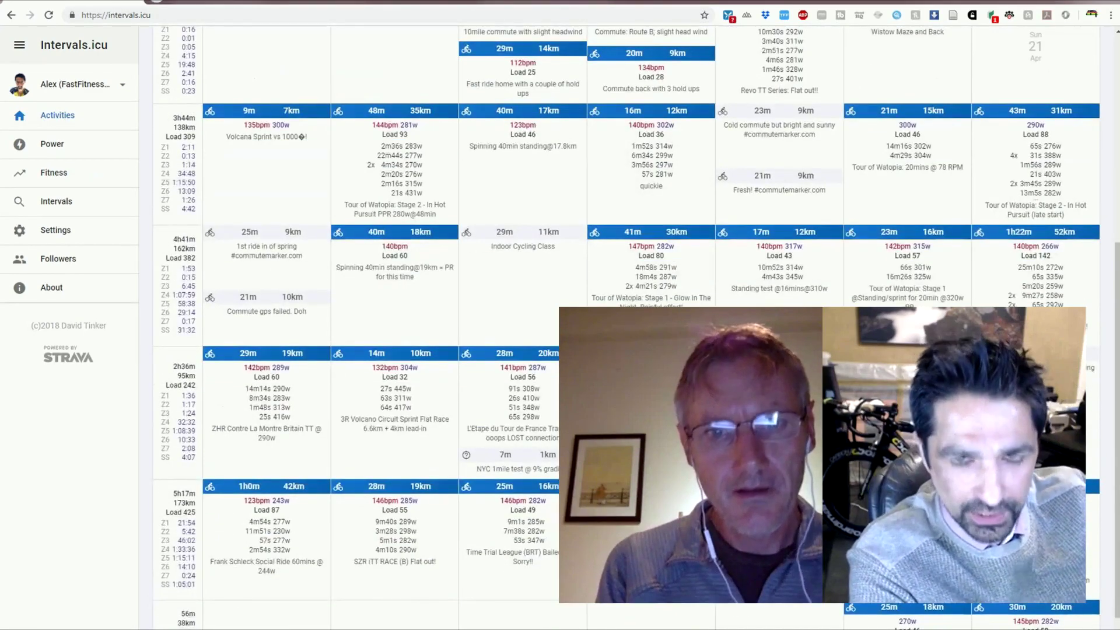
scroll(408, 326, "down", 1)
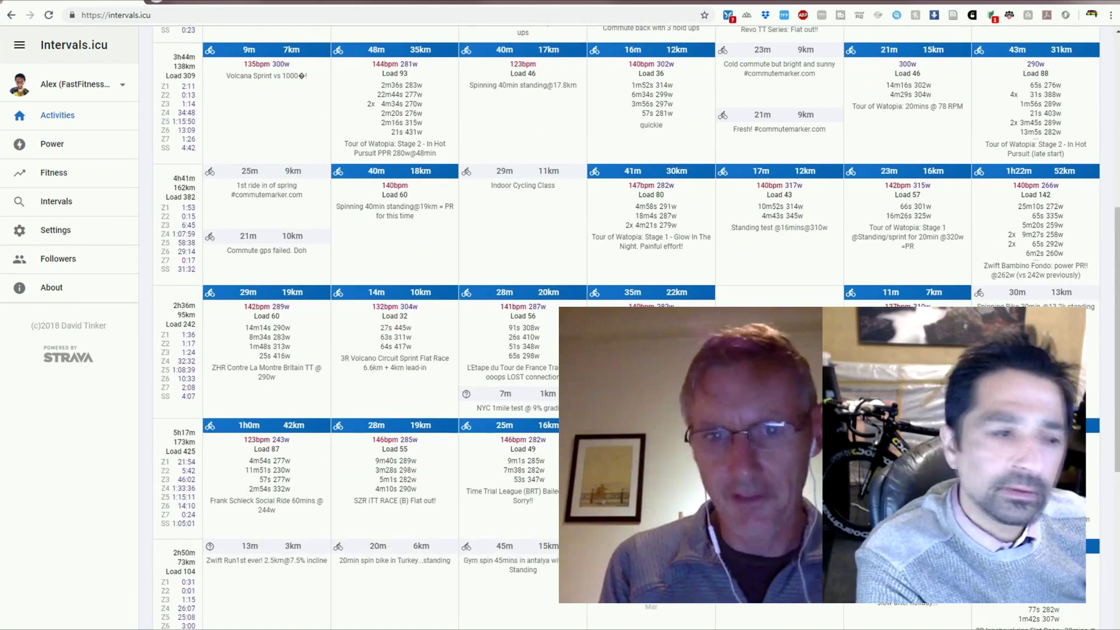
scroll(408, 326, "down", 3)
scroll(409, 326, "down", 2)
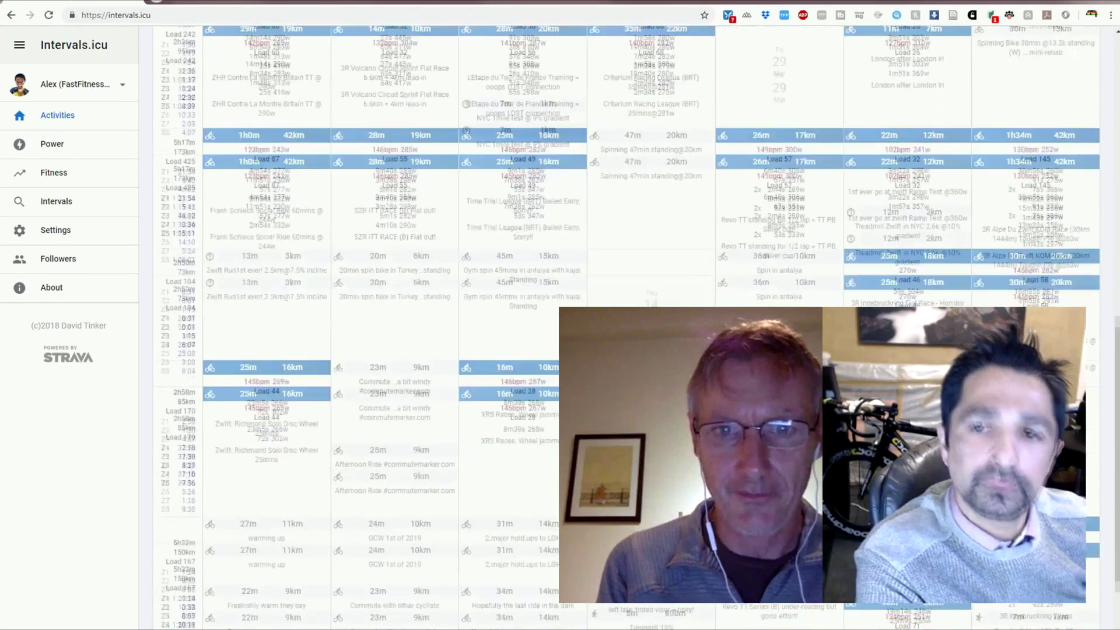
scroll(408, 327, "down", 2)
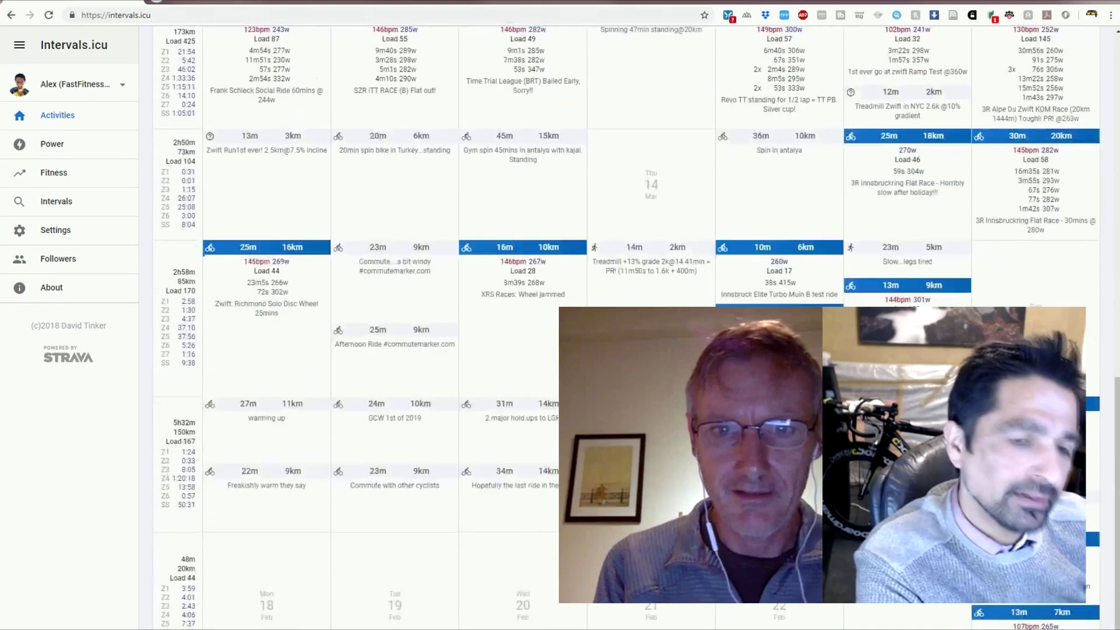
scroll(408, 327, "down", 1)
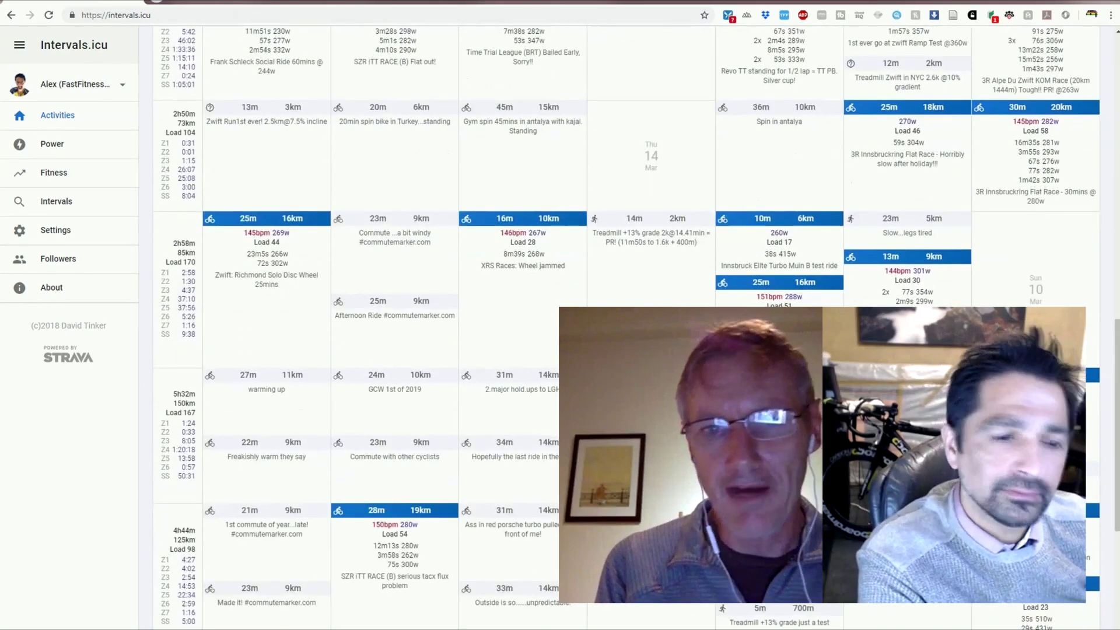
scroll(408, 326, "down", 1)
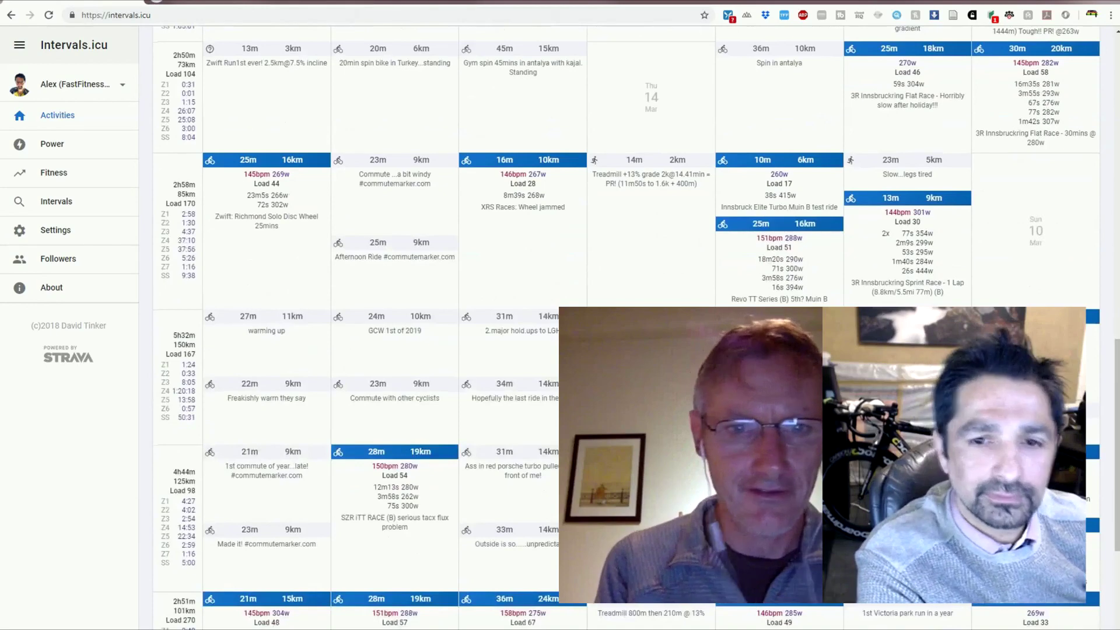
scroll(408, 327, "down", 2)
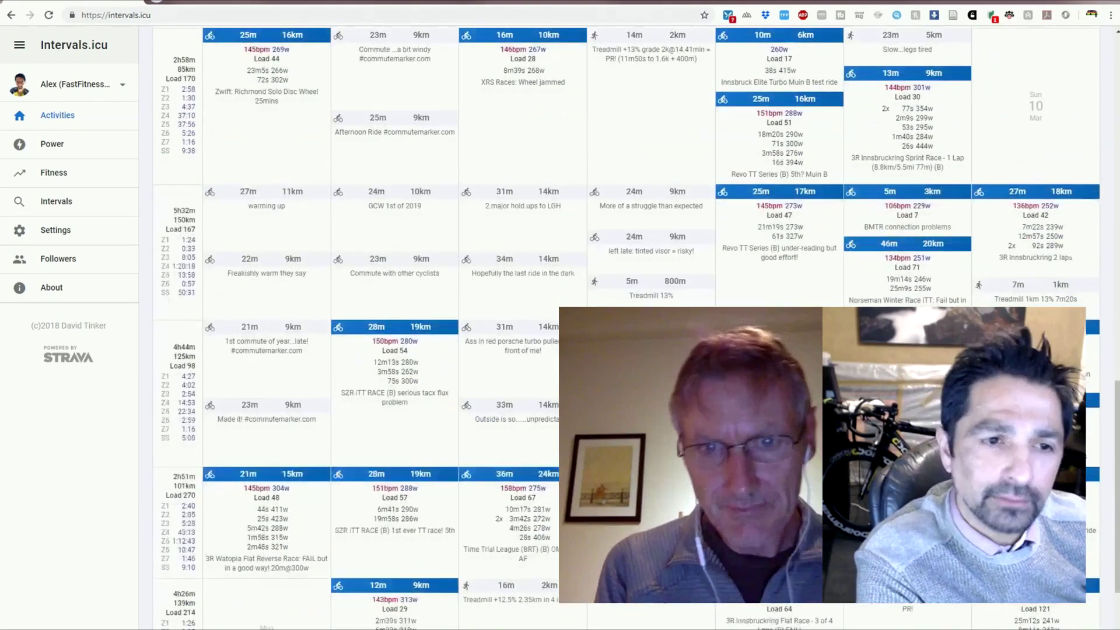
scroll(409, 326, "down", 1)
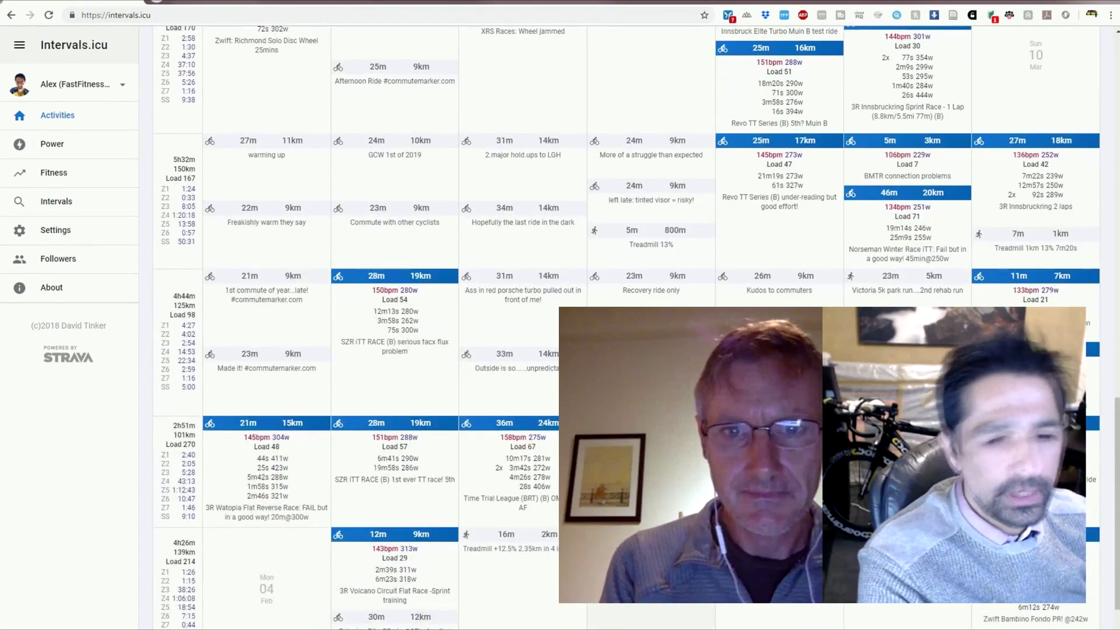
scroll(408, 326, "down", 2)
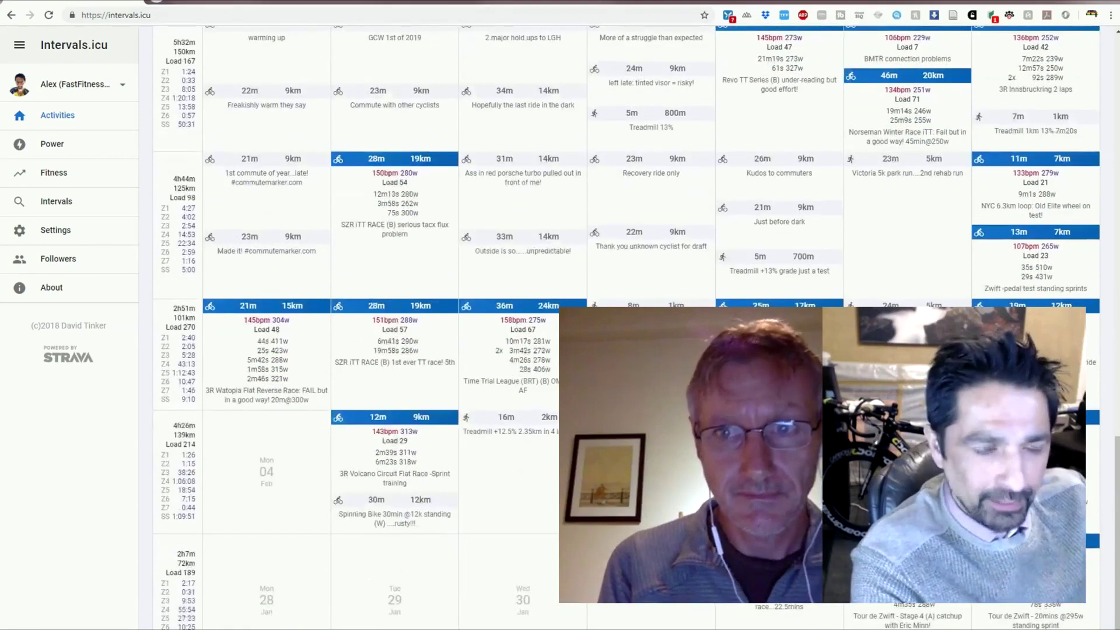
scroll(408, 326, "down", 1)
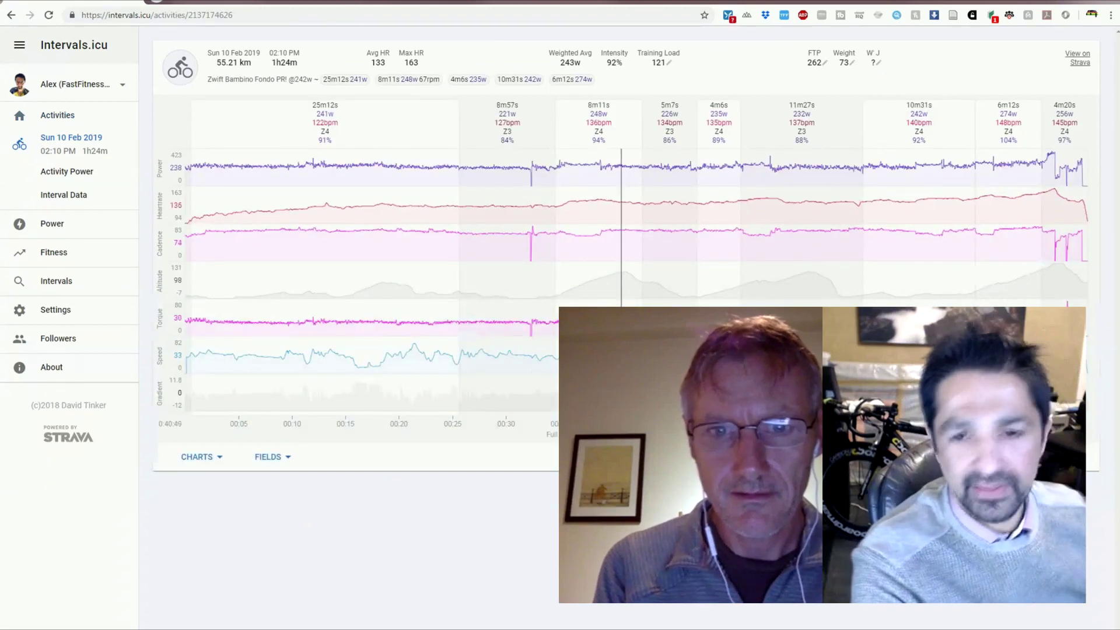
Step: Check the Bambino Fondo power zones and curves (313w at 150 bpm), then go back to the calendar
left_click(71, 174)
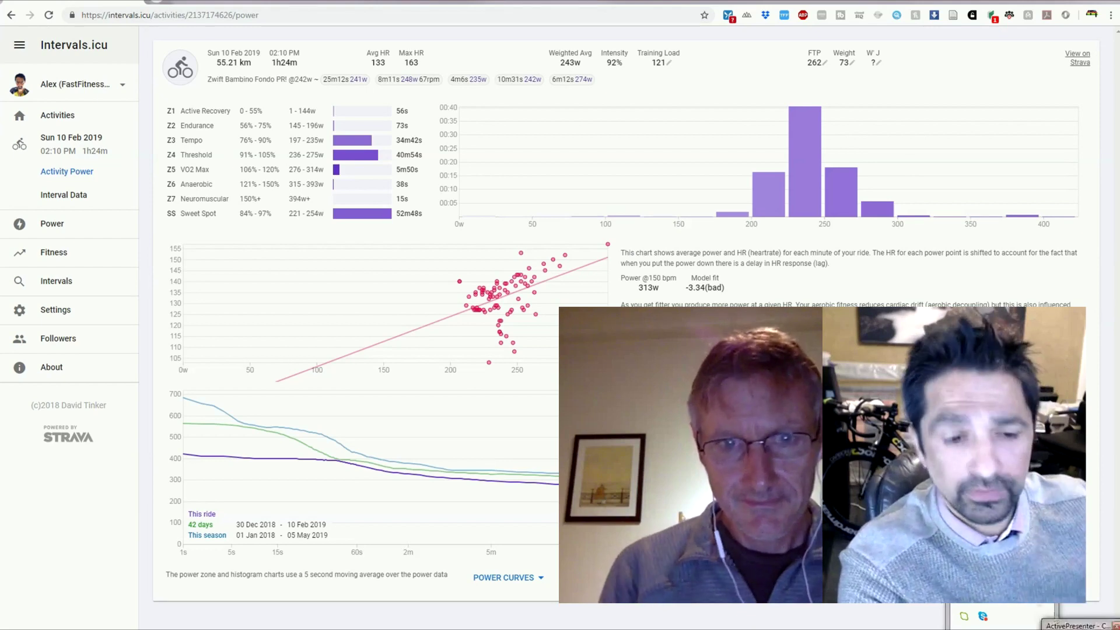
key("alt+Left")
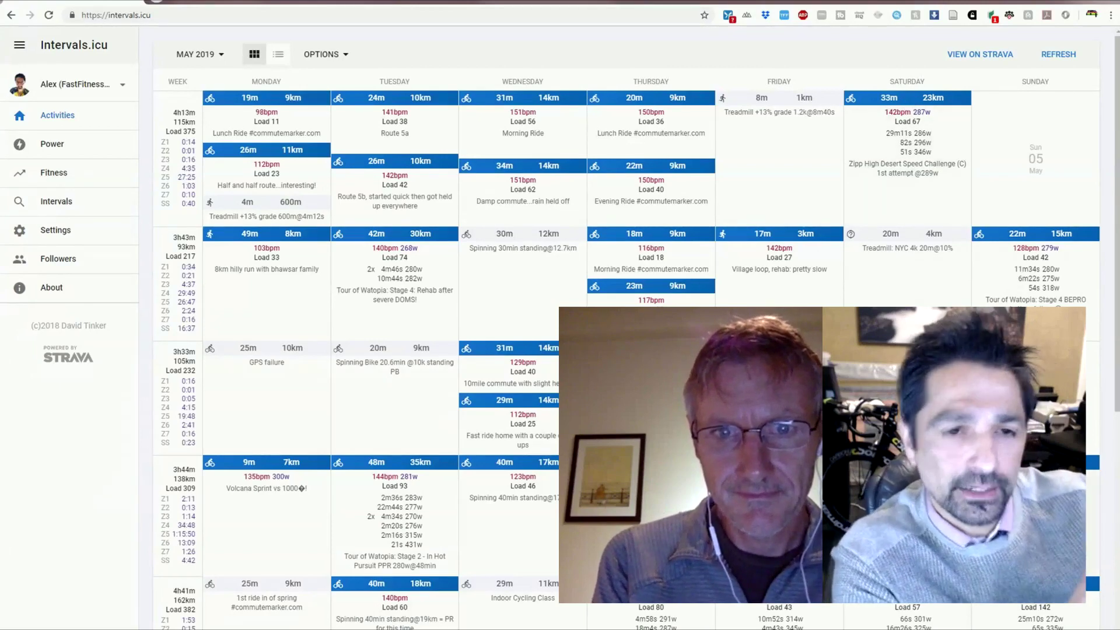
Step: Scroll down to March and open the Sun 24 Mar 3R Alpe Du Zwift KOM Race
scroll(385, 349, "down", 2)
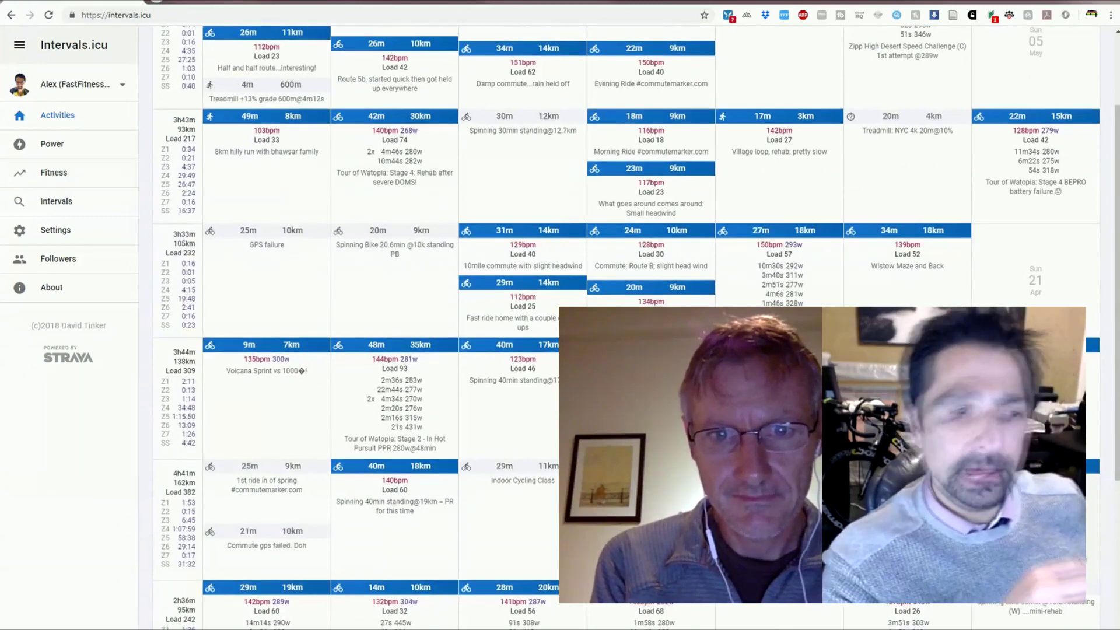
scroll(385, 350, "down", 2)
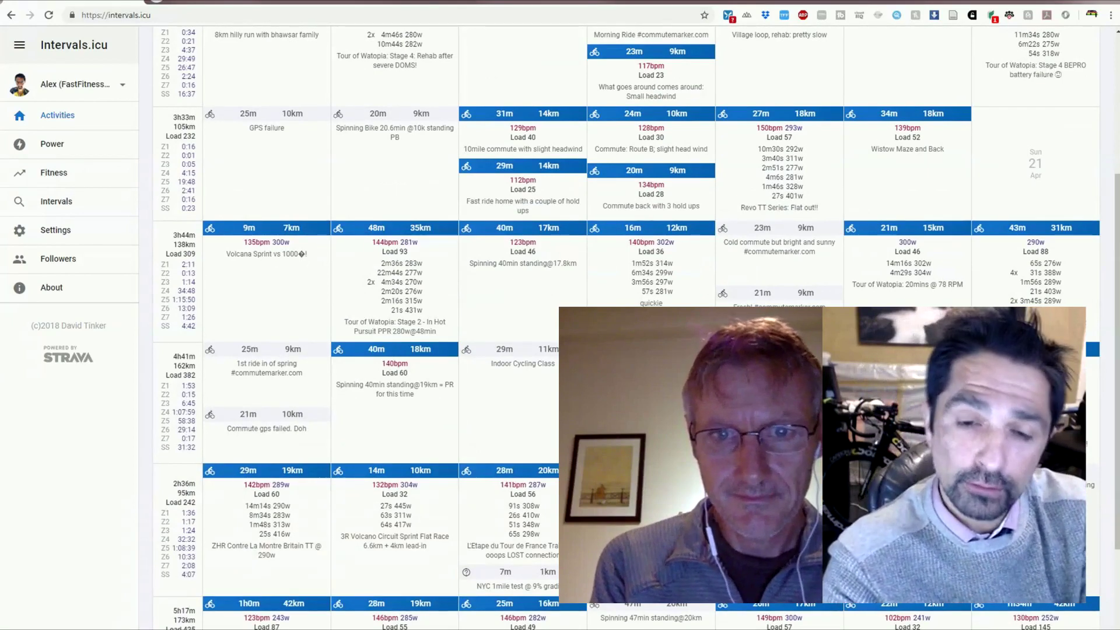
scroll(356, 327, "down", 1)
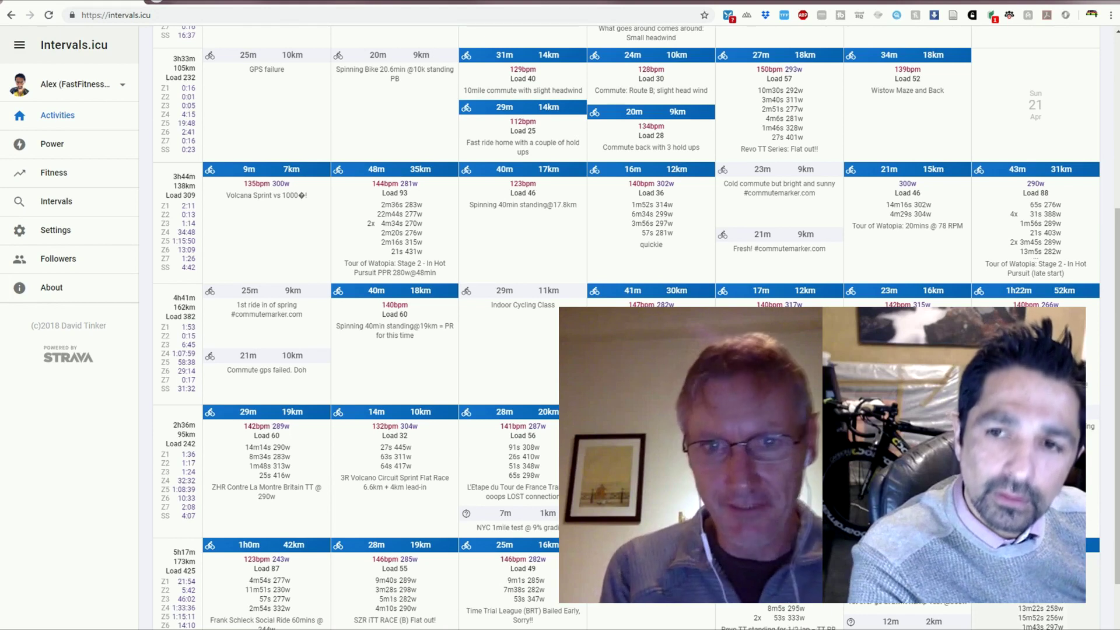
left_click(1035, 560)
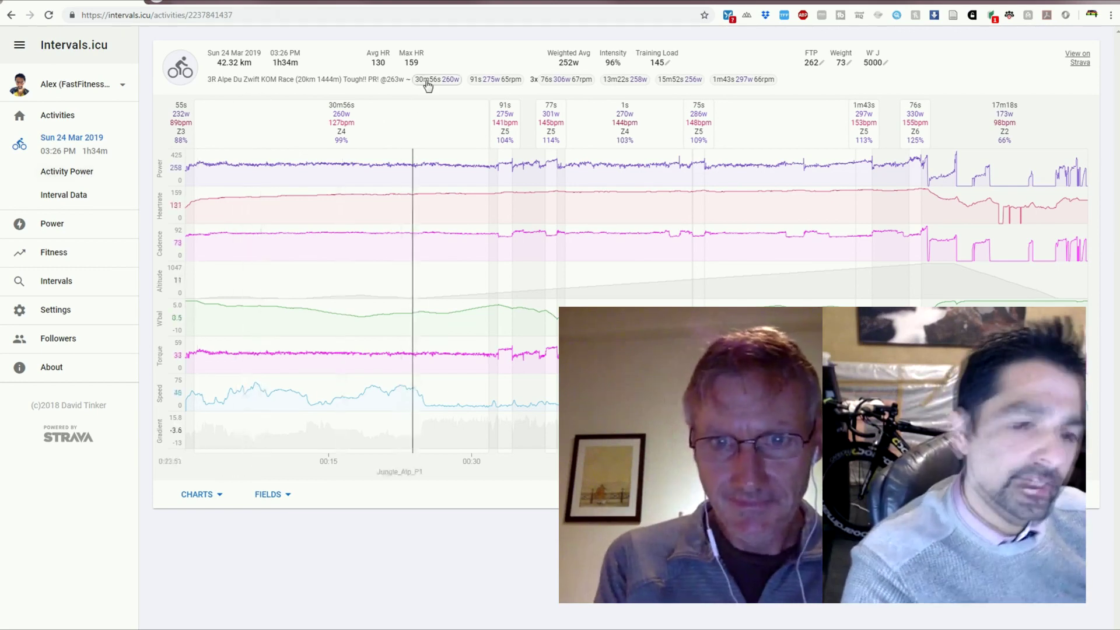
Step: Search for intervals matching the 30m56s 260w effort, view Power, then return to the Activities calendar
left_click(429, 81)
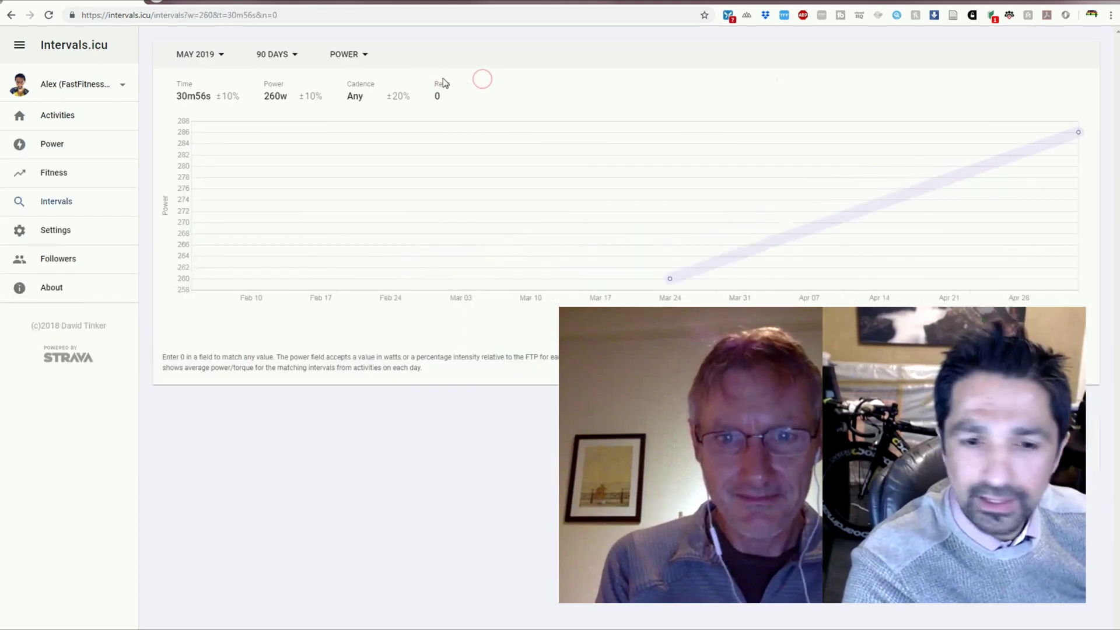
left_click(85, 140)
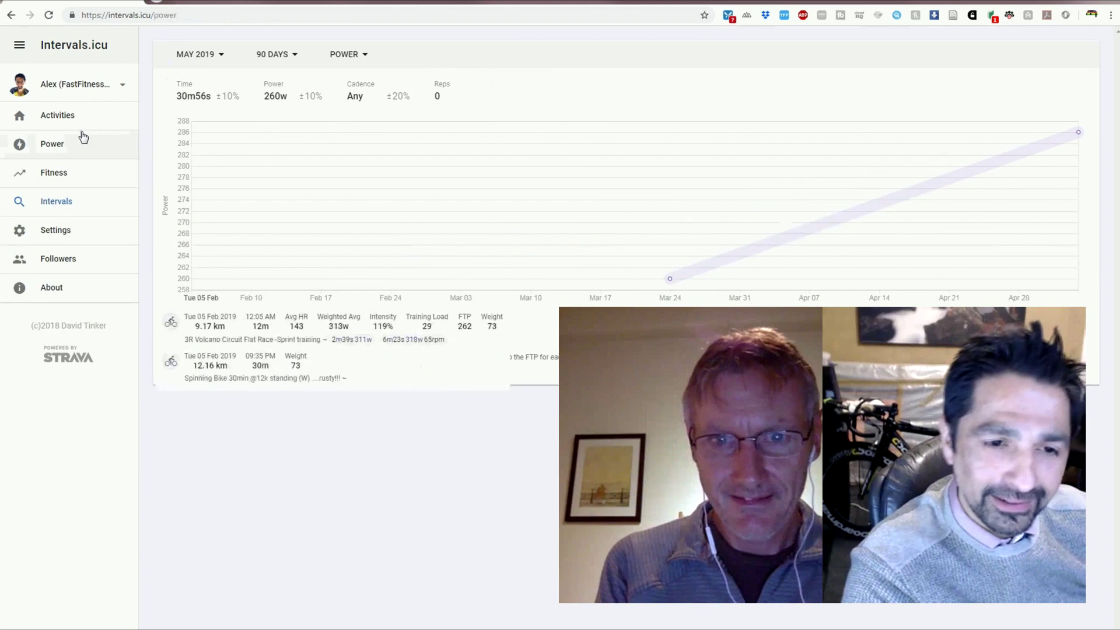
left_click(74, 115)
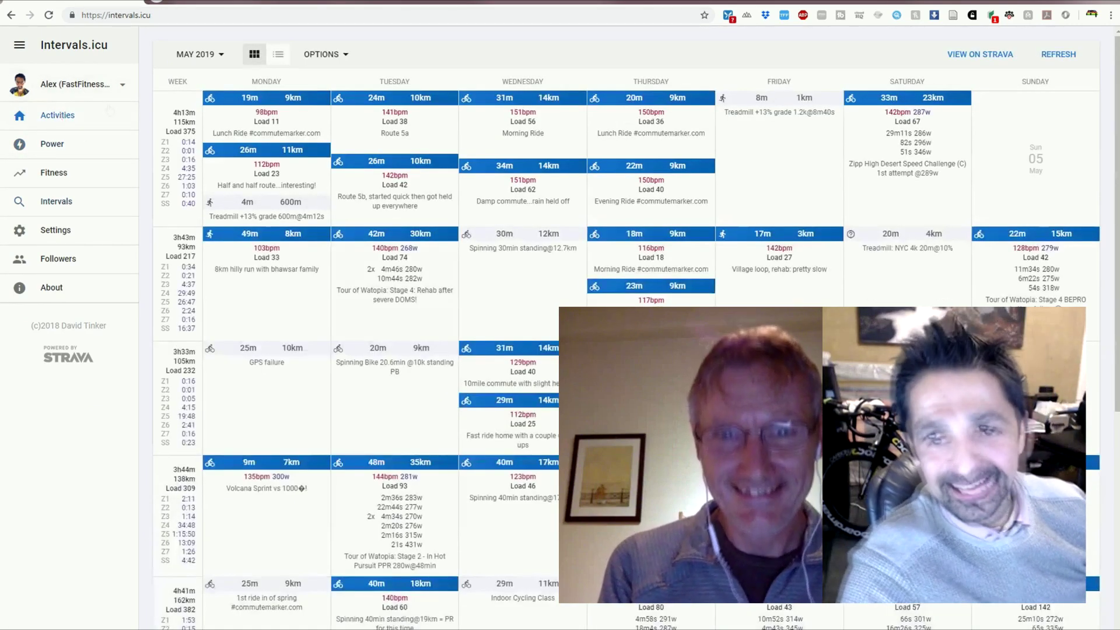
scroll(350, 326, "down", 6)
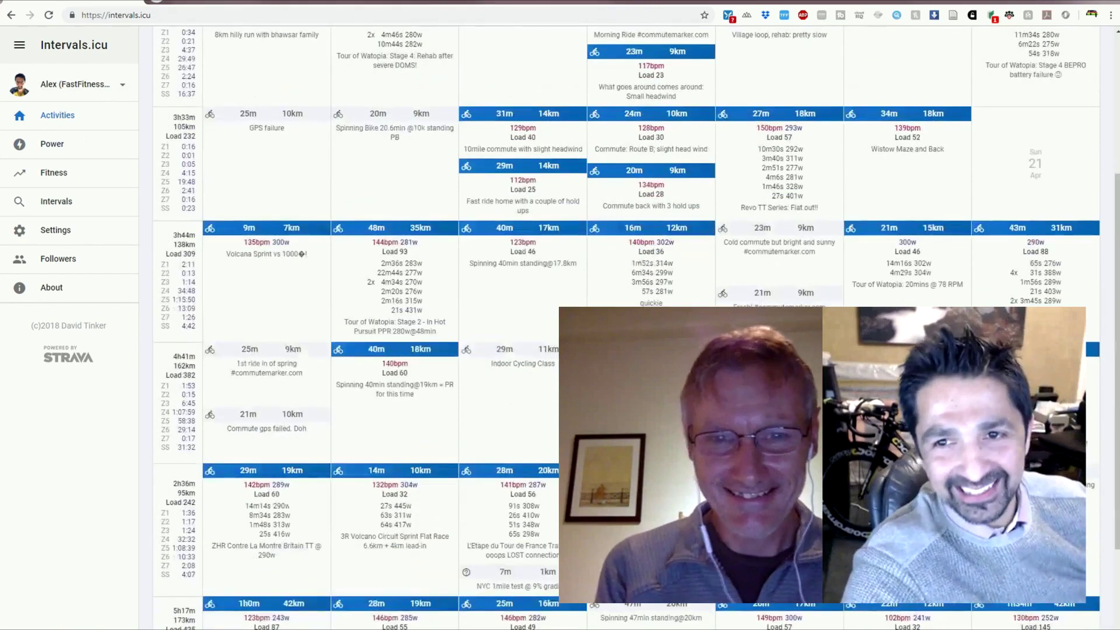
scroll(350, 327, "down", 1)
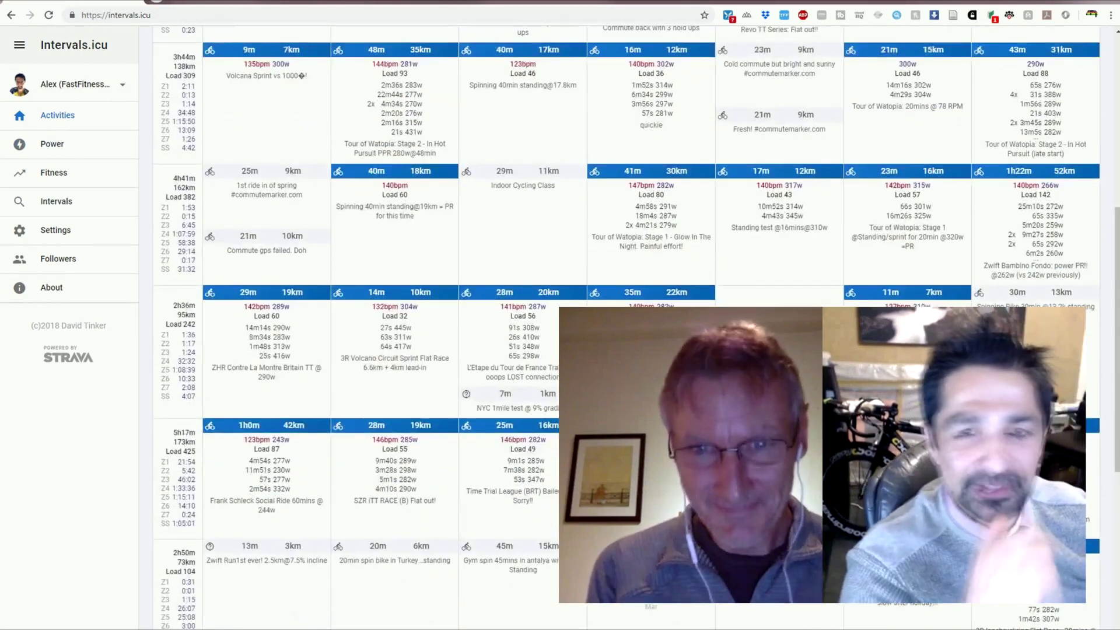
scroll(350, 327, "down", 4)
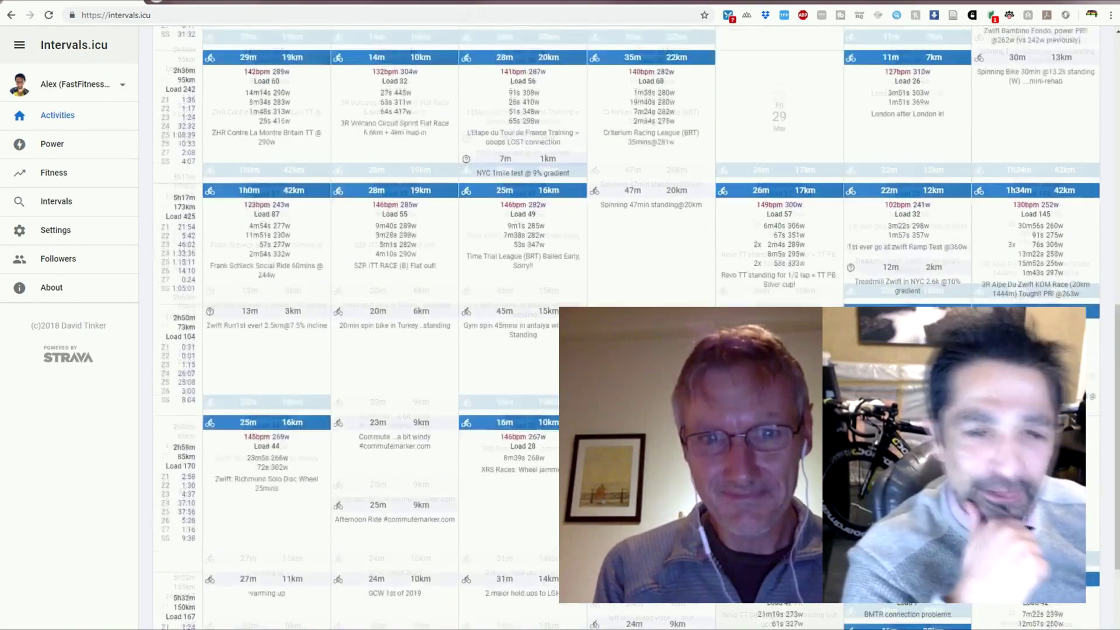
scroll(349, 327, "up", 4)
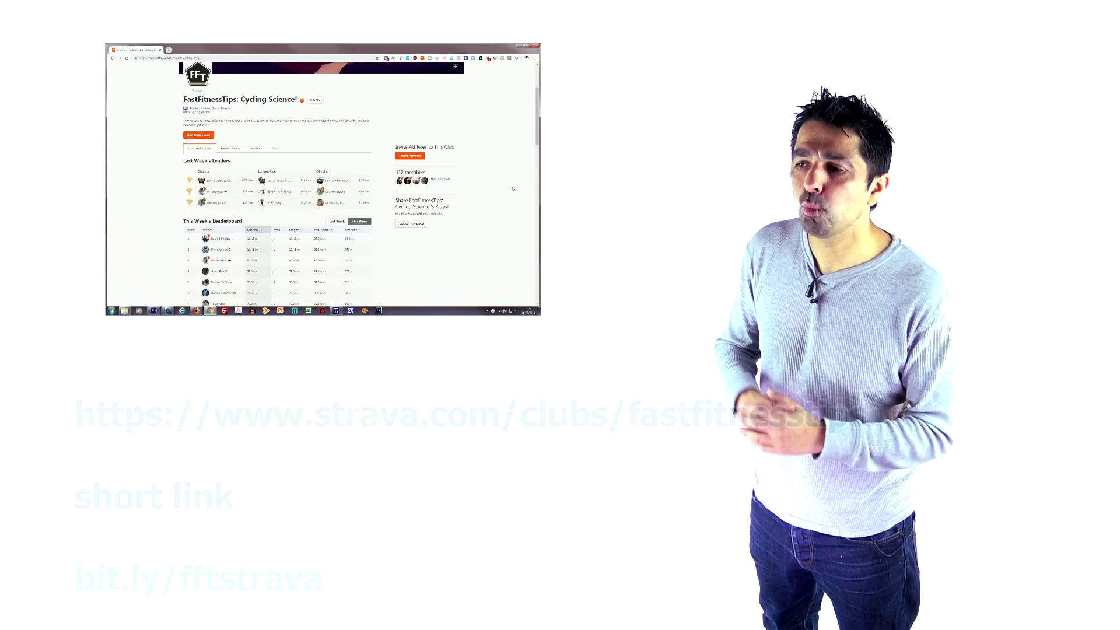
Step: Highlight the club's 312 members count, then browse the club leaderboard
left_click_drag(430, 127, 396, 126)
left_click(396, 127)
scroll(470, 199, "down", 2)
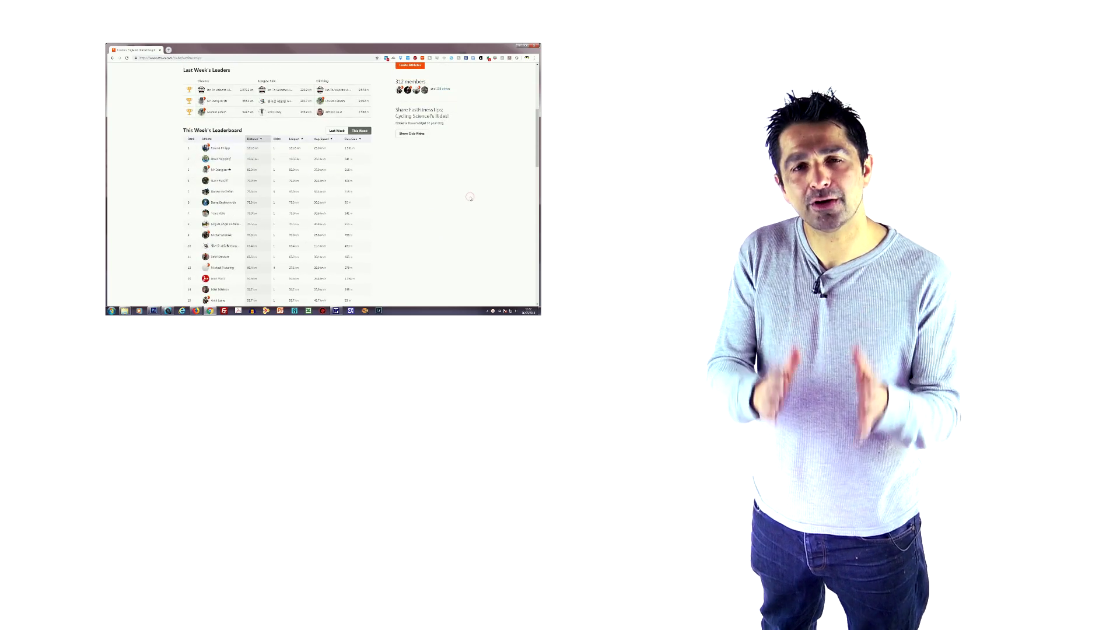
scroll(470, 199, "down", 2)
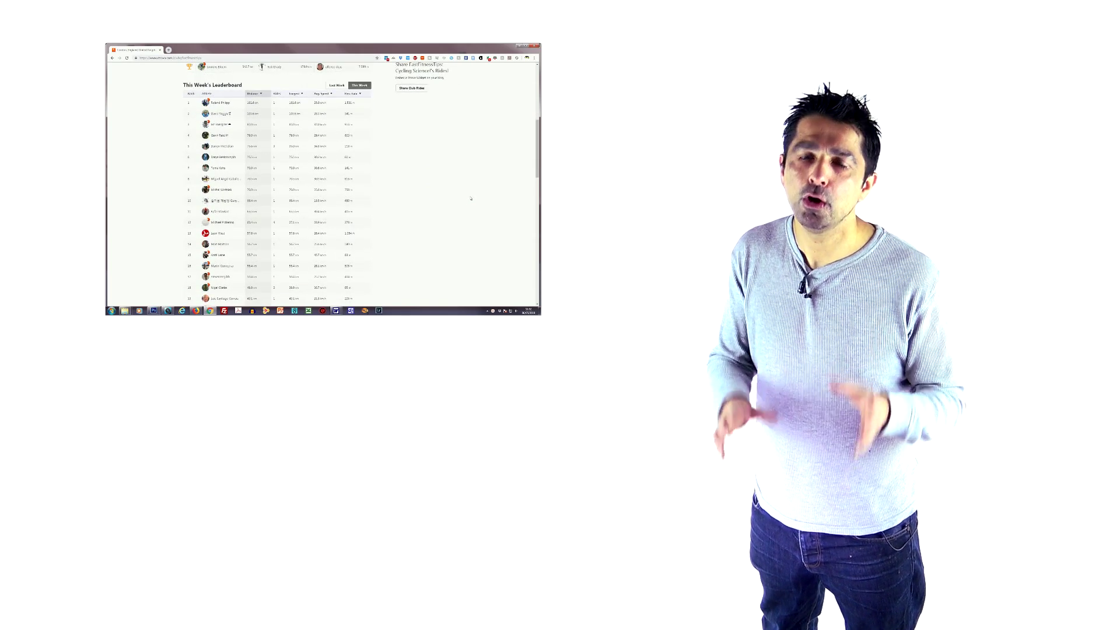
scroll(471, 199, "up", 2)
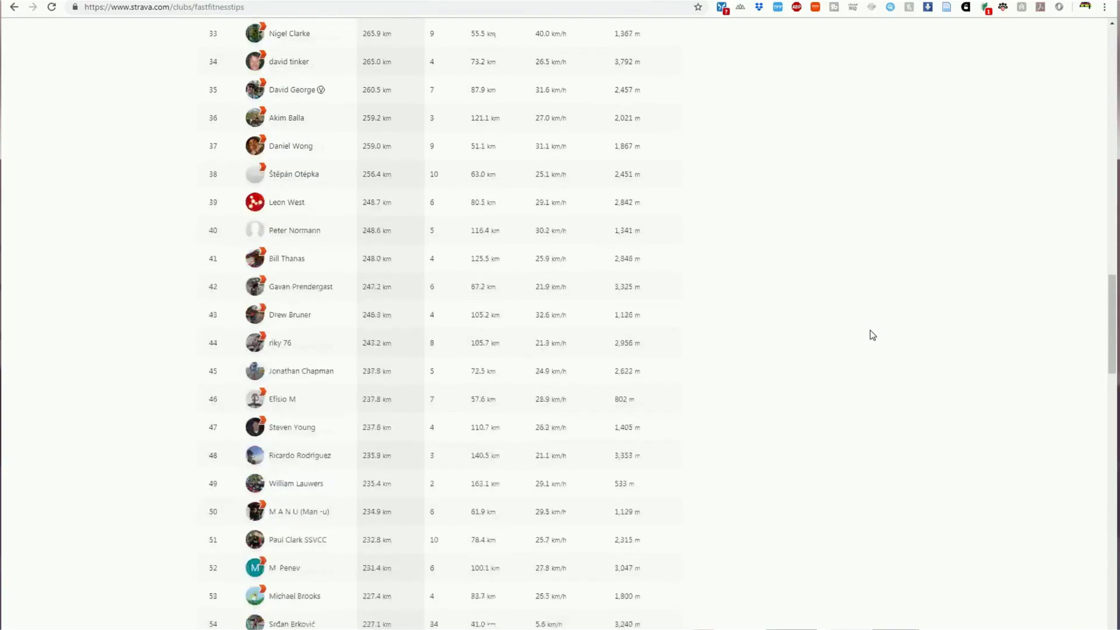
scroll(871, 333, "down", 2)
scroll(871, 333, "up", 6)
scroll(871, 333, "down", 9)
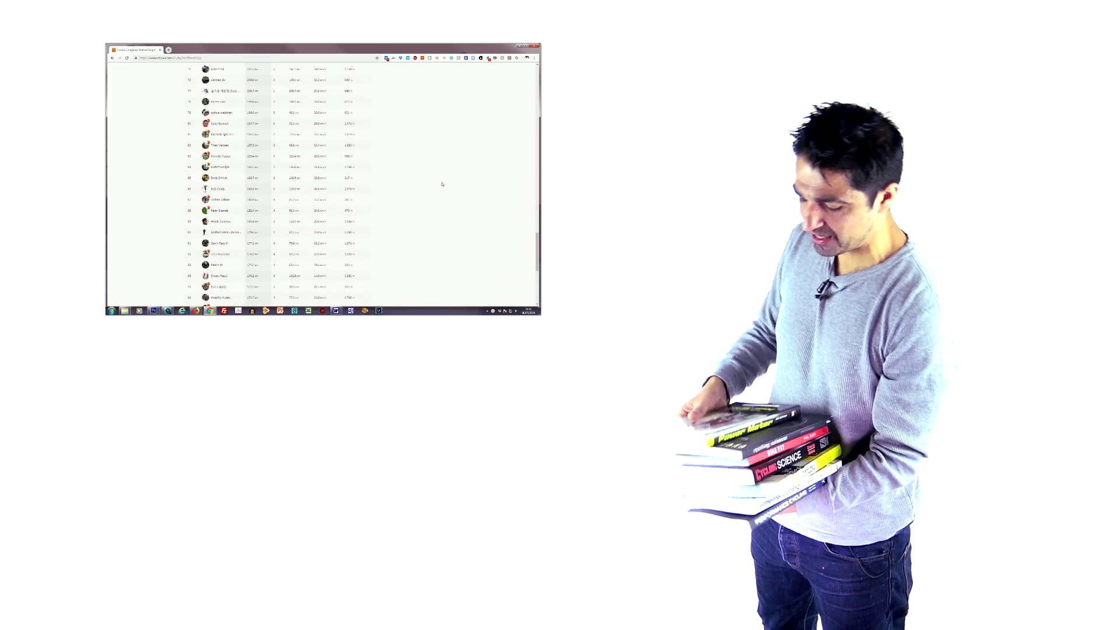
scroll(442, 184, "down", 1)
scroll(442, 184, "up", 2)
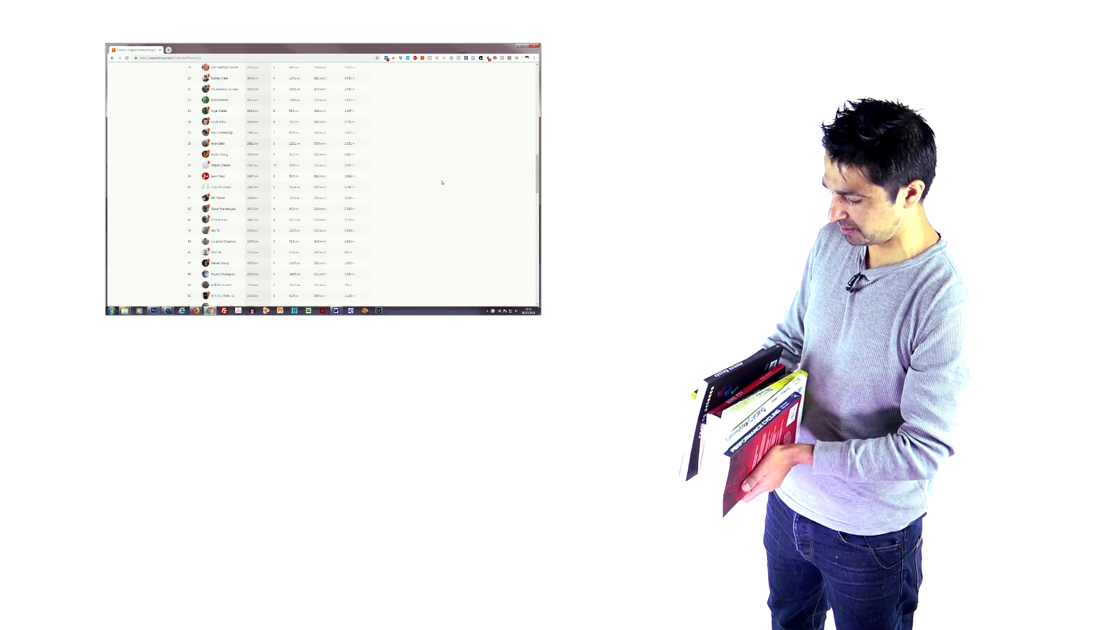
scroll(408, 175, "up", 5)
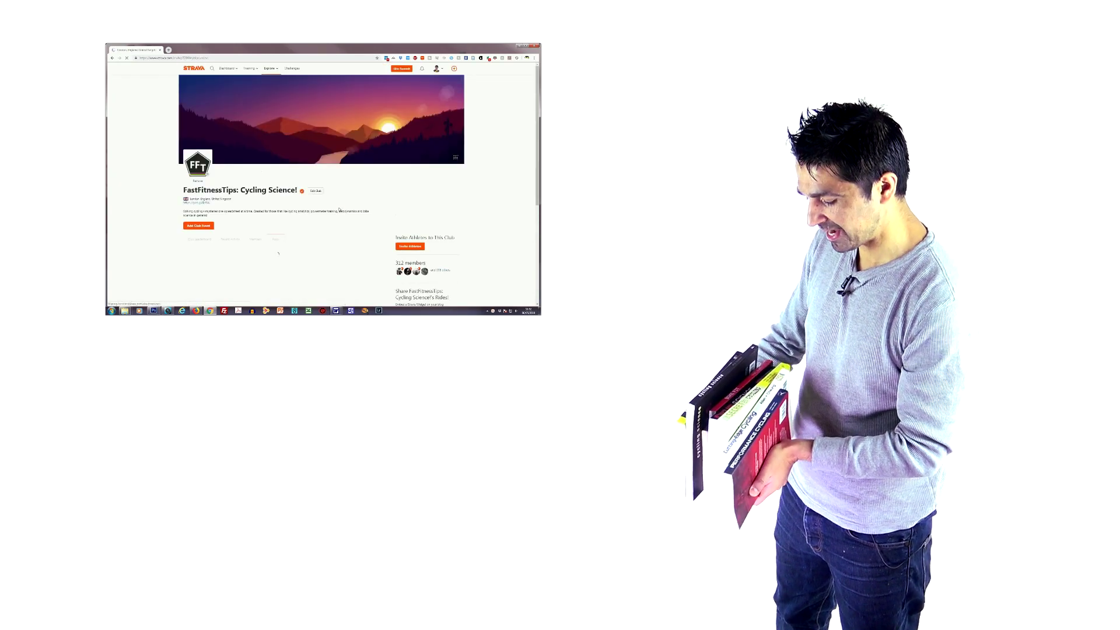
Step: Go down to the club's posts and load more with See More Posts
scroll(338, 208, "down", 5)
scroll(338, 209, "down", 3)
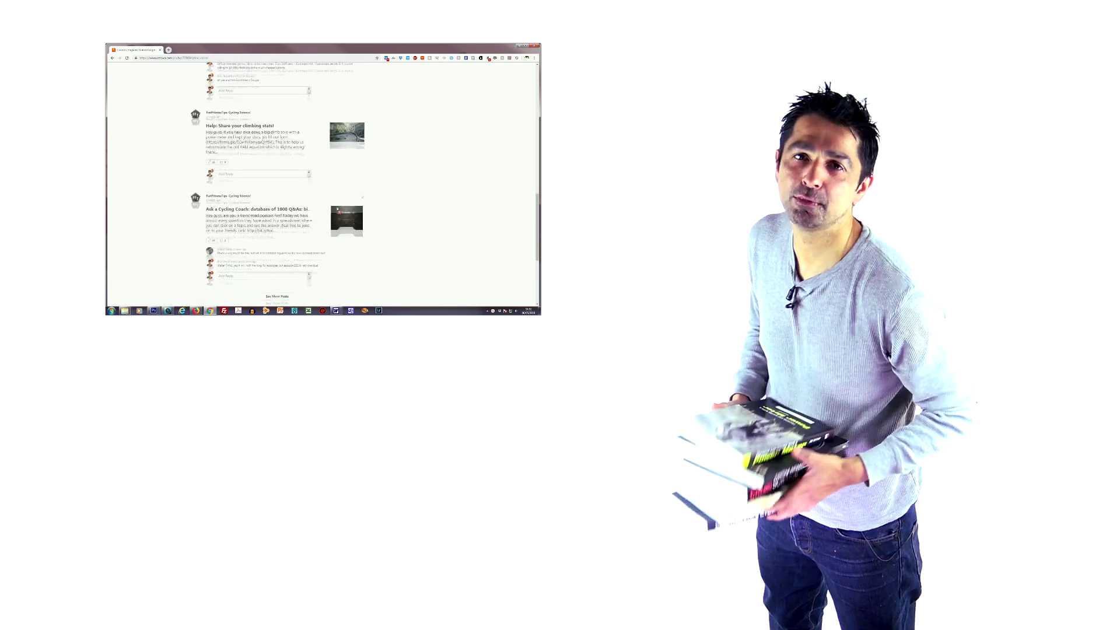
scroll(337, 209, "down", 3)
left_click(276, 198)
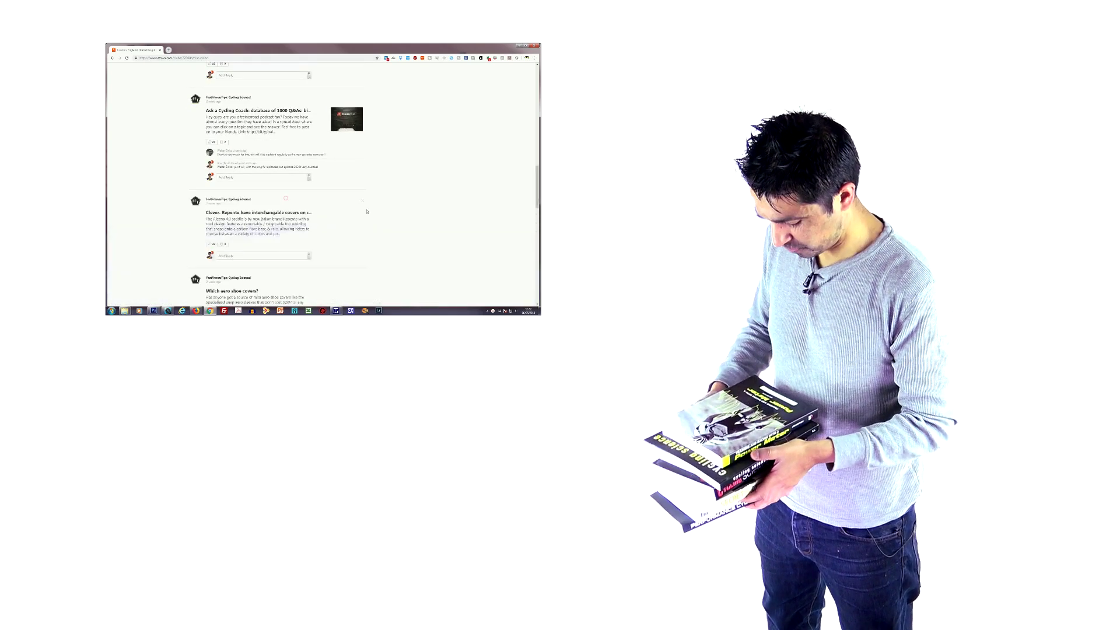
scroll(366, 211, "down", 3)
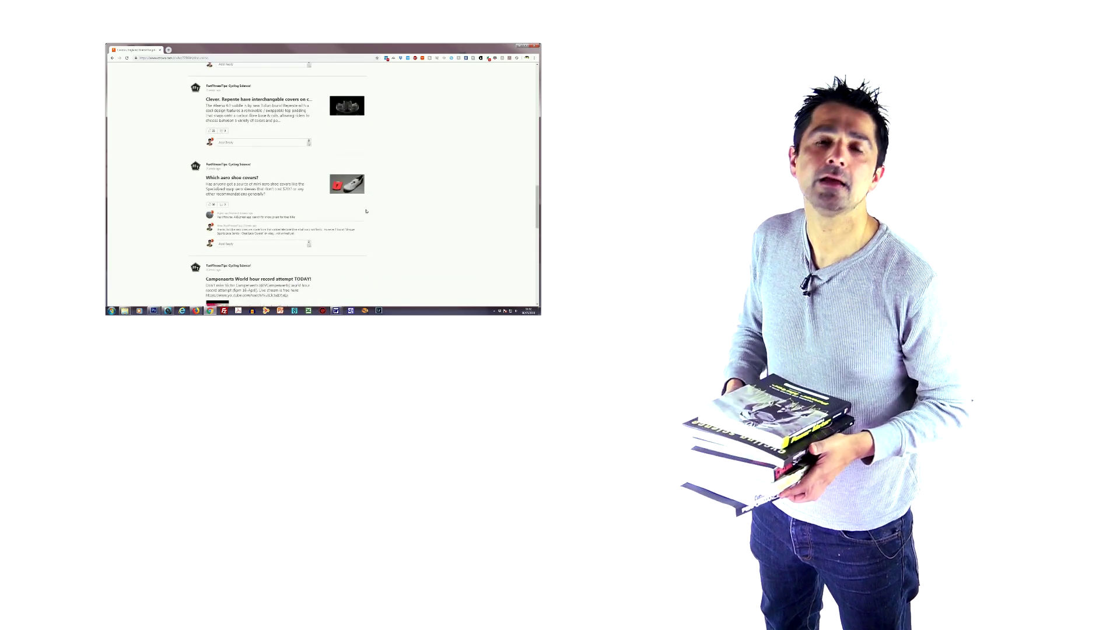